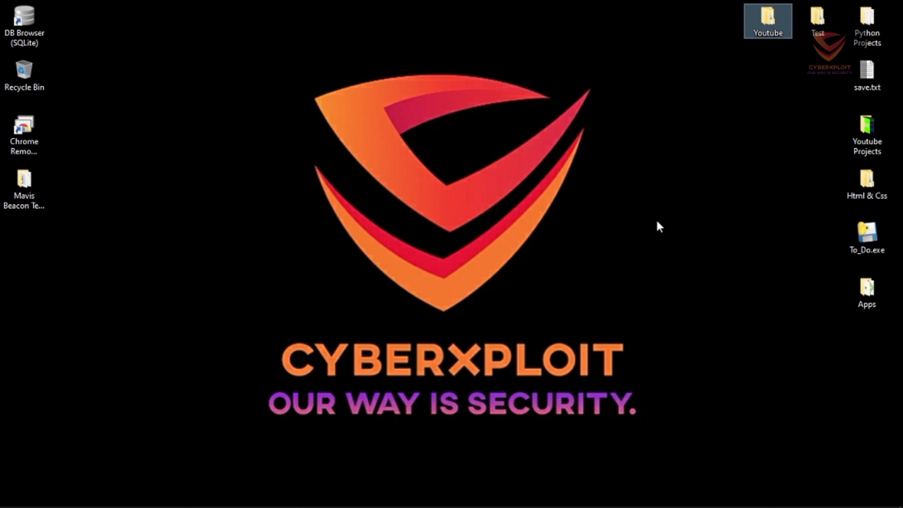
Browse Youtube > HTML and its images folder, then open the HTML folder with Code.
double_click(768, 22)
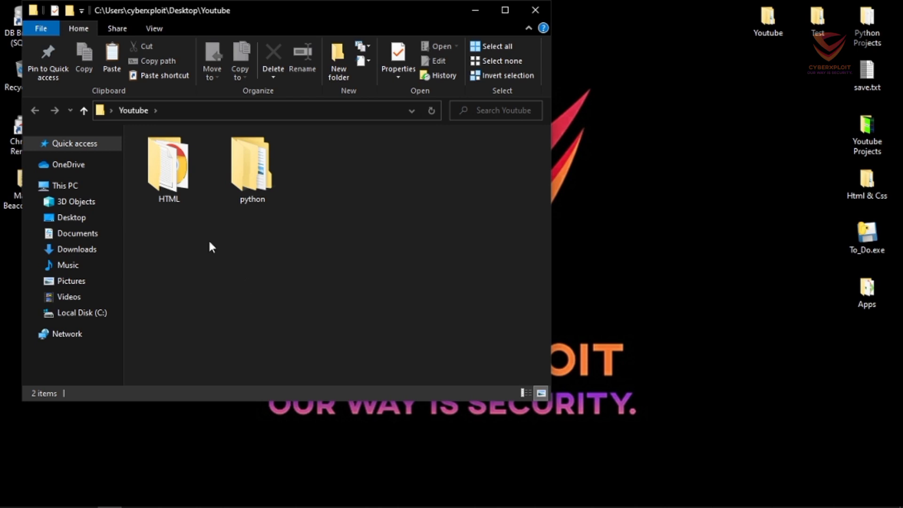
double_click(173, 186)
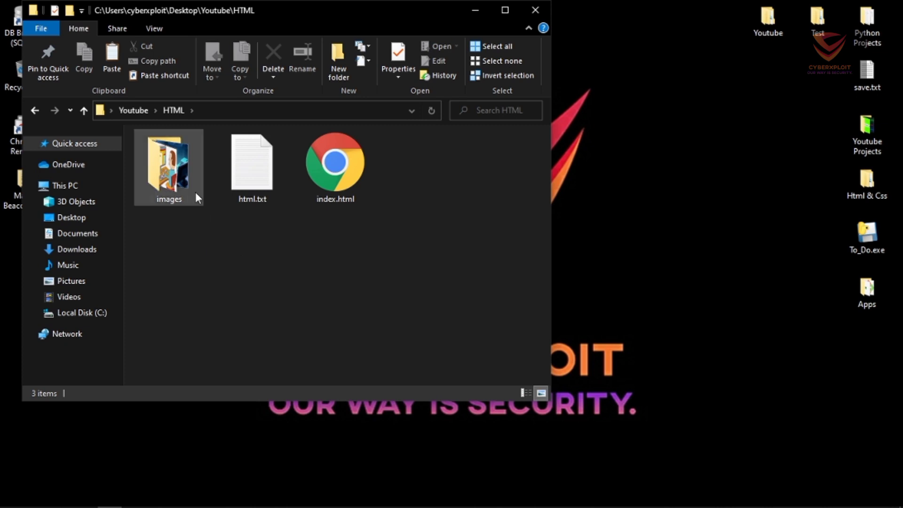
double_click(180, 193)
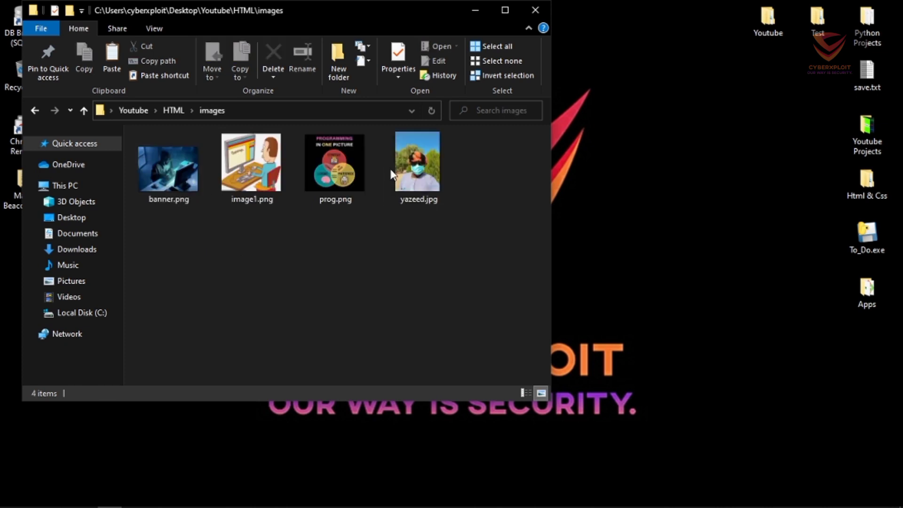
click(171, 109)
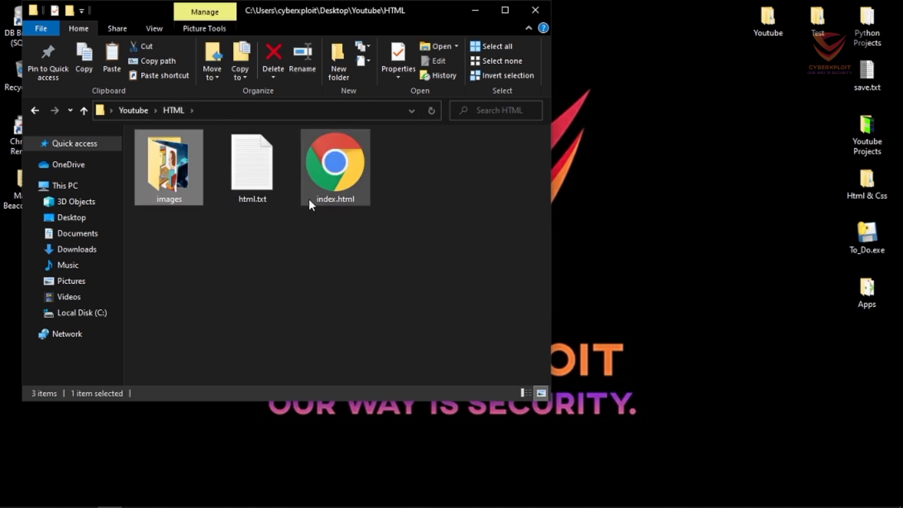
click(320, 175)
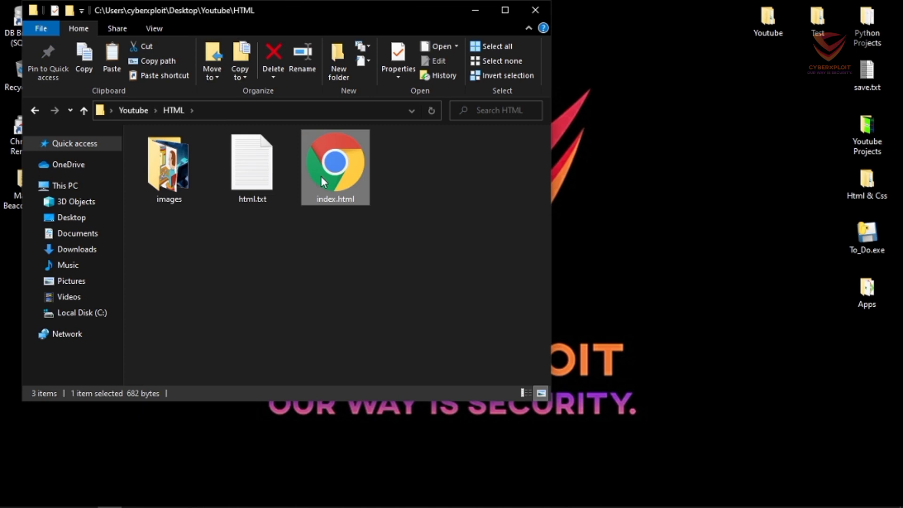
click(141, 109)
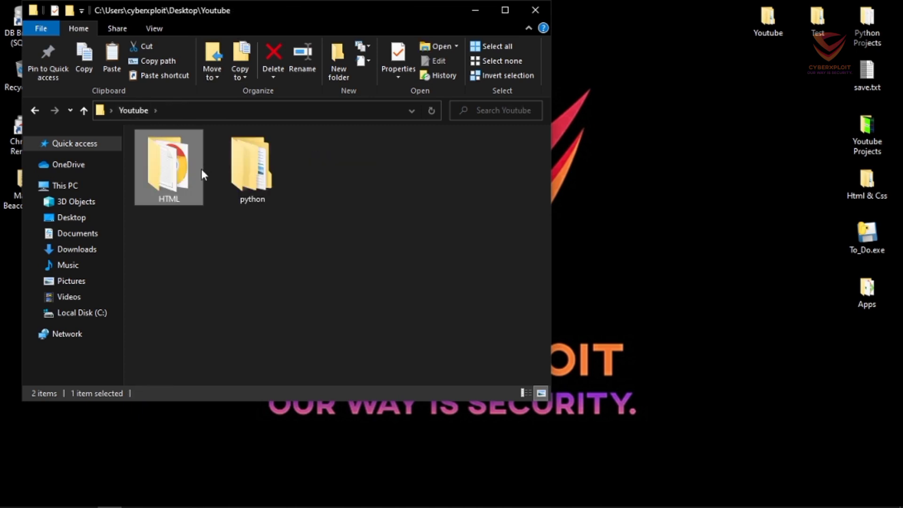
right_click(183, 184)
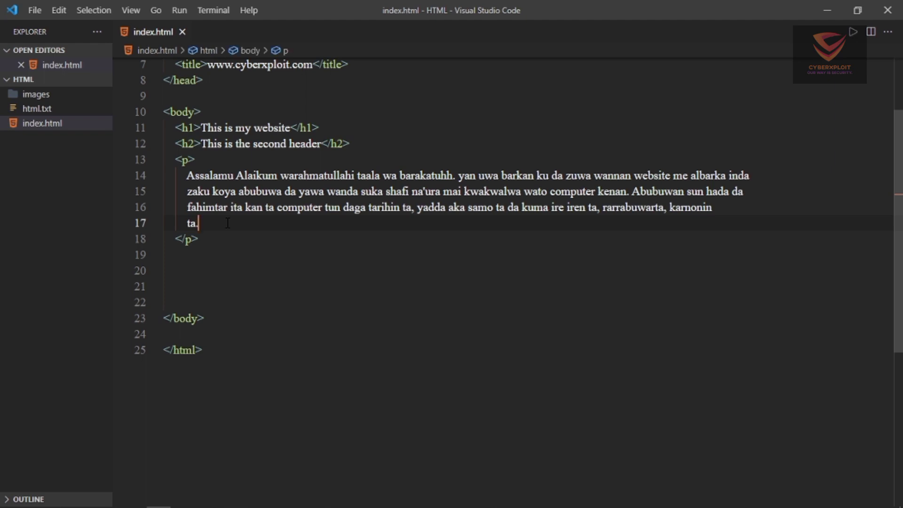
scroll(225, 257, up, 2)
scroll(452, 254, up, 1)
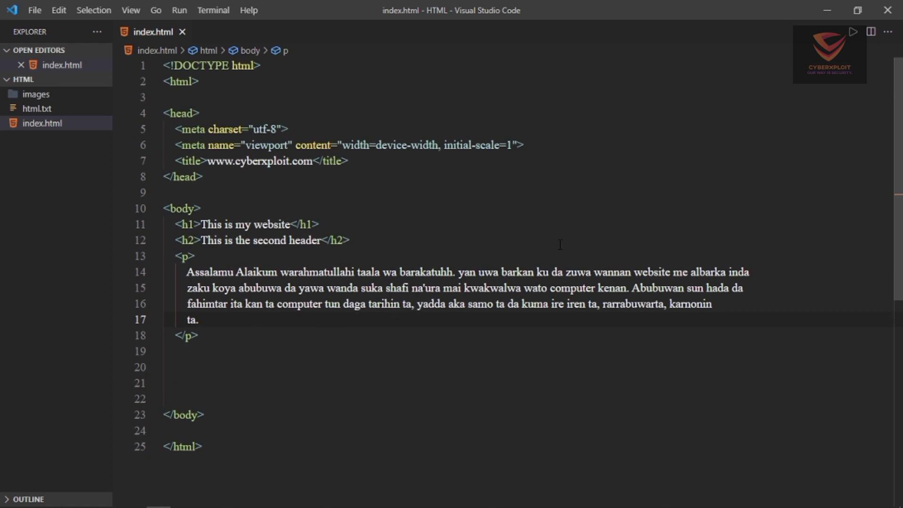
mouse_move(57, 282)
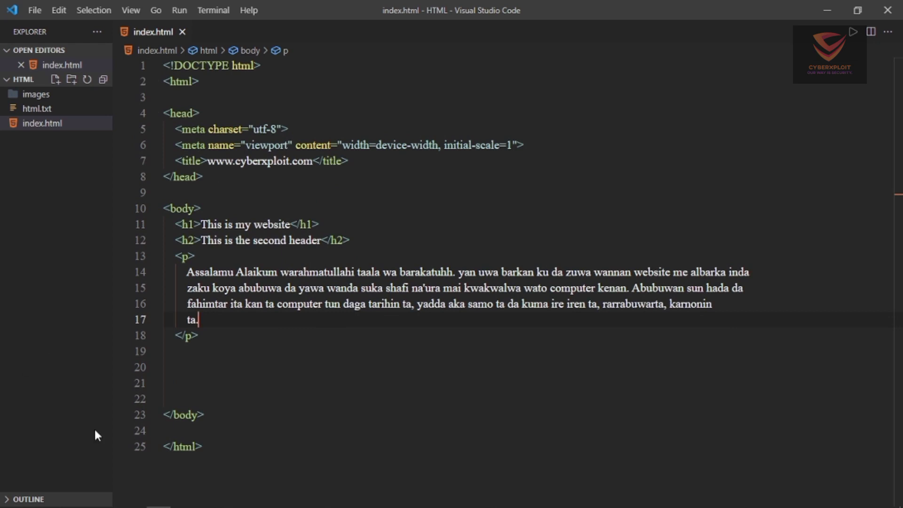
Hide the VS Code sidebar and minimize the editor to reveal the Youtube folder.
key(ctrl+b)
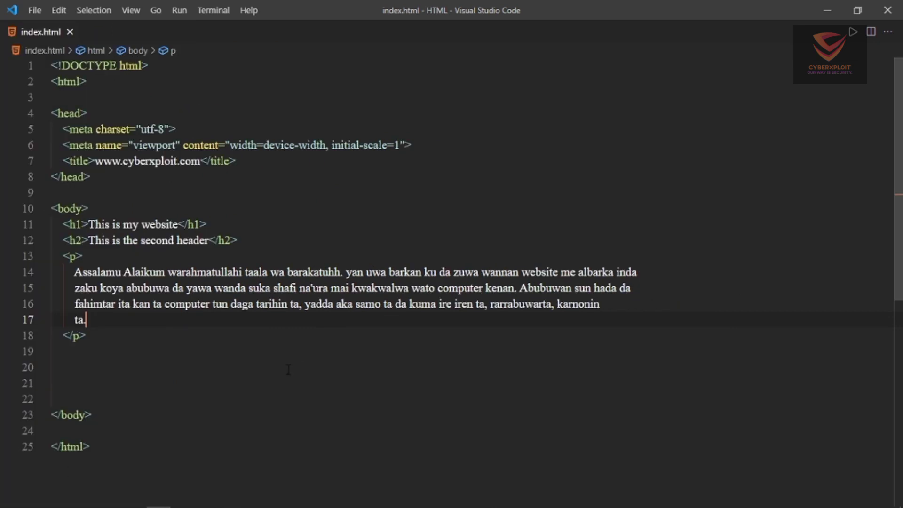
click(835, 10)
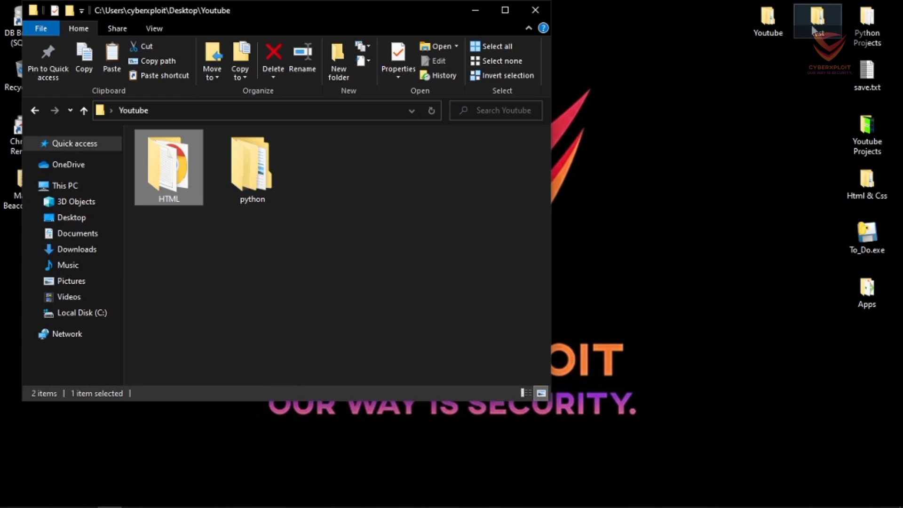
Open index.html in Chrome from the HTML folder and close File Explorer.
double_click(195, 171)
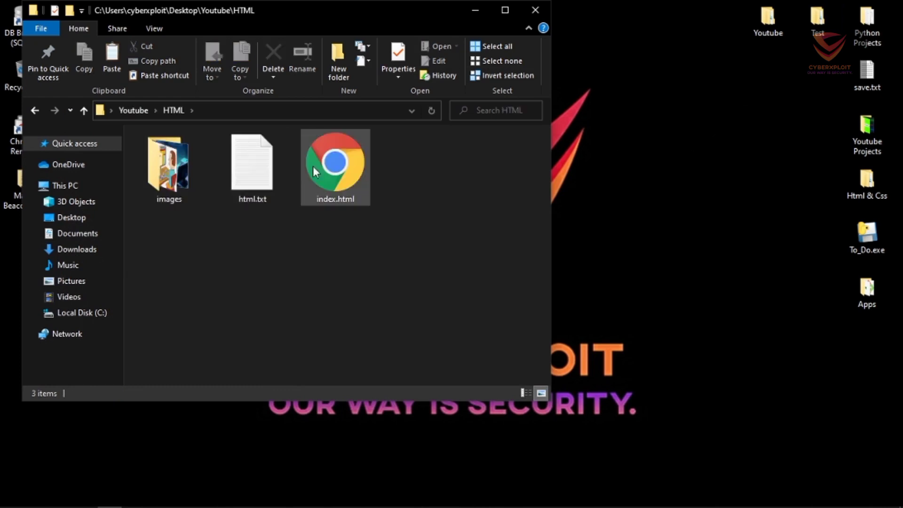
double_click(347, 177)
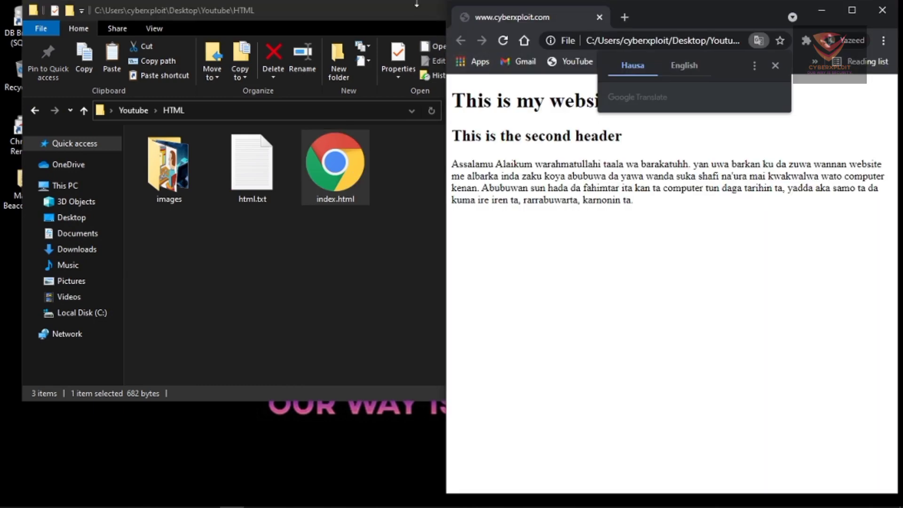
click(418, 6)
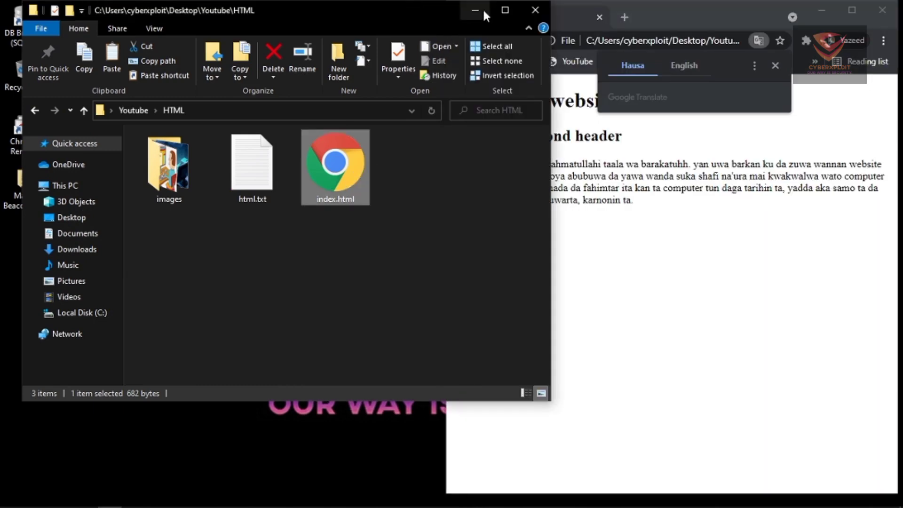
click(536, 10)
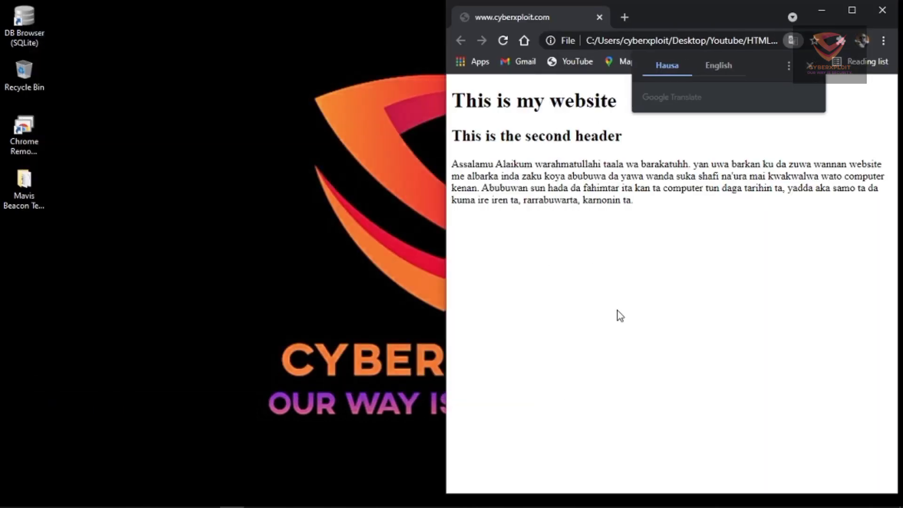
Maximize Chrome, snap it to the right half, and bring VS Code forward.
click(851, 12)
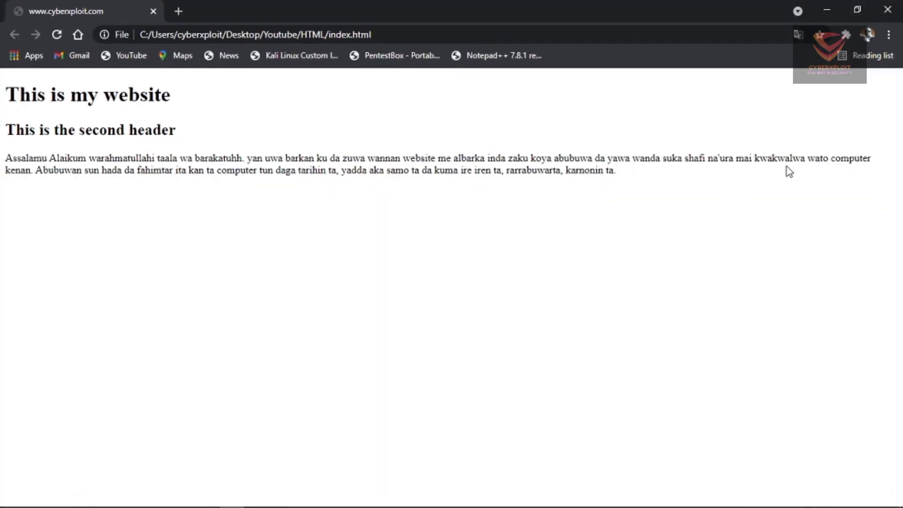
key(super+Right)
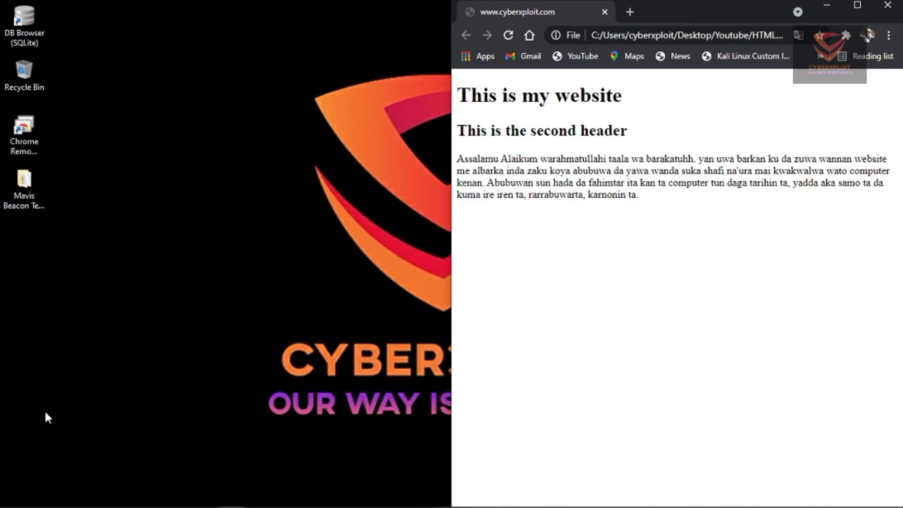
click(159, 497)
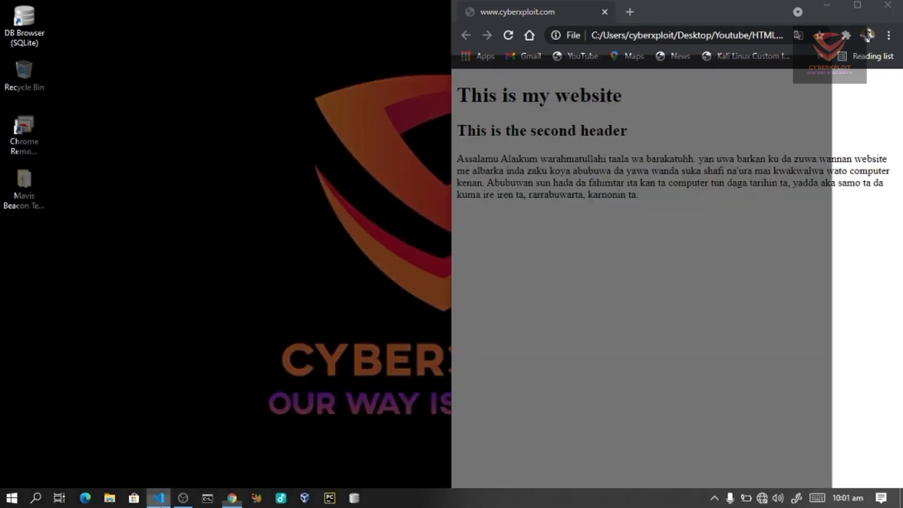
Snap VS Code left beside Chrome and add a new line after the paragraph.
key(super+Left)
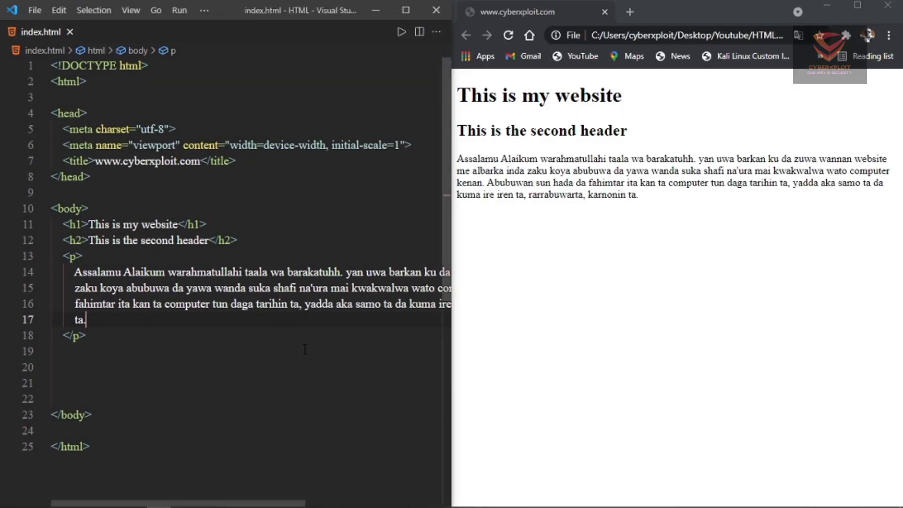
click(657, 156)
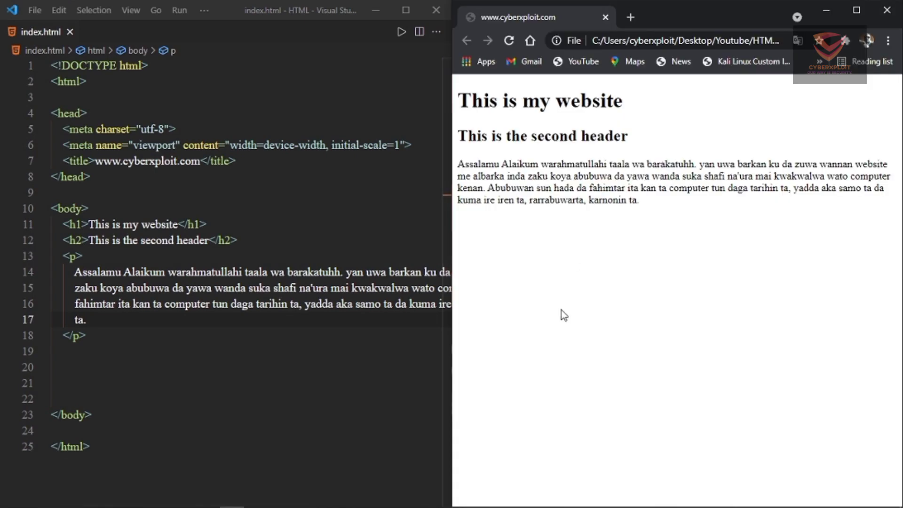
click(134, 335)
key(Return)
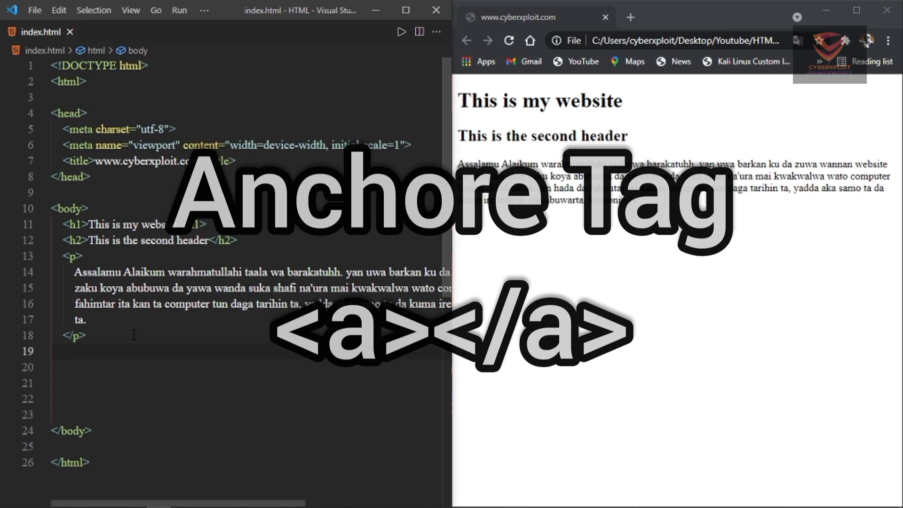
text(<)
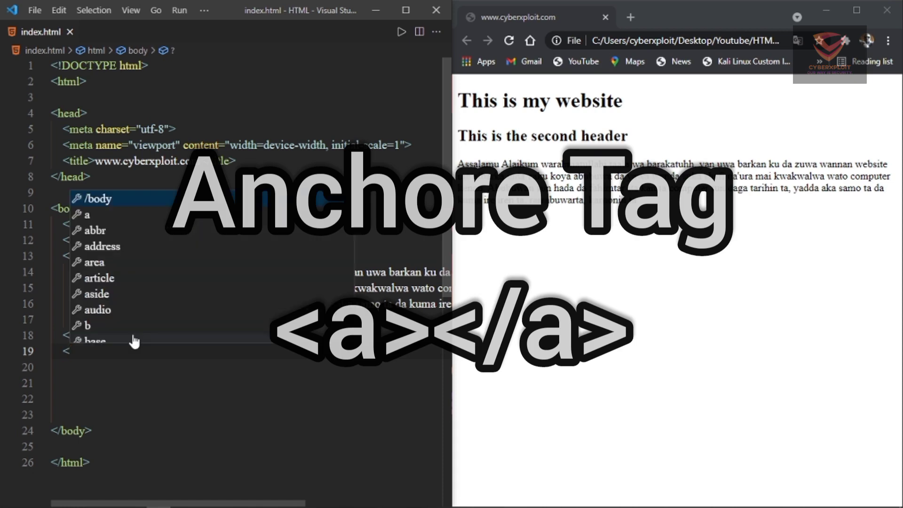
text(a)
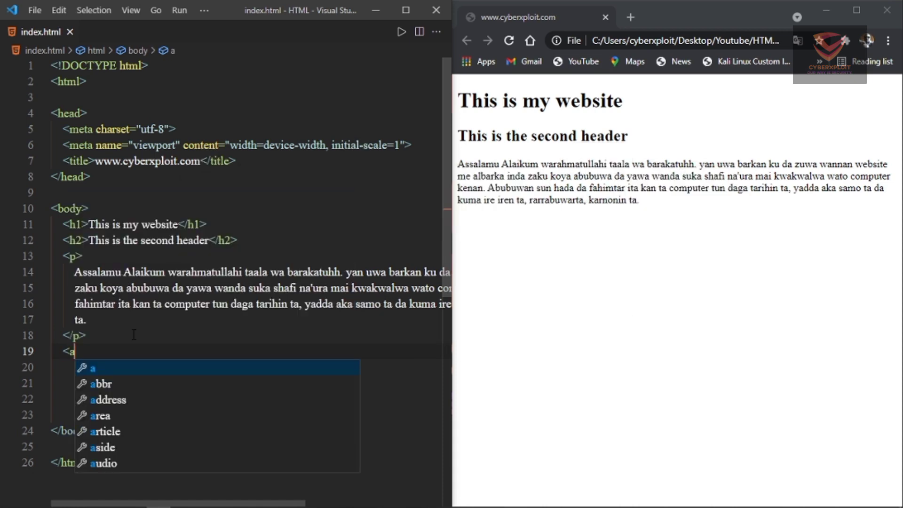
text(>)
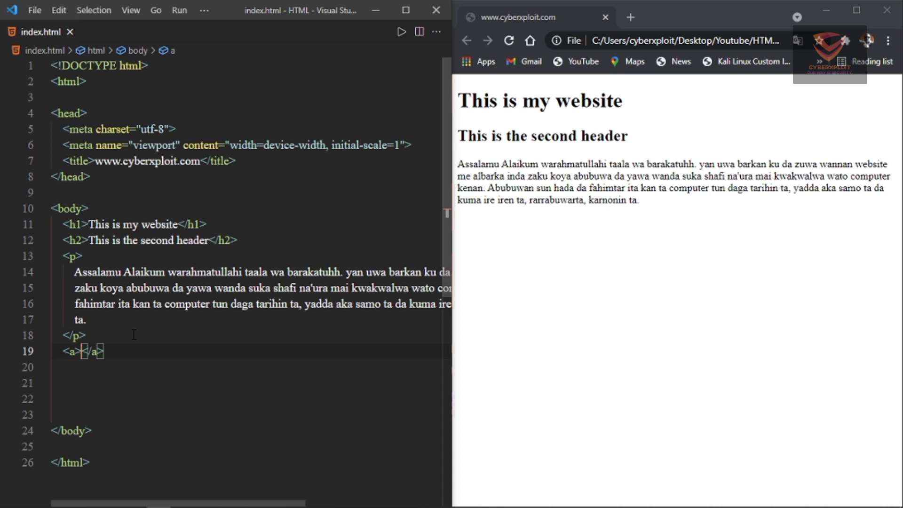
text(V)
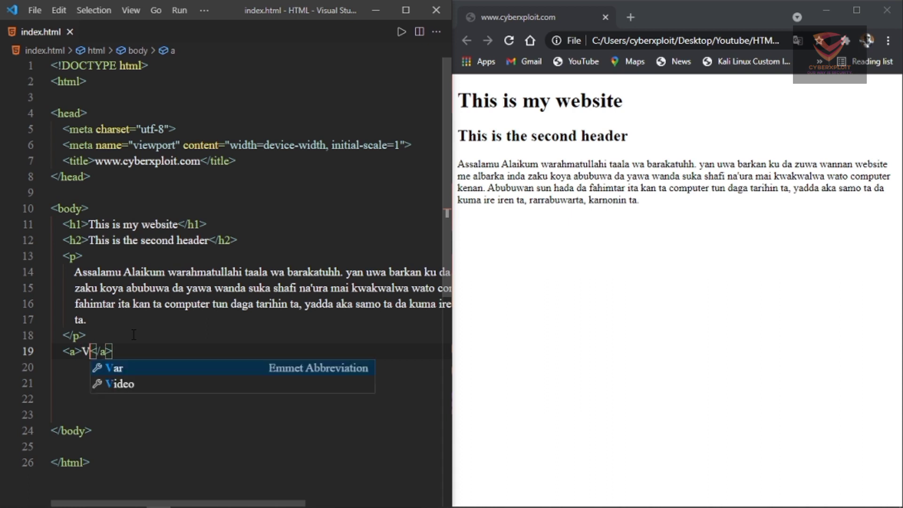
text(isit Goo)
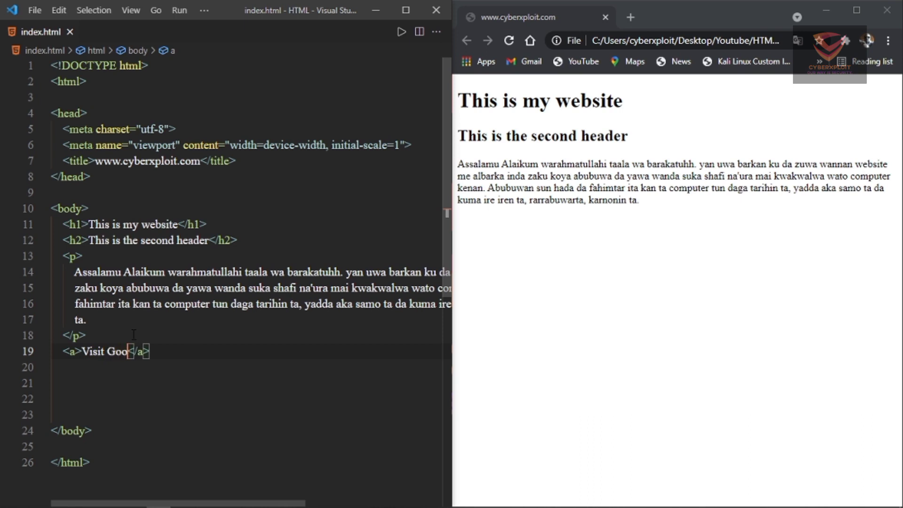
text(gle)
text( se)
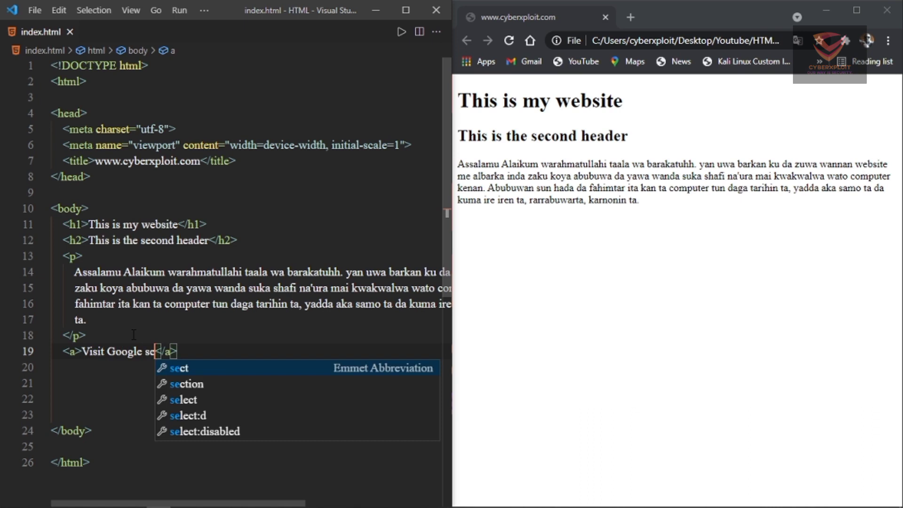
text(arch i)
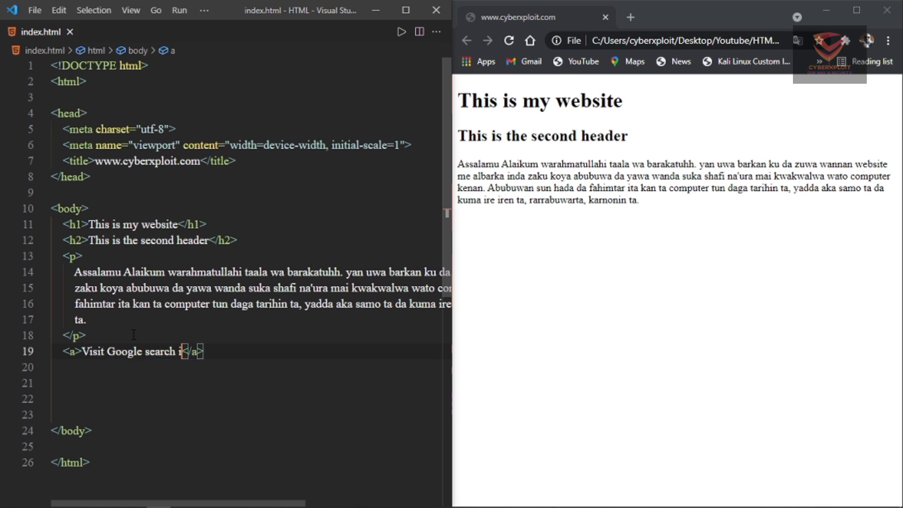
text(-en)
key(BackSpace)
key(BackSpace)
key(BackSpace)
key(BackSpace)
text(engine)
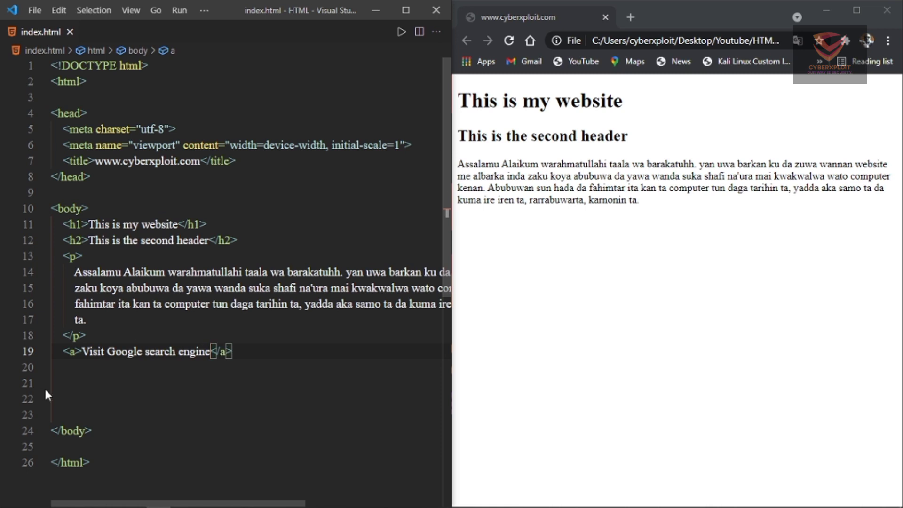
click(75, 352)
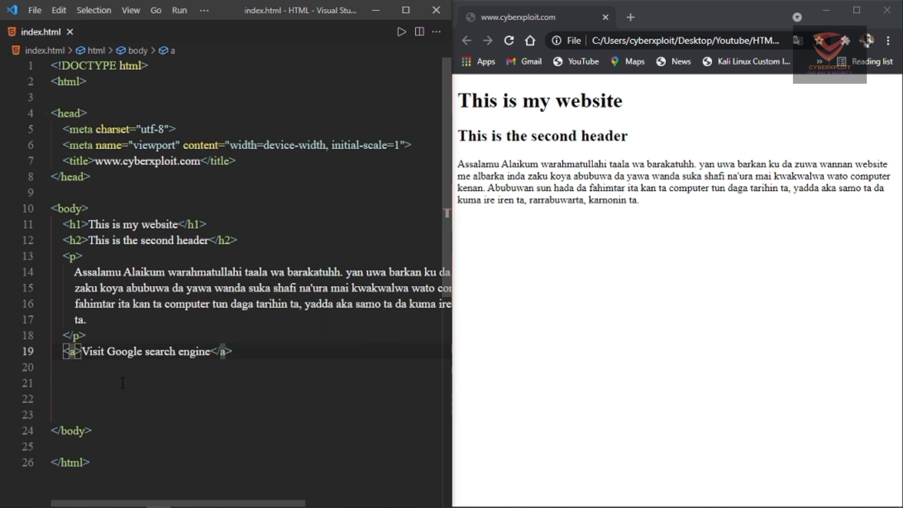
text(h)
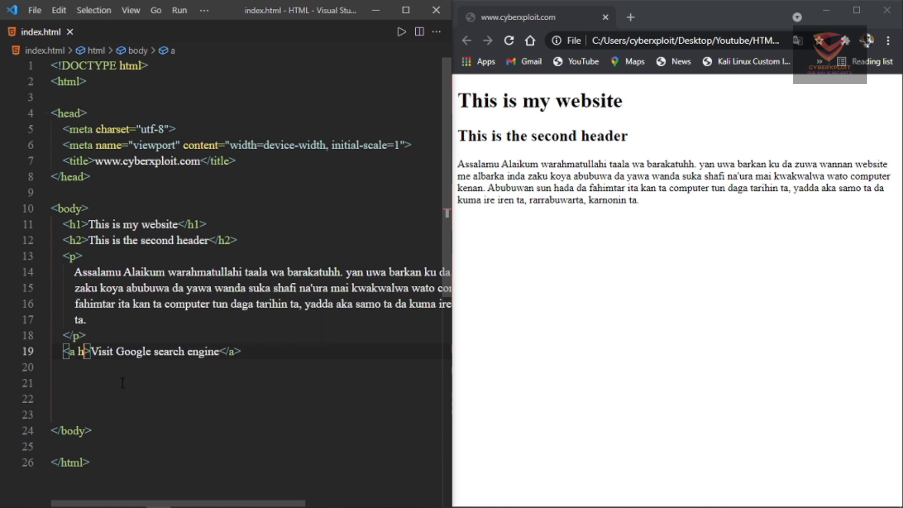
text(r)
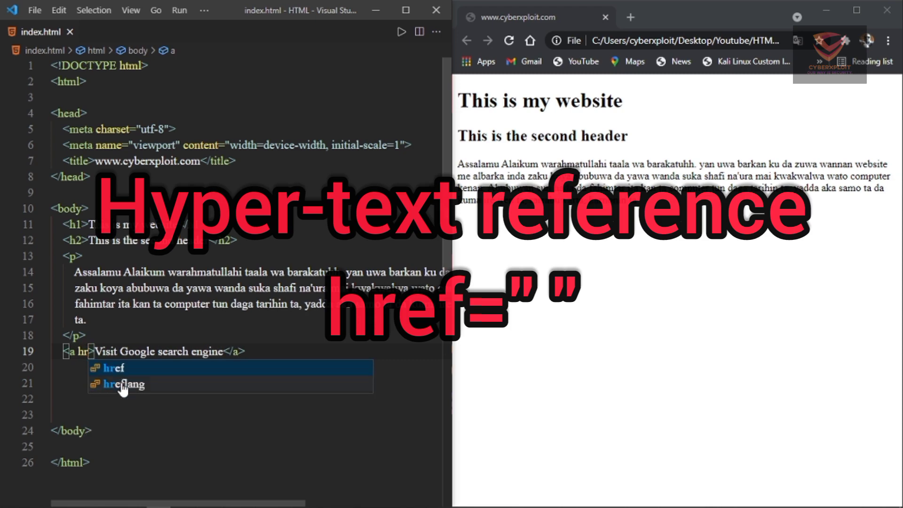
key(Return)
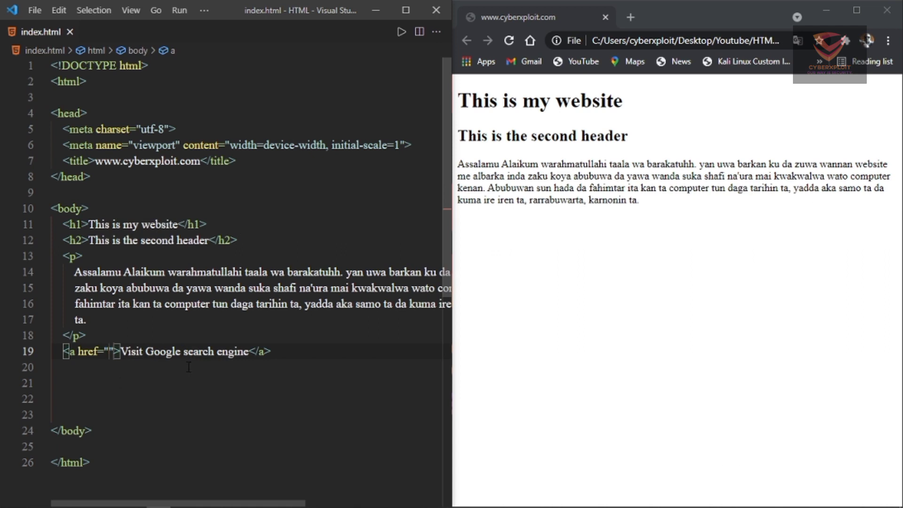
text(http)
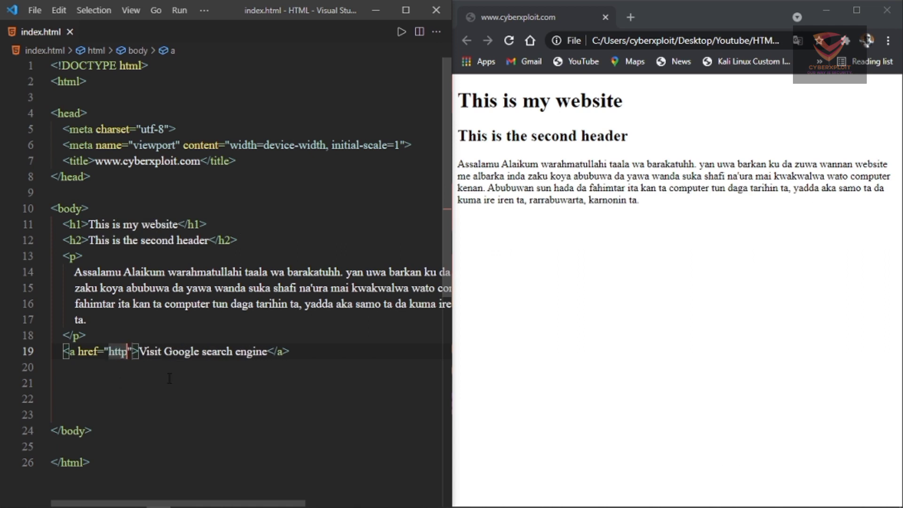
text(s://)
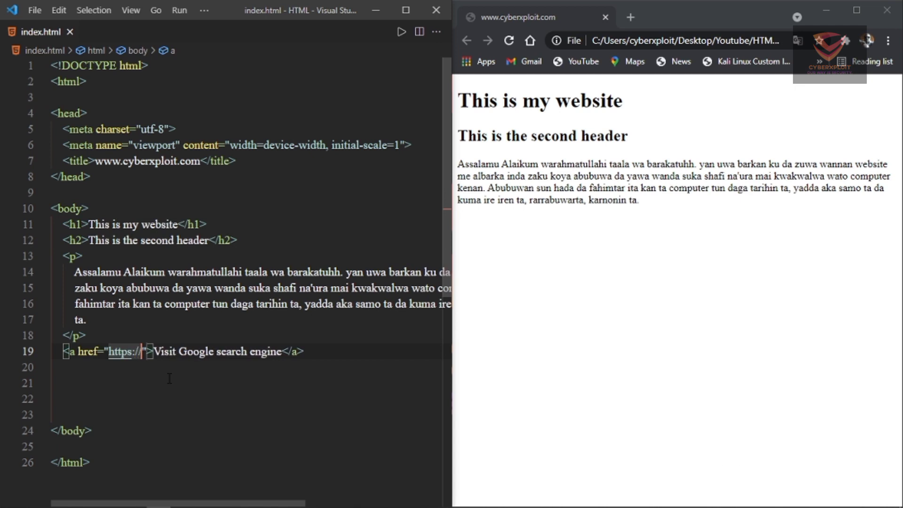
text(www.)
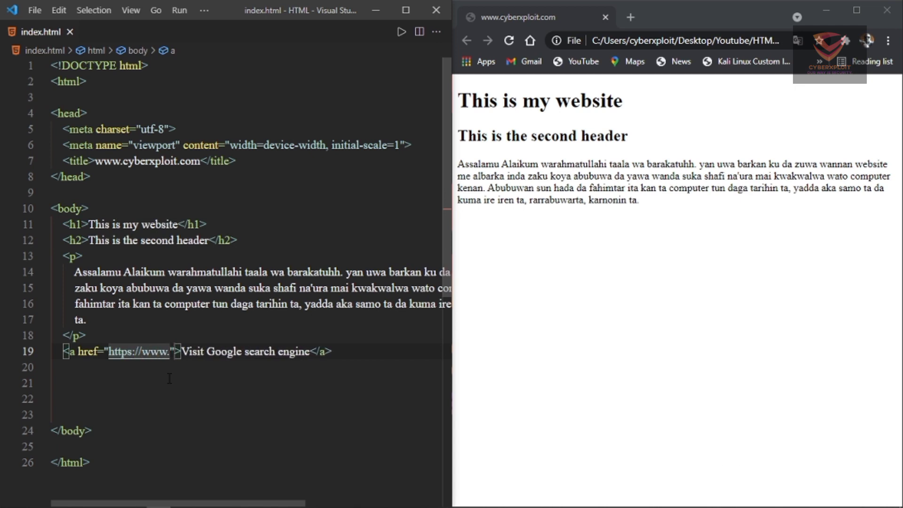
text(googl)
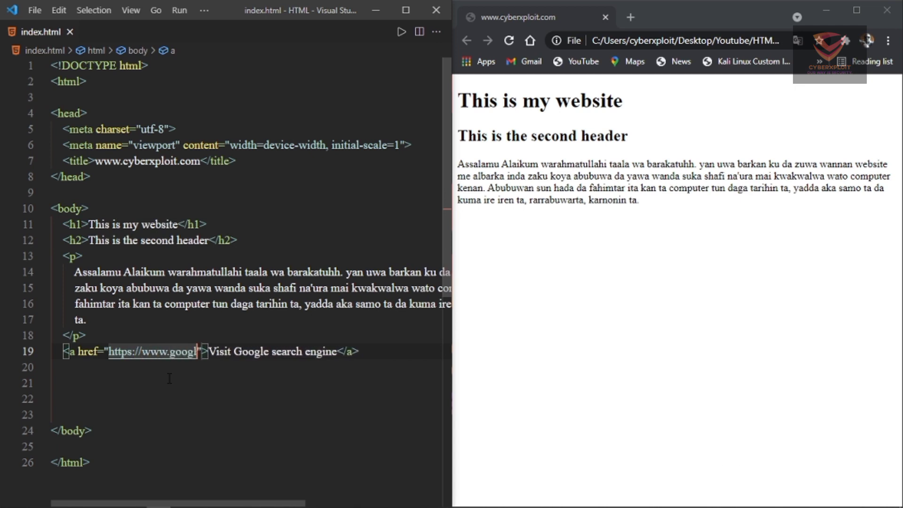
key(BackSpace)
text(le.)
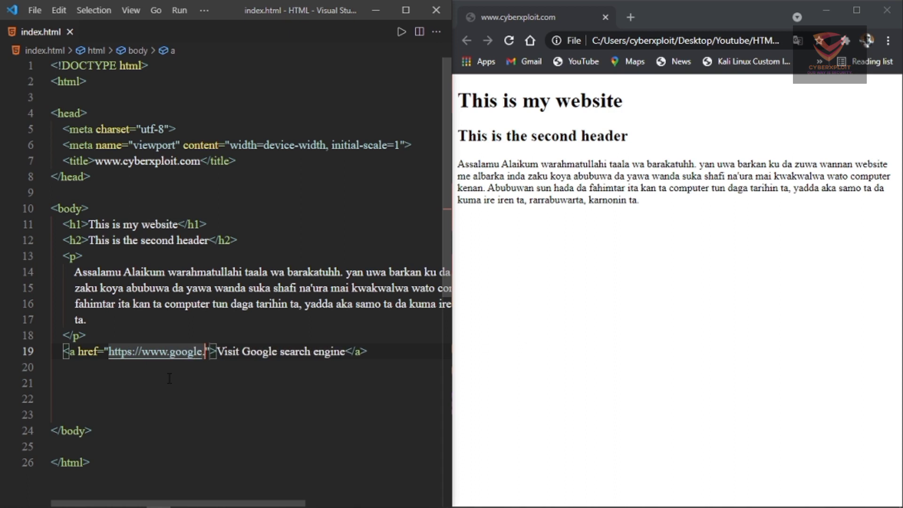
text(com)
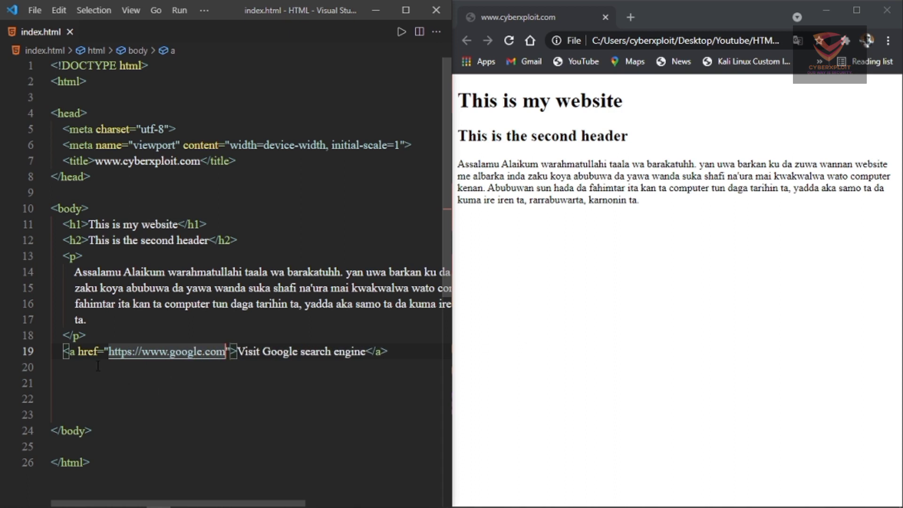
scroll(175, 384, down, 1)
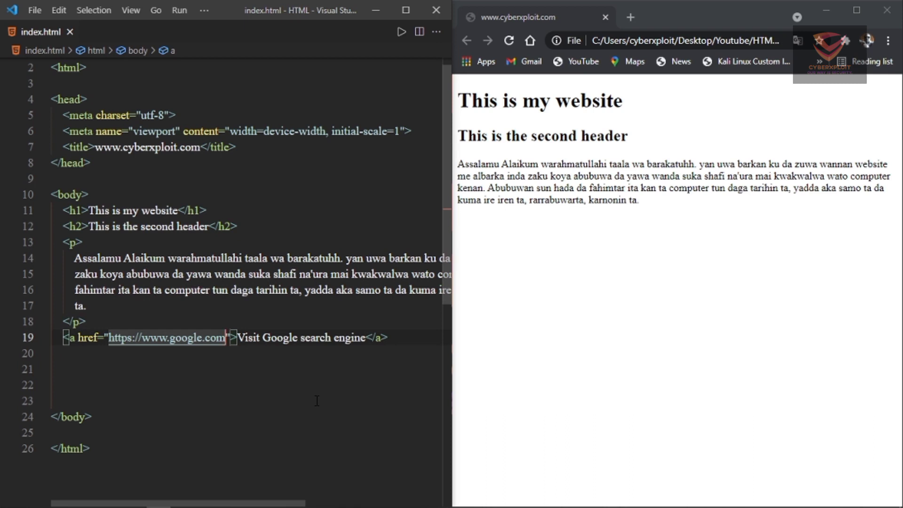
Reload index.html in Chrome to show the new 'Visit Google search engine' link.
click(583, 298)
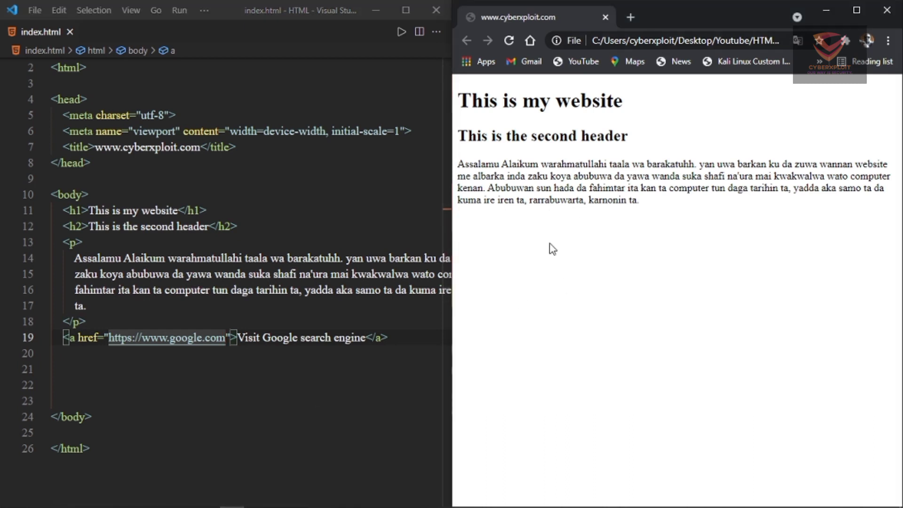
click(508, 43)
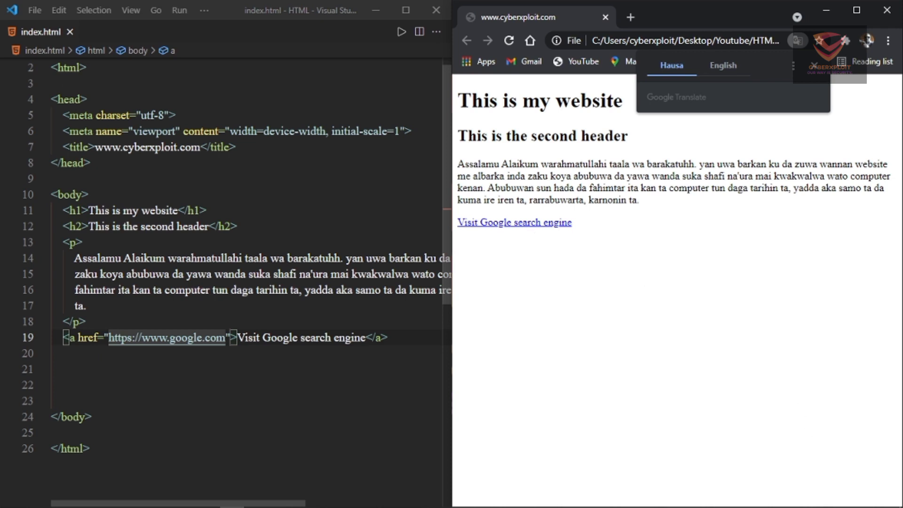
click(715, 498)
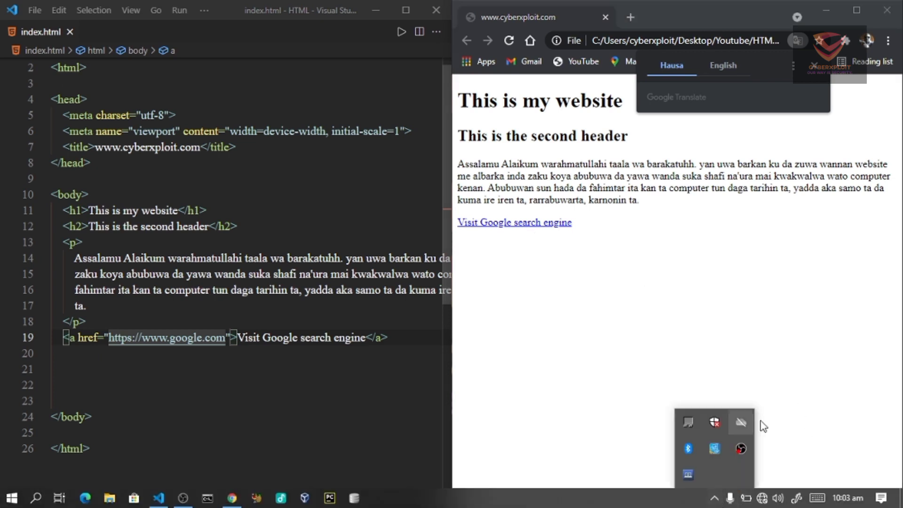
click(762, 498)
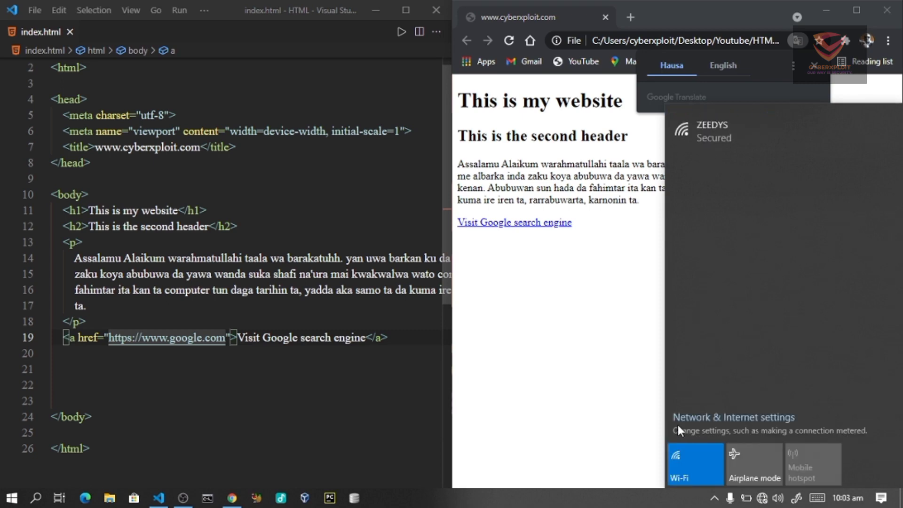
click(618, 377)
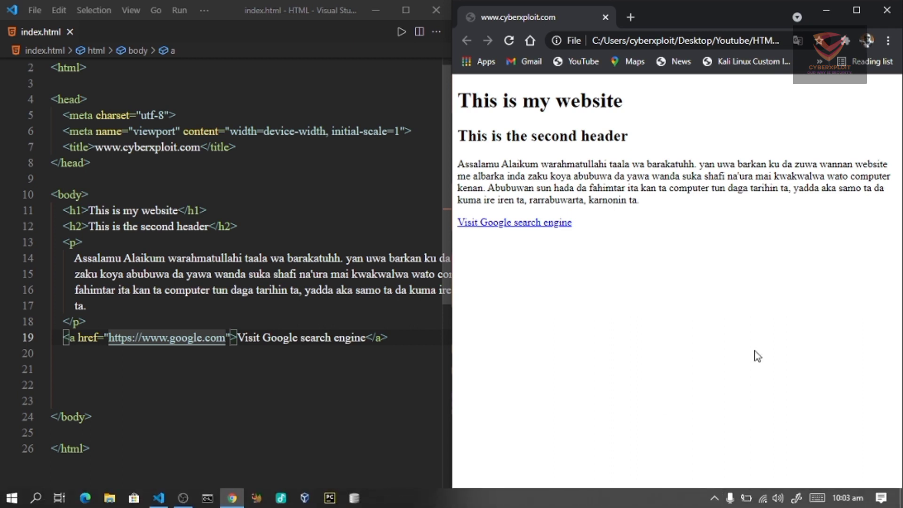
click(518, 225)
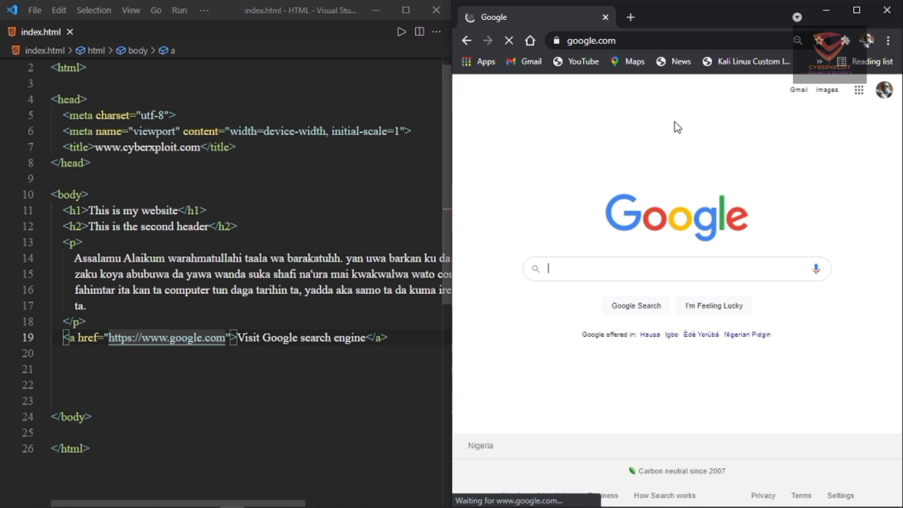
click(466, 40)
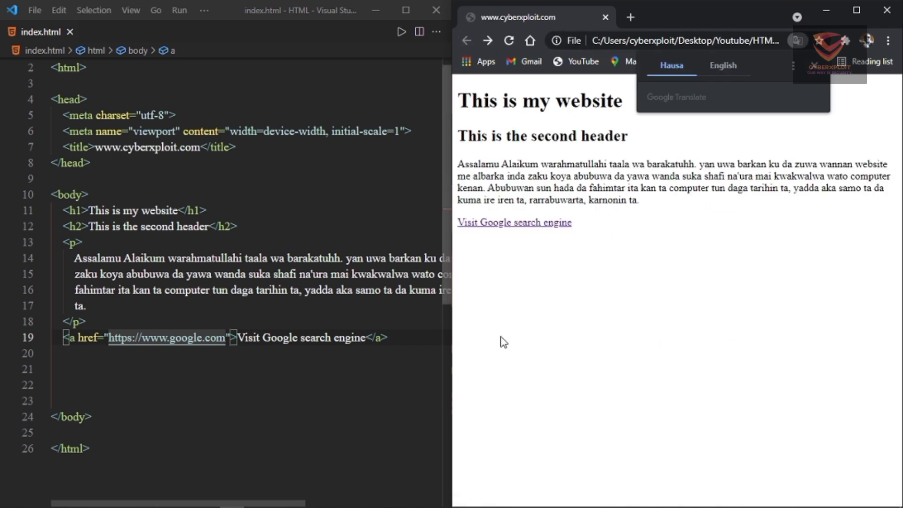
Start a second link tag on line 20, below the Google link, with an empty href.
click(394, 339)
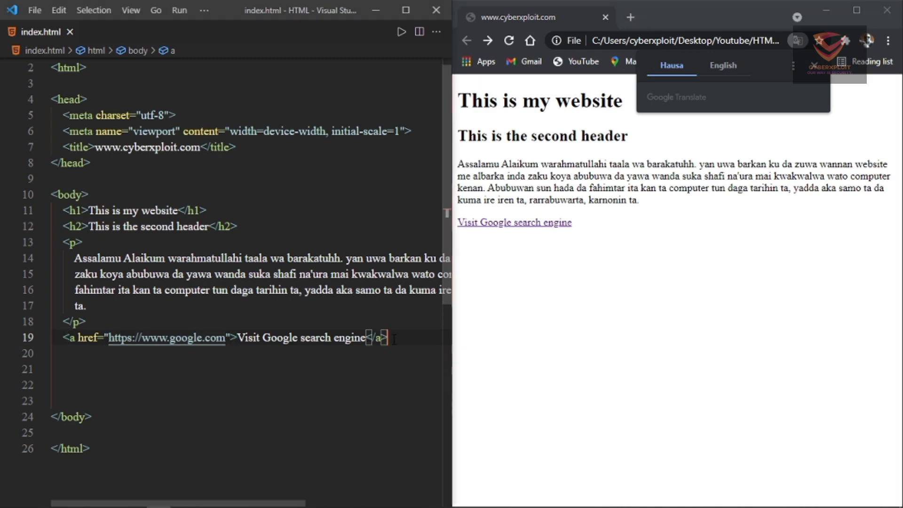
key(Return)
text(<)
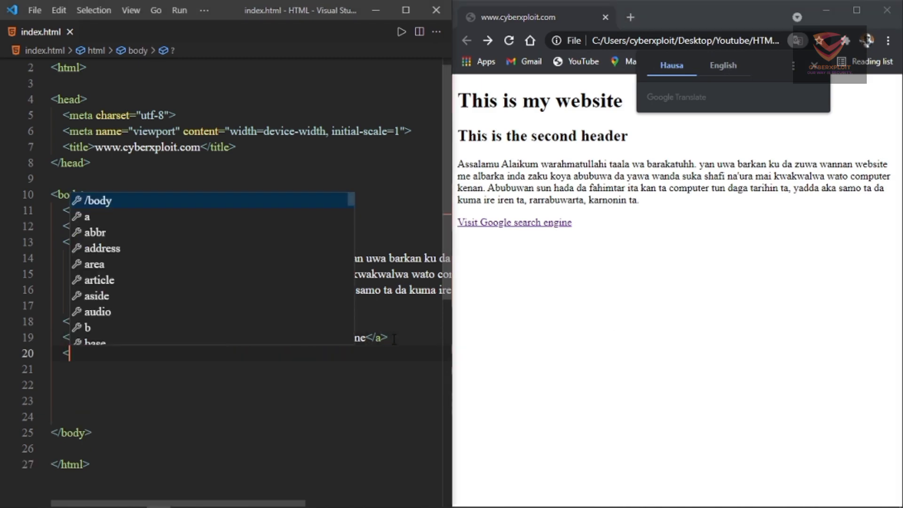
text(a her)
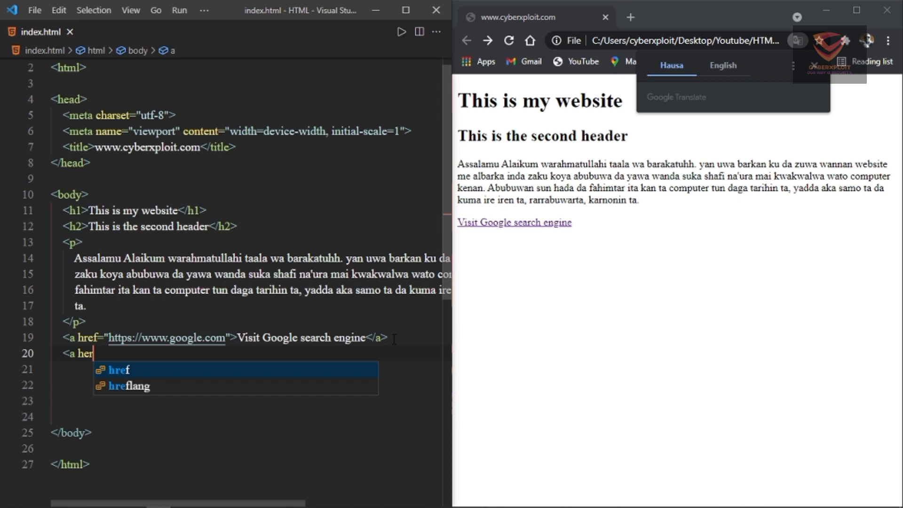
key(Return)
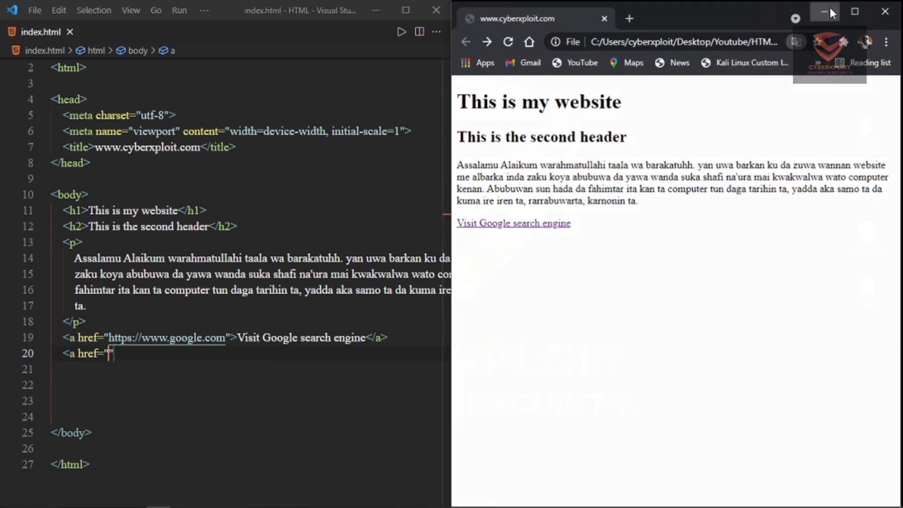
Minimize Chrome and open html.txt from Youtube > HTML in Notepad.
click(830, 9)
double_click(776, 24)
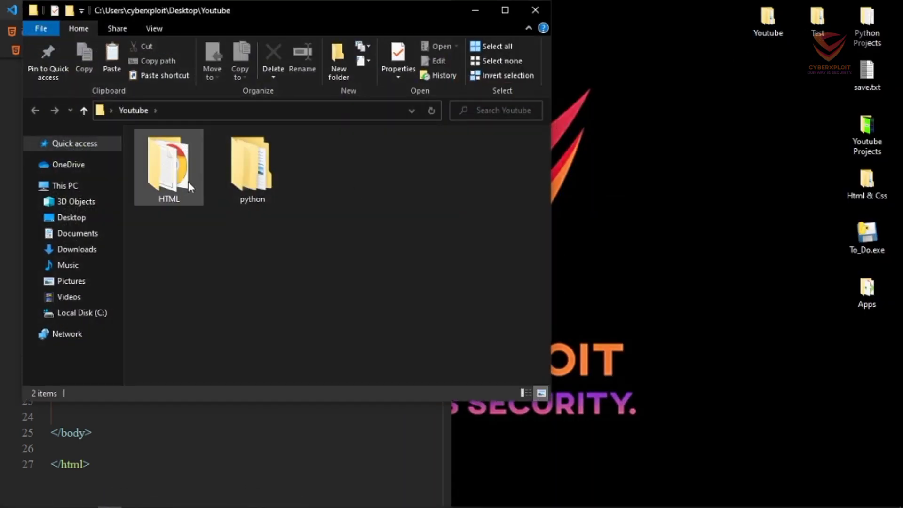
double_click(188, 182)
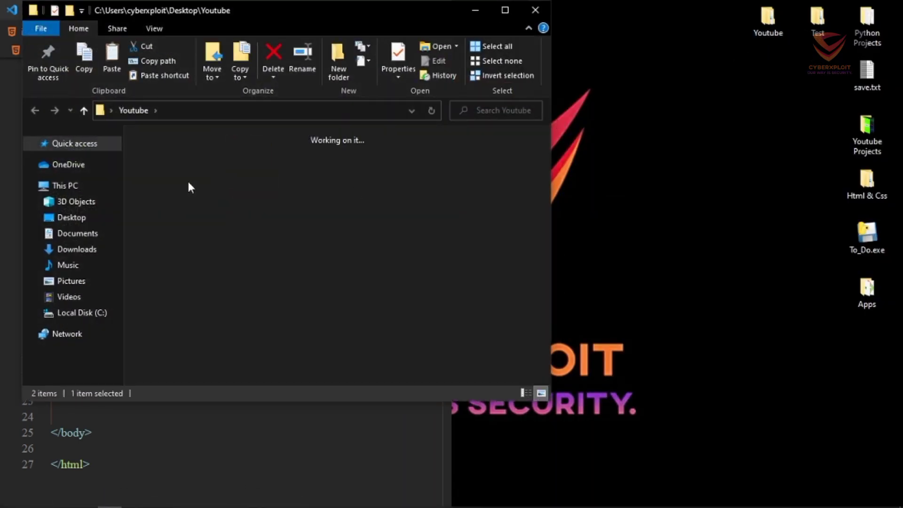
double_click(238, 191)
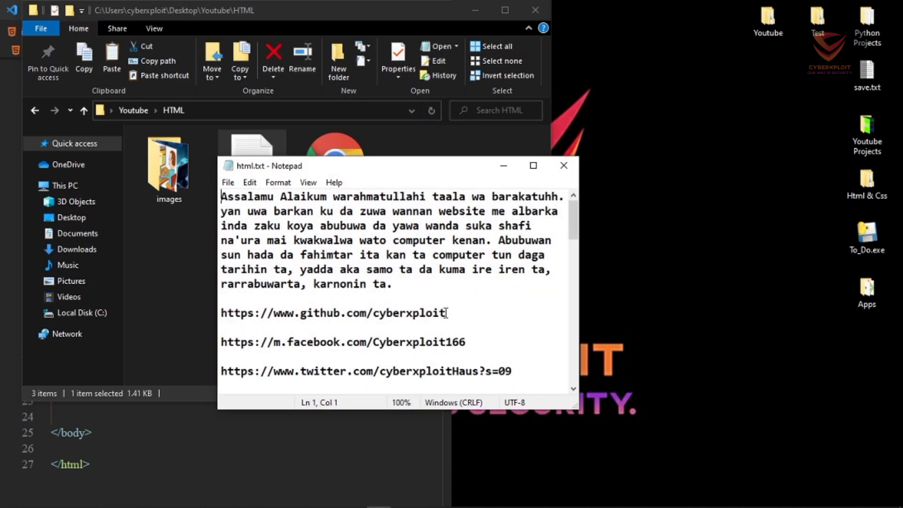
Select the GitHub address, move Notepad to the right, and close File Explorer.
drag(447, 313, 222, 315)
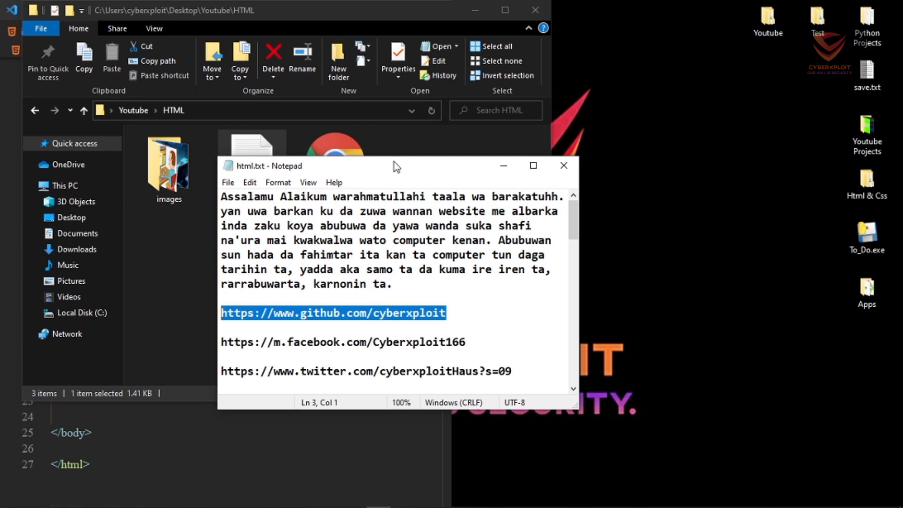
drag(394, 165, 672, 175)
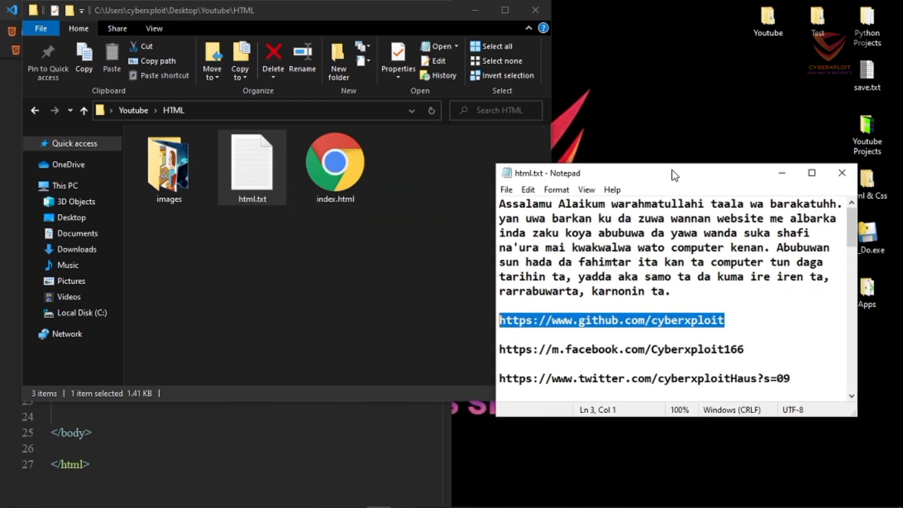
click(534, 11)
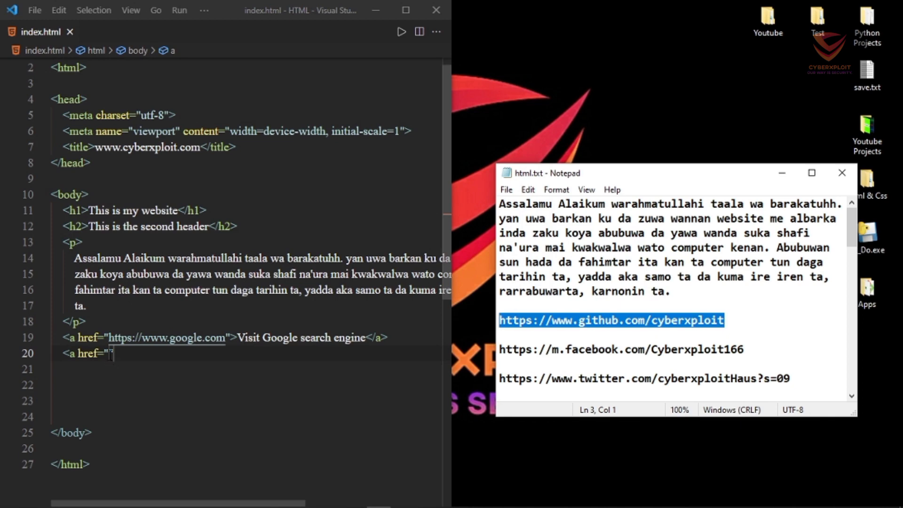
Paste the GitHub URL into line 20's href and add the text 'cyberxploit Github'.
click(111, 354)
text(https://www.github.com/cyberxploit)
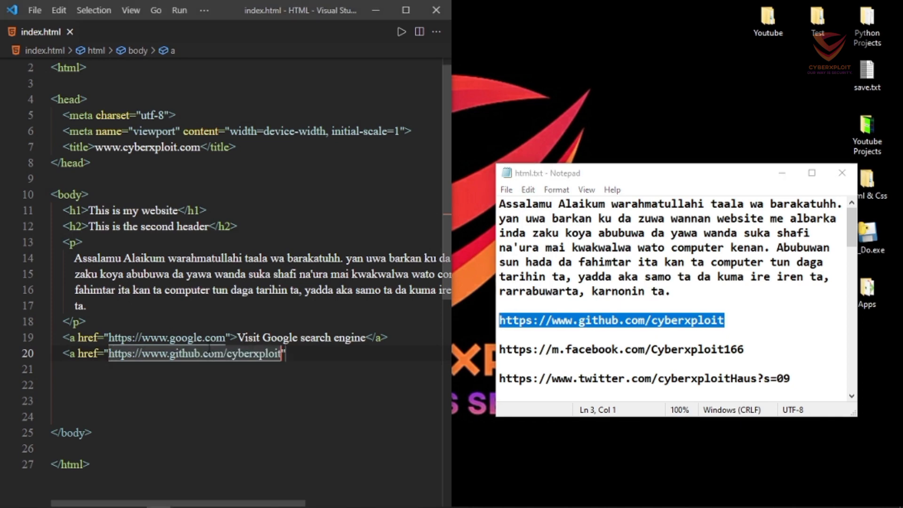
text(>)
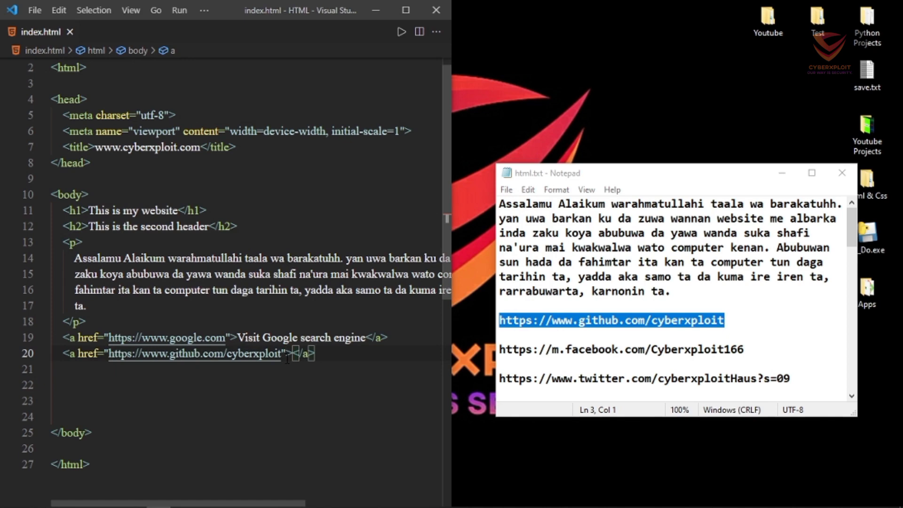
text(Cyberx)
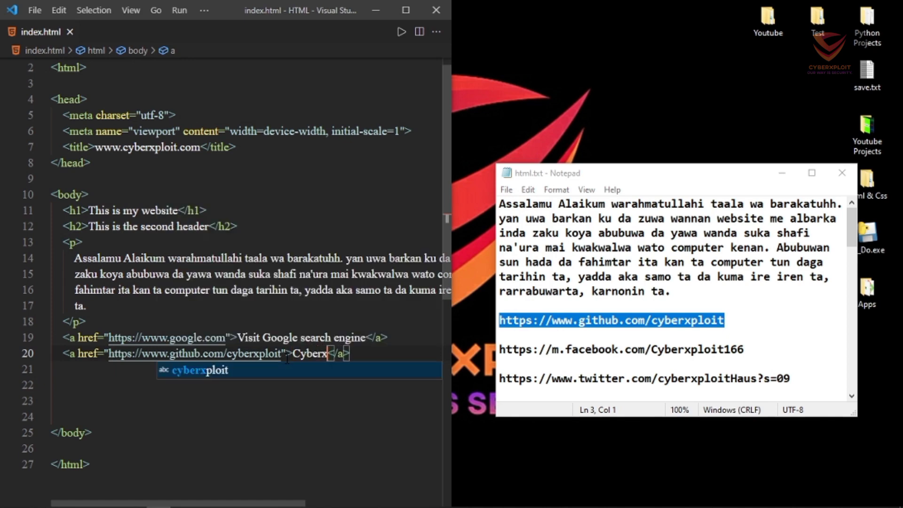
key(Return)
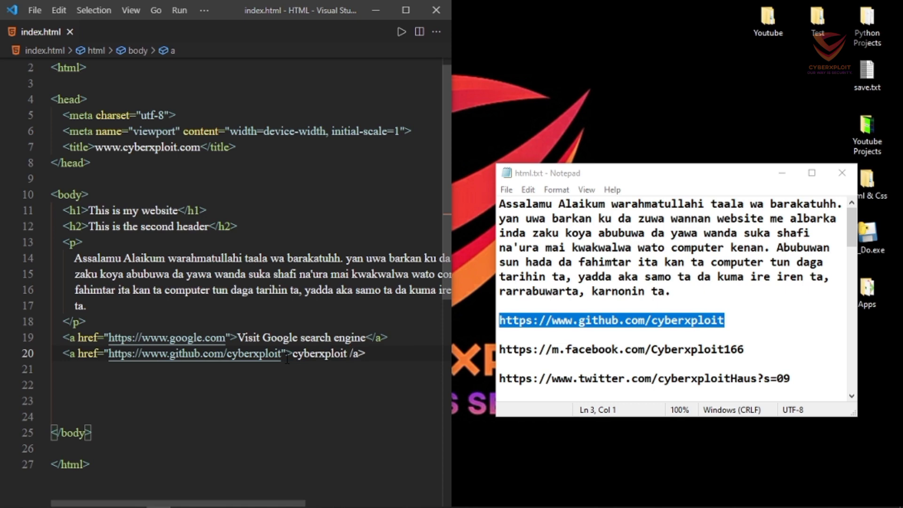
text(Githu)
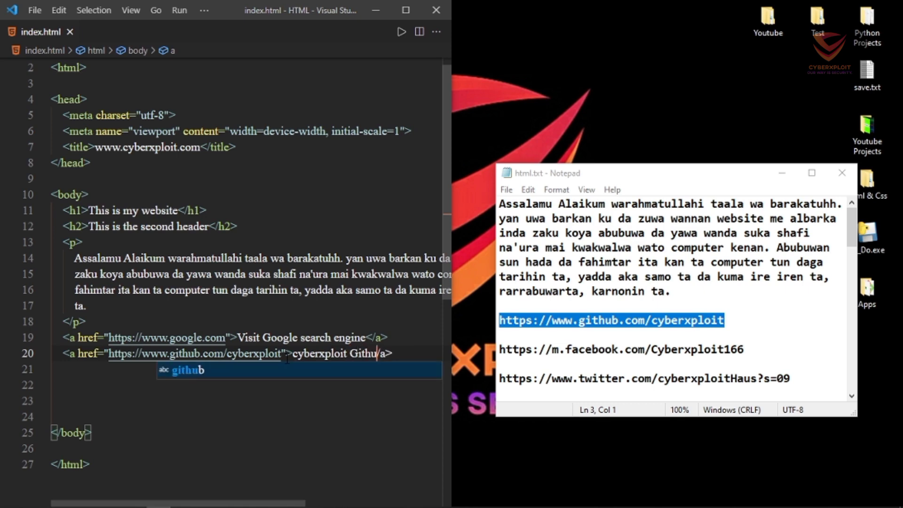
text(b)
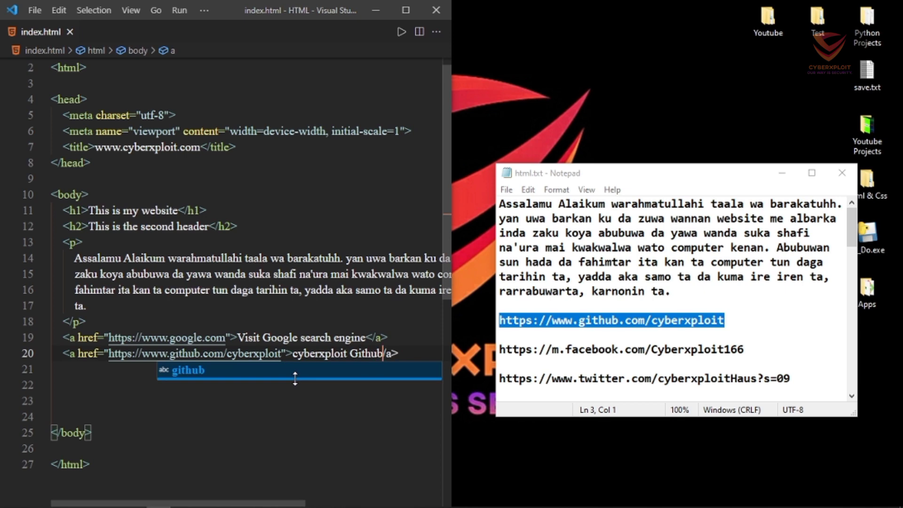
text(<)
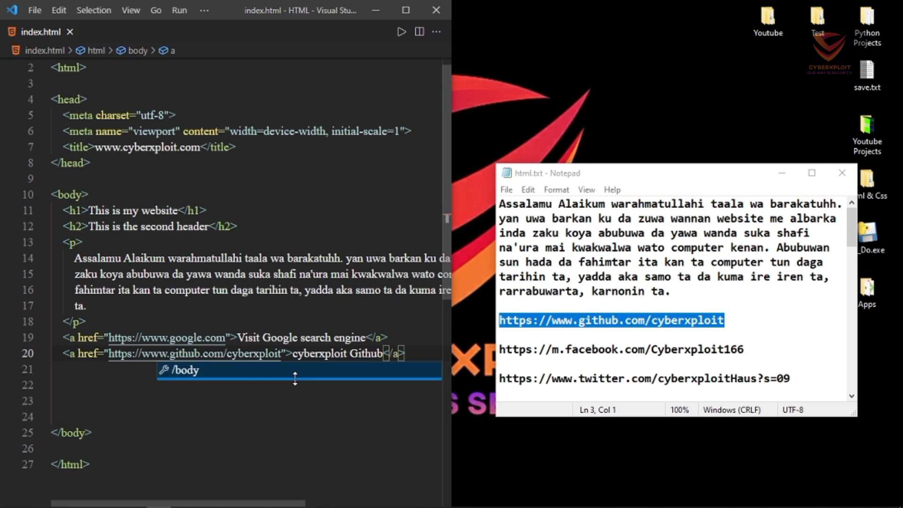
click(296, 417)
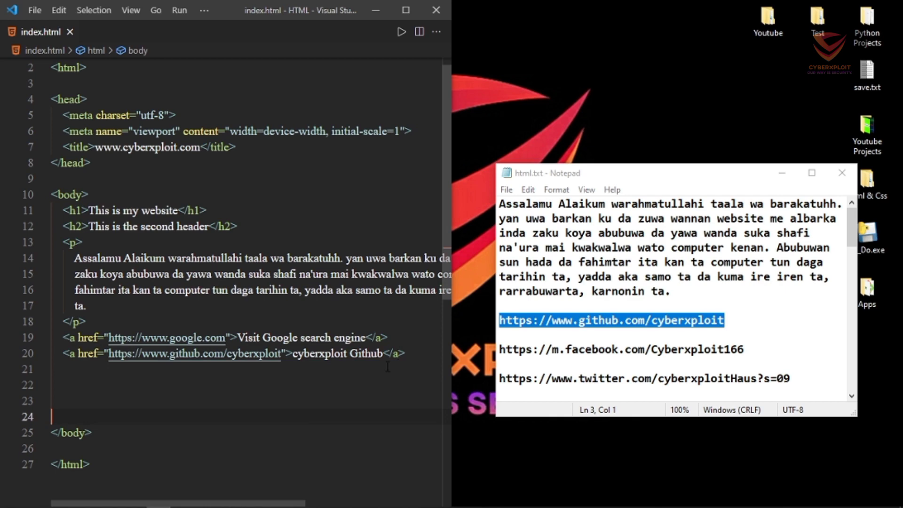
Start a new empty line below the GitHub link, undoing a stray paste.
click(408, 353)
key(Return)
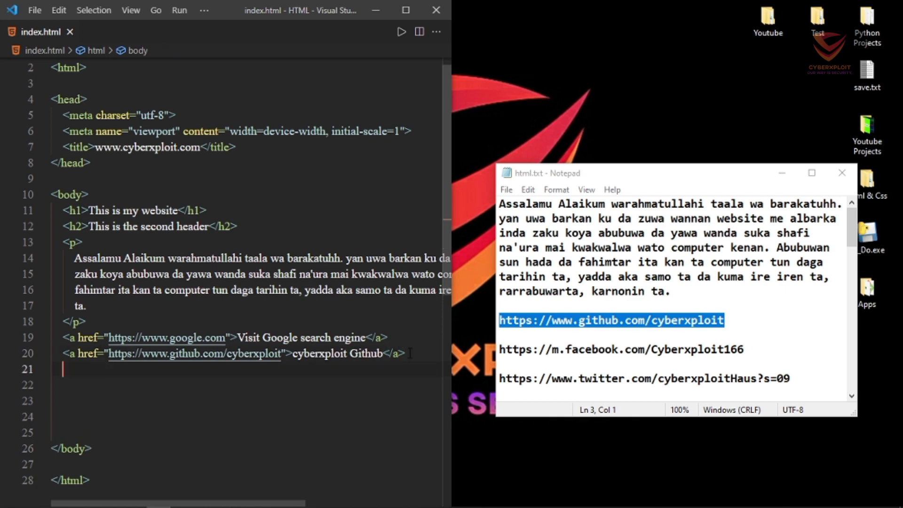
text(https://www.github.com/cyberxploit)
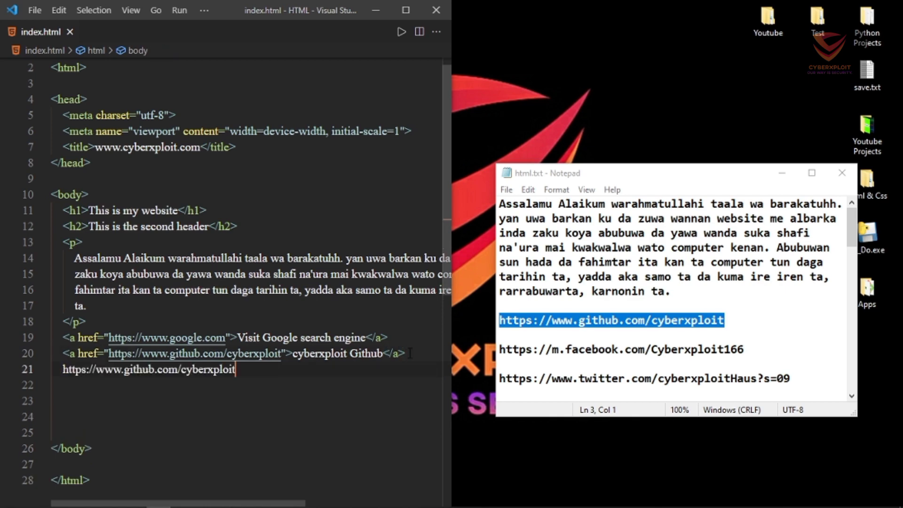
key(ctrl+z)
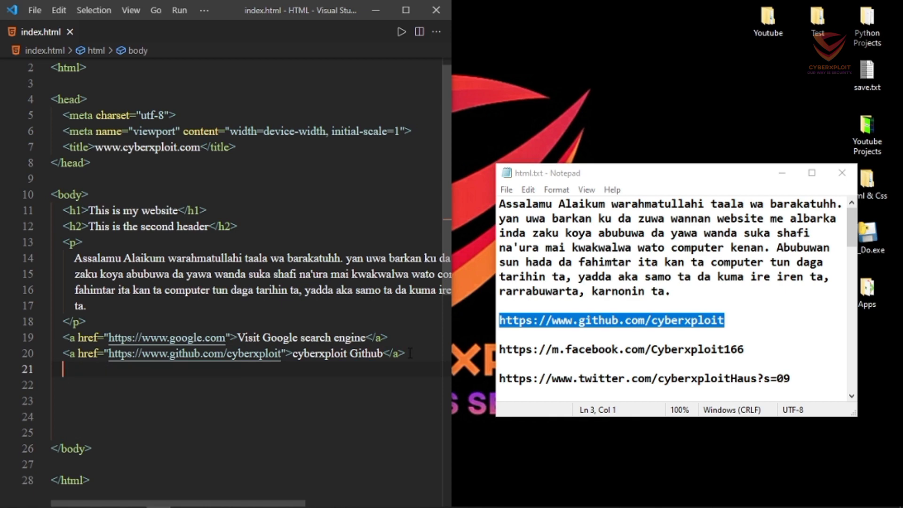
text(<)
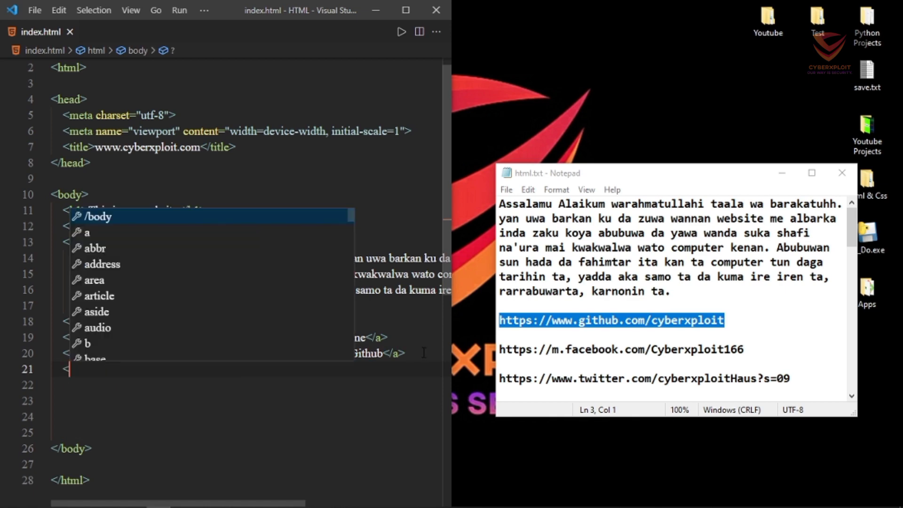
text(a her)
Start a third link with the Facebook address from Notepad pasted into its href.
key(Return)
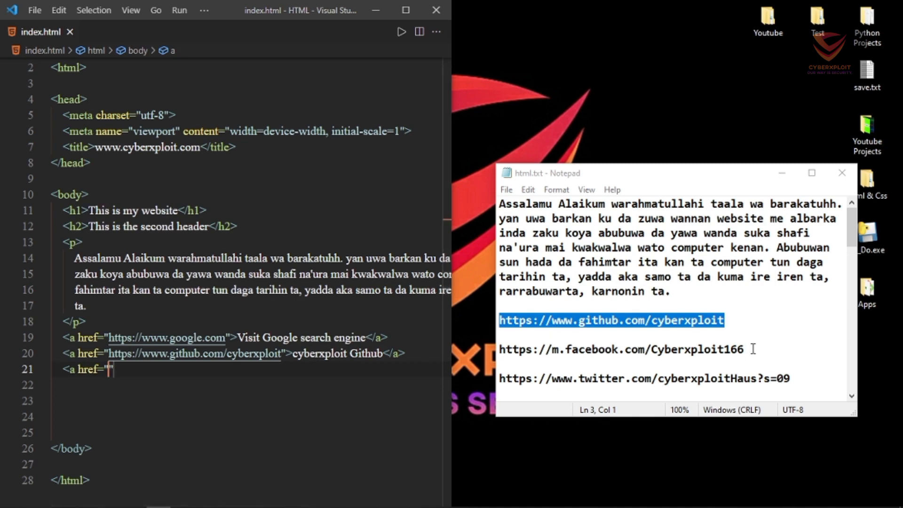
click(492, 358)
key(shift+Up)
key(ctrl+c)
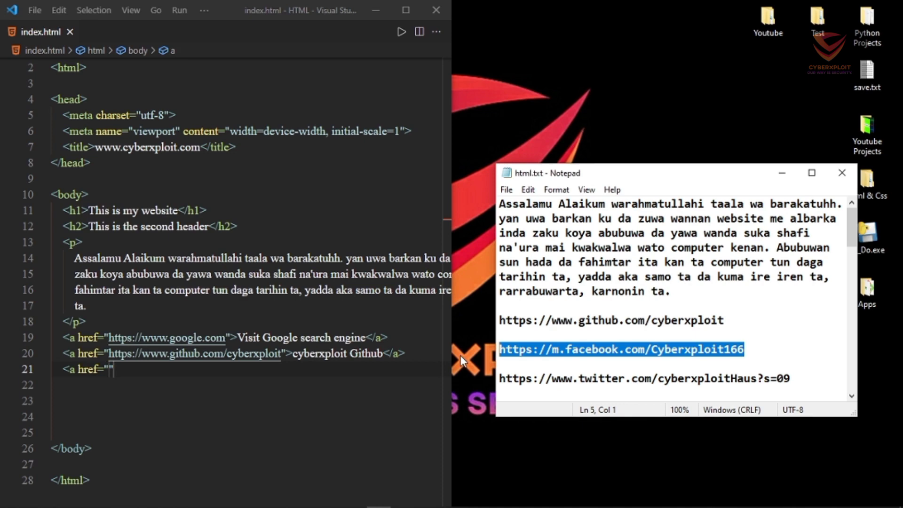
click(110, 370)
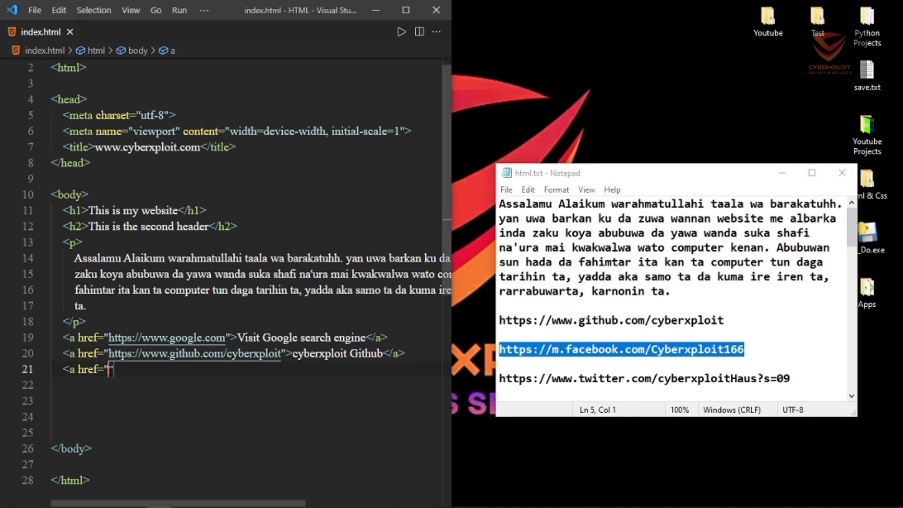
key(ctrl+v)
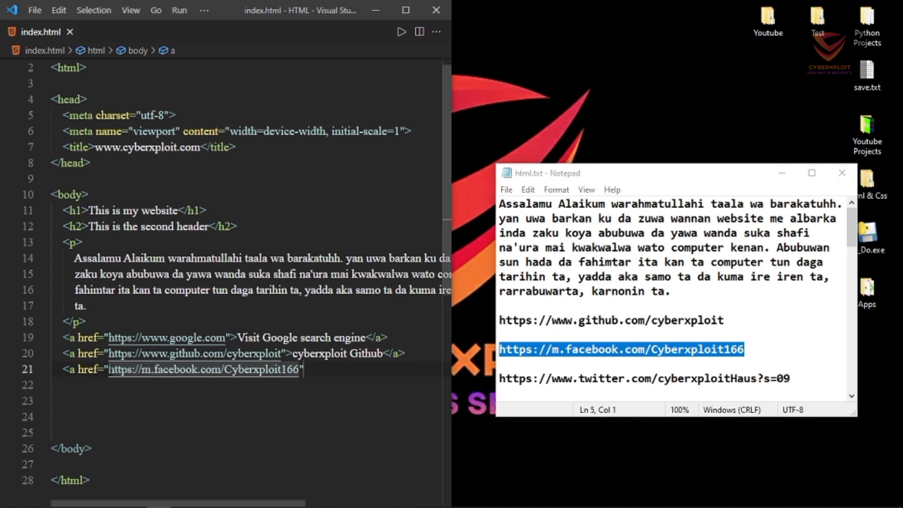
key(Right)
text(>)
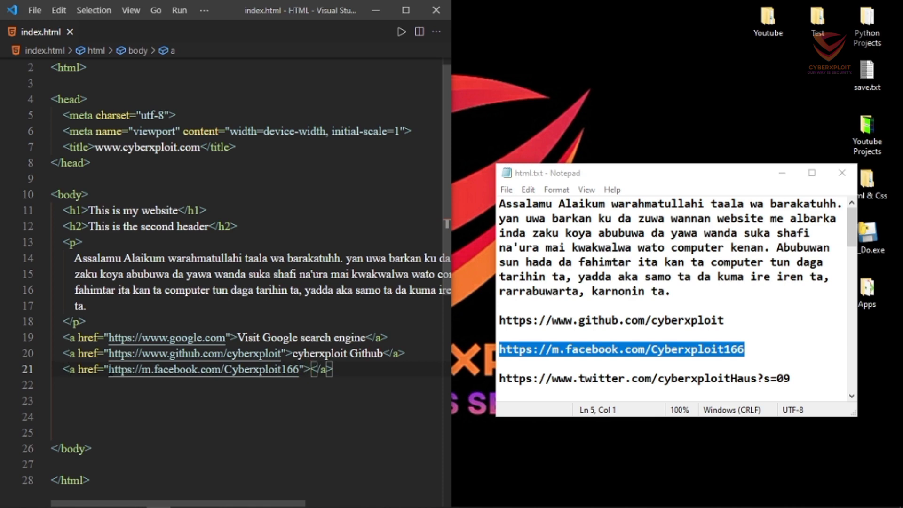
text(cybe)
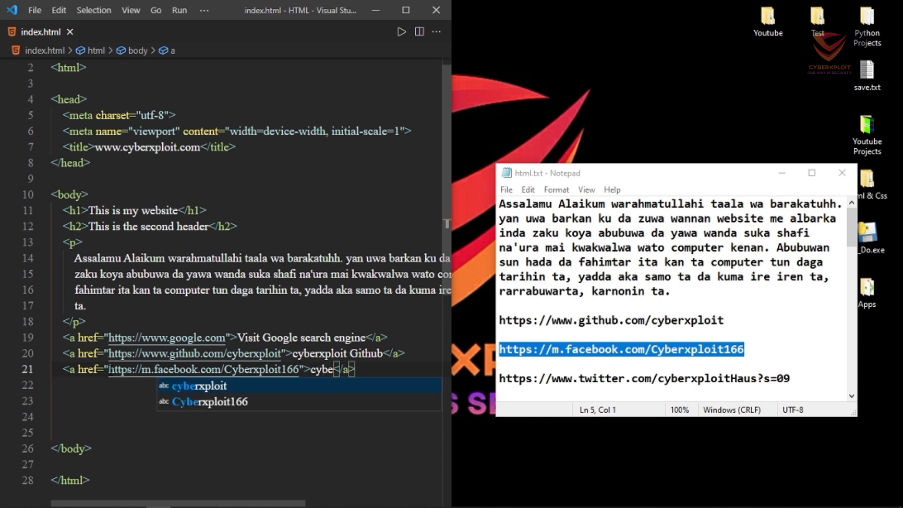
text(rxploit)
Add the link text 'cyberxploit facebook' and start a new line below.
key(Return)
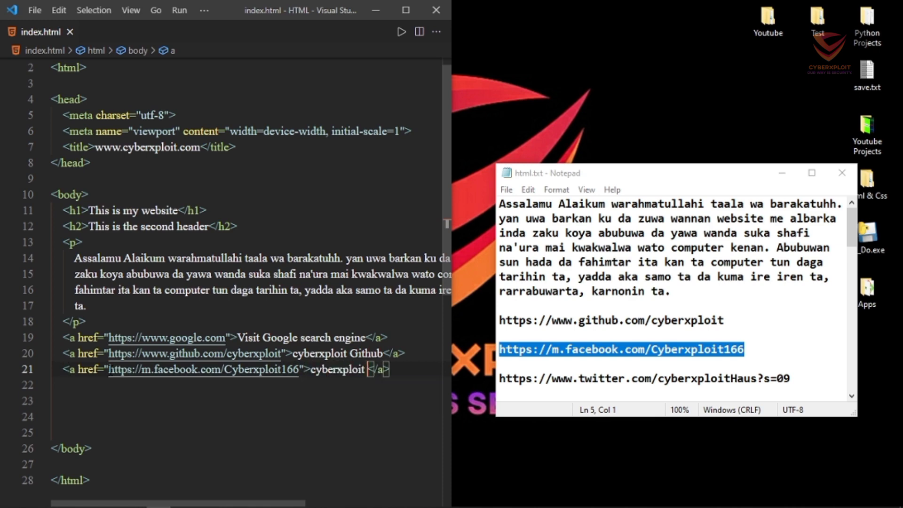
text(Faceb)
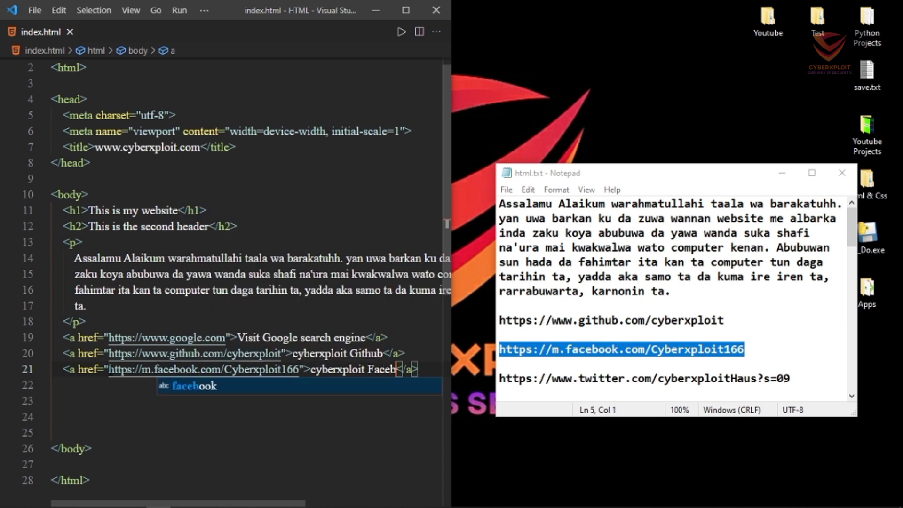
key(Return)
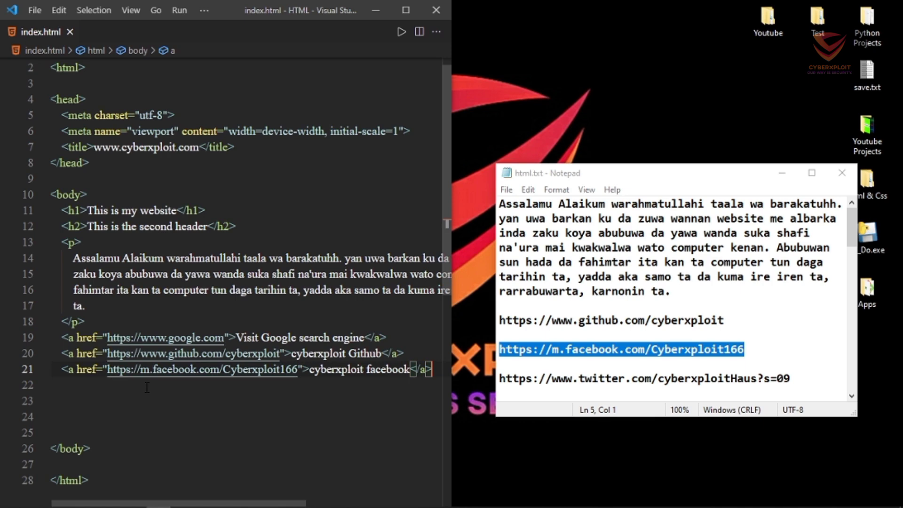
key(Return)
text(<)
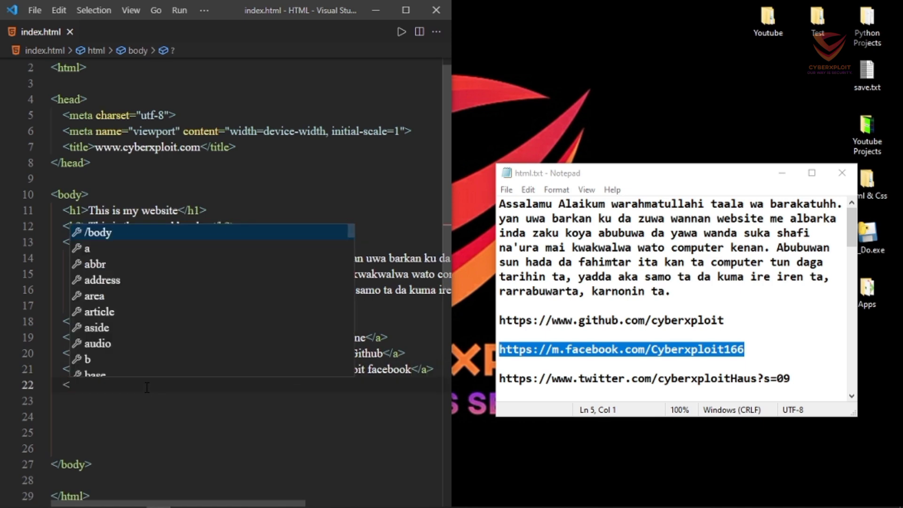
text(a h)
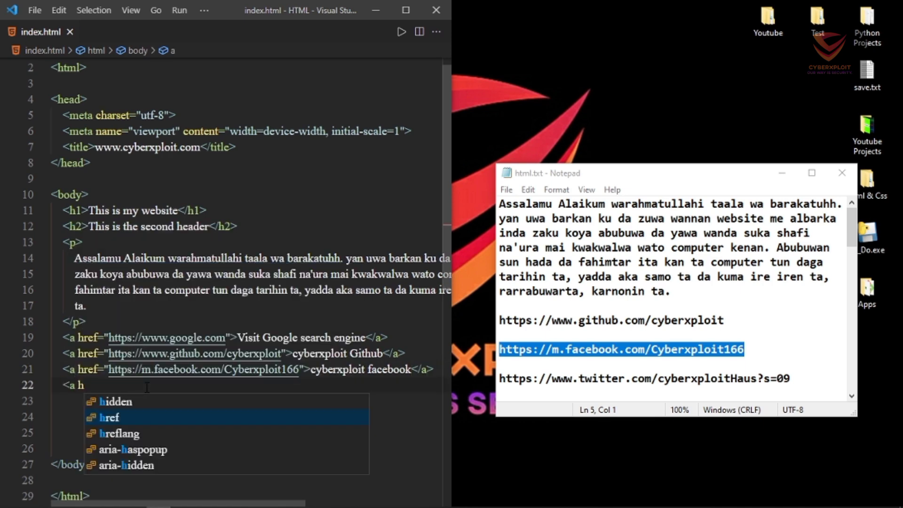
Start the href and paste the cyberxploithausa Instagram address from Notepad.
key(Return)
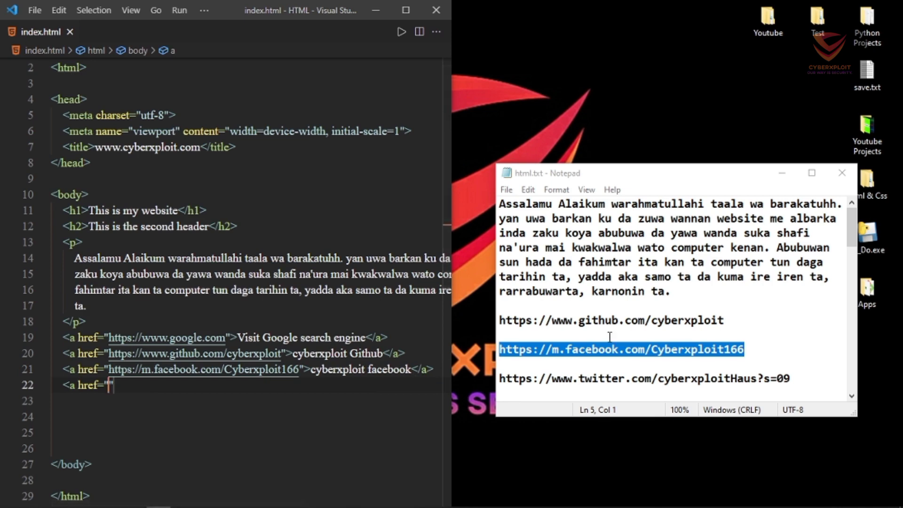
scroll(609, 336, down, 5)
scroll(611, 338, down, 3)
scroll(609, 337, up, 4)
scroll(609, 337, up, 4)
drag(850, 226, 852, 246)
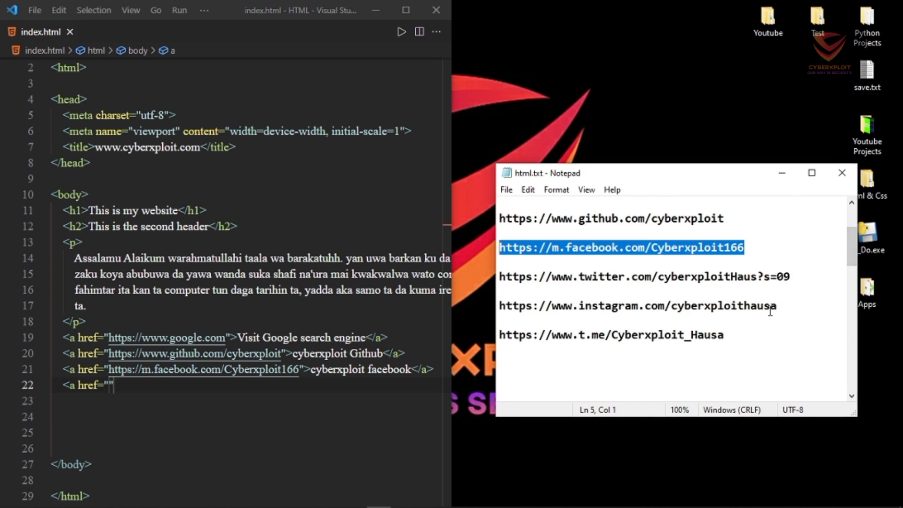
drag(778, 306, 500, 306)
key(ctrl+c)
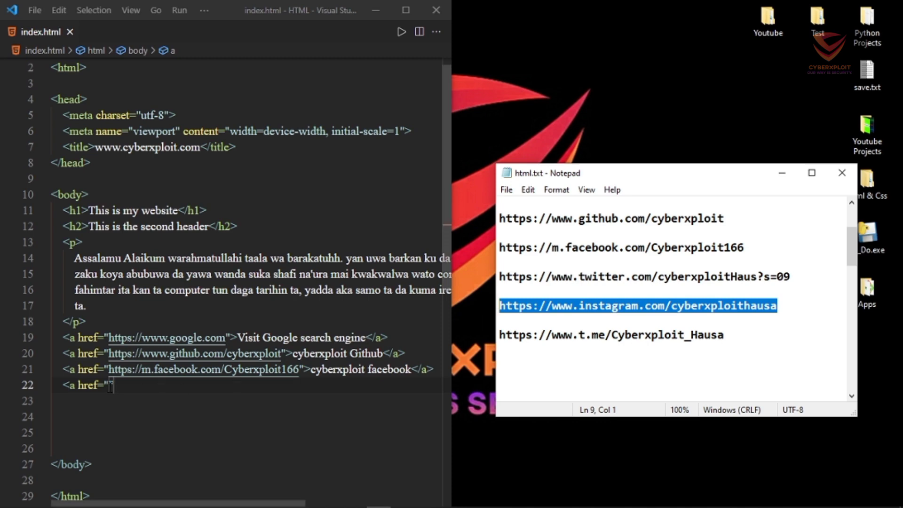
click(109, 385)
key(ctrl+v)
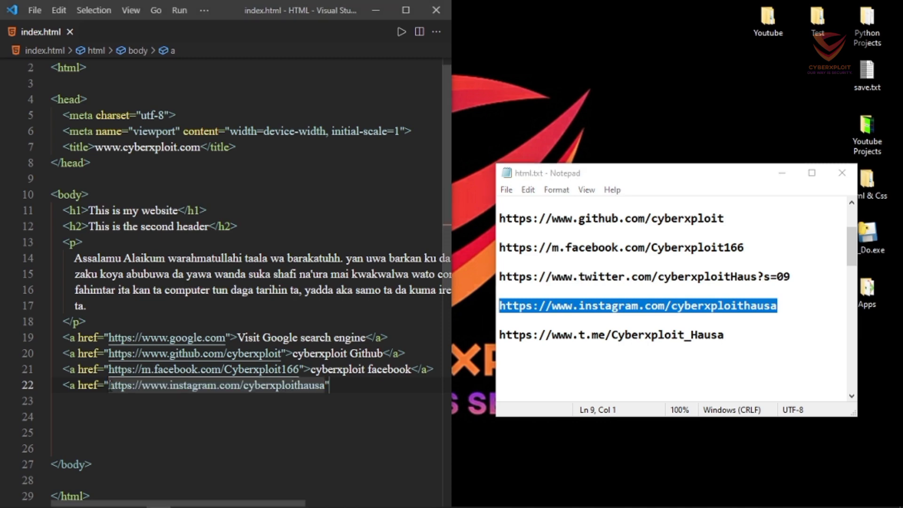
Add the link text 'cyberxploit IG' and close the Notepad list of links.
key(Right)
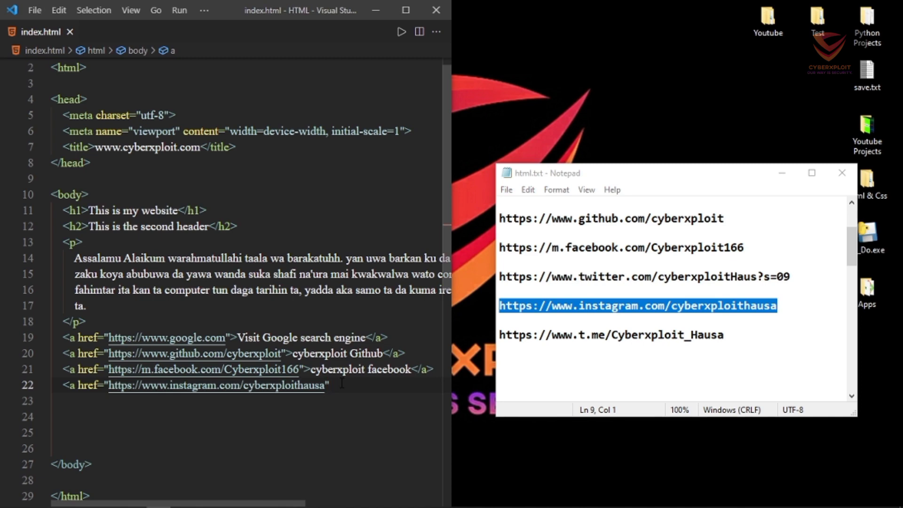
text(>cyb</a>)
key(Return)
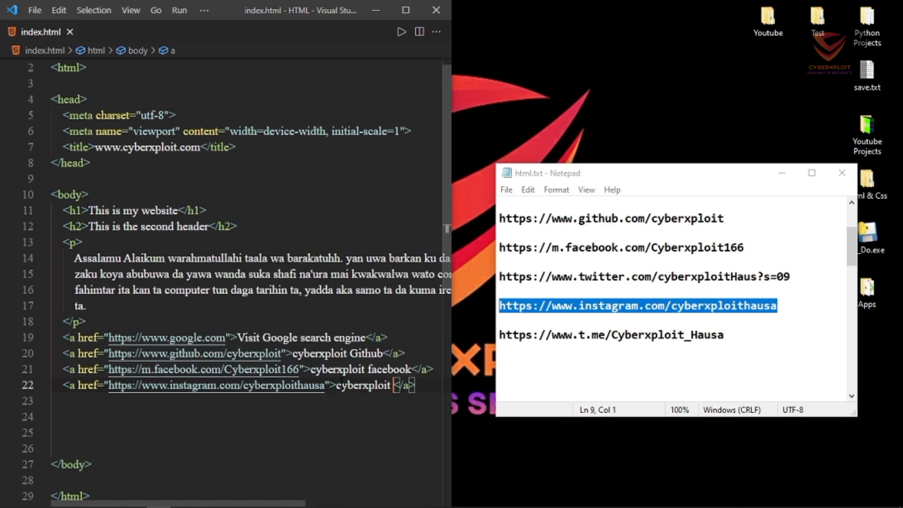
text(I)
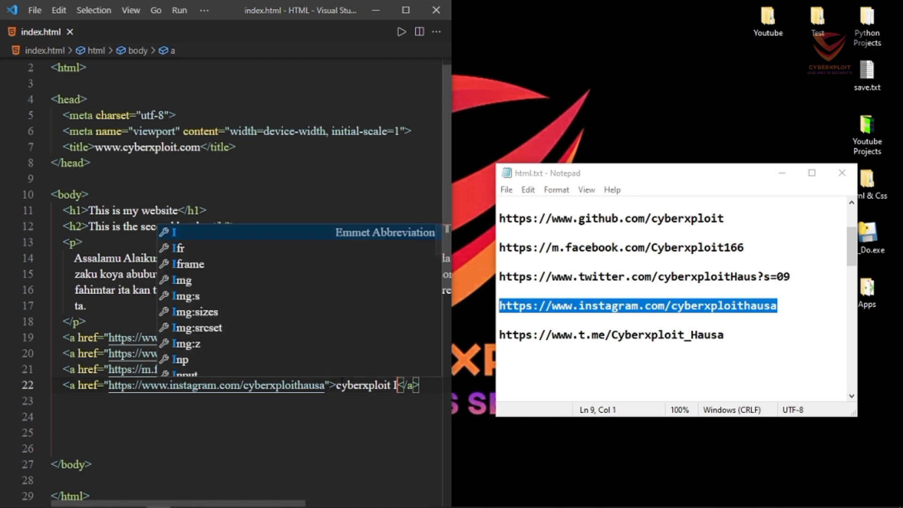
text(G)
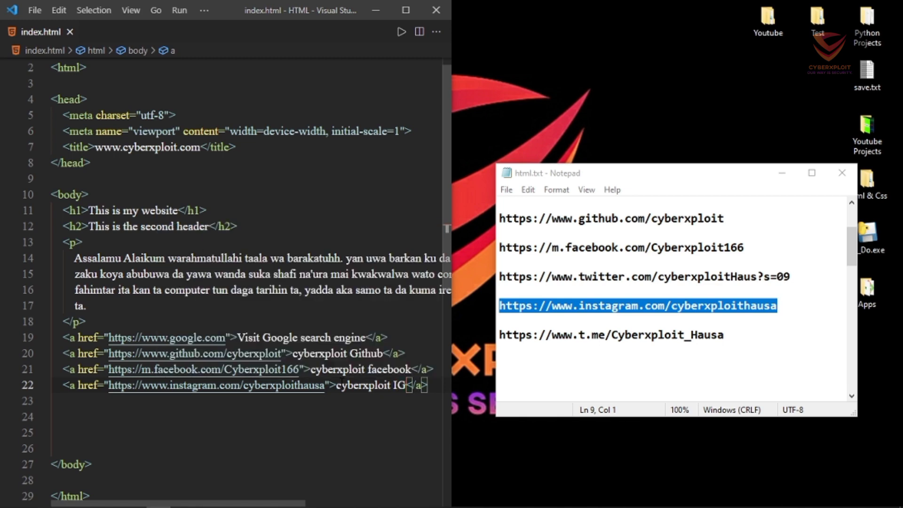
click(842, 174)
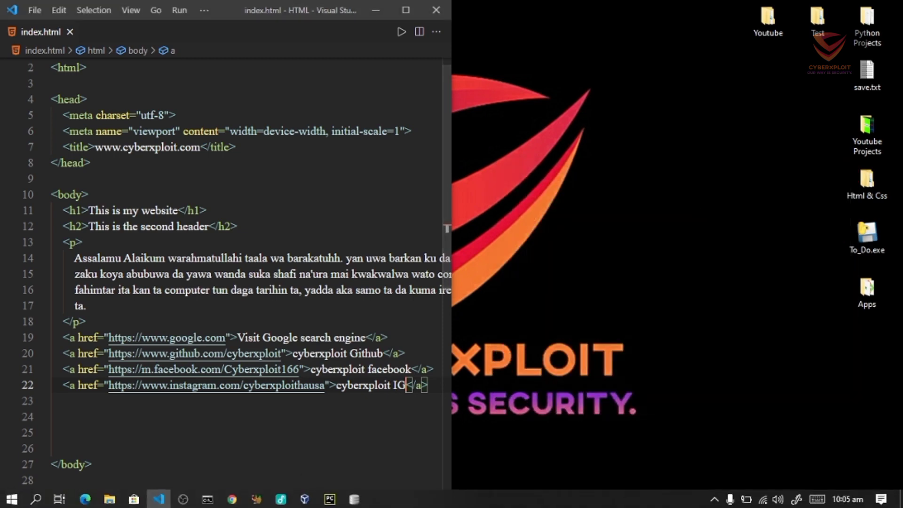
Restore Chrome and reload index.html to show the new Github, facebook and IG links.
click(231, 497)
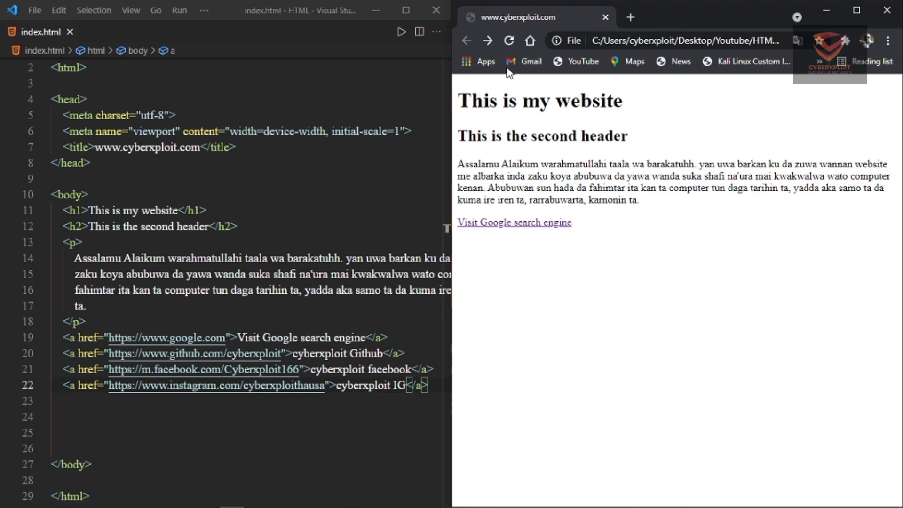
click(508, 41)
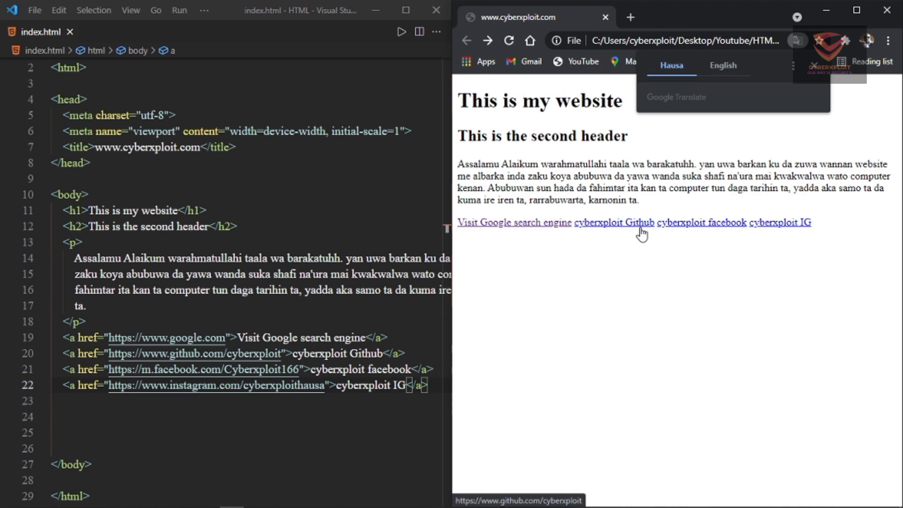
Add a <br> tag after the Google, Github, facebook and IG links on lines 19–22.
click(403, 339)
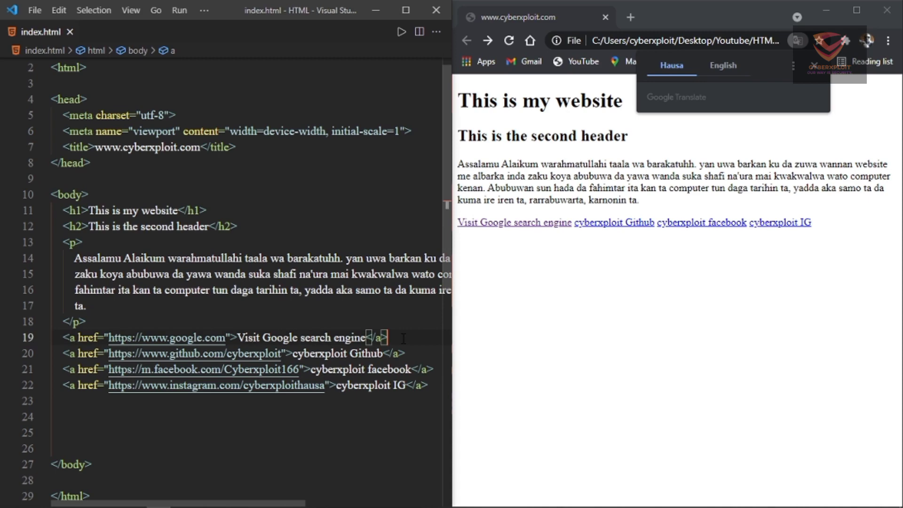
text(<br)
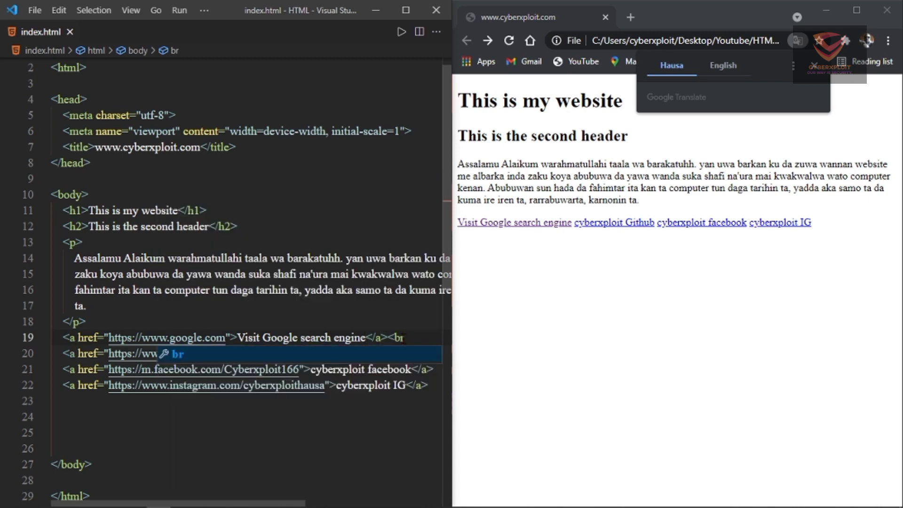
text(>)
click(413, 351)
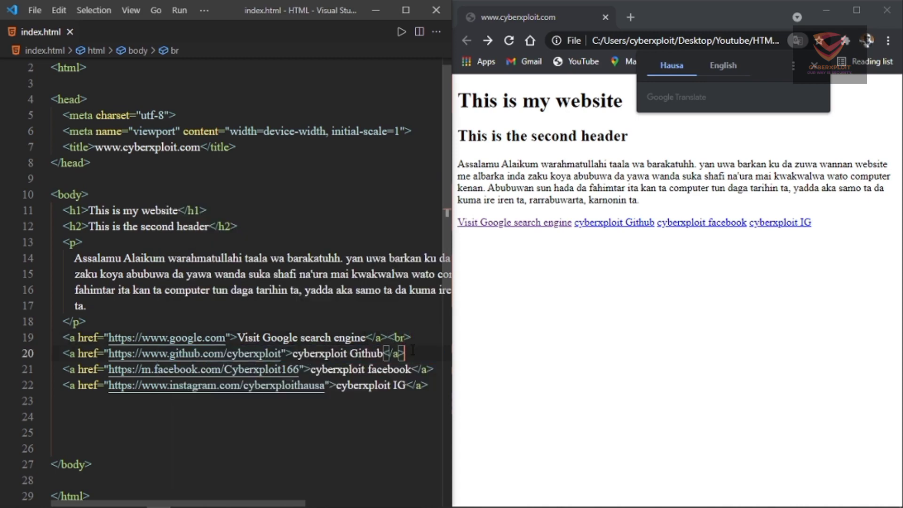
text(<br)
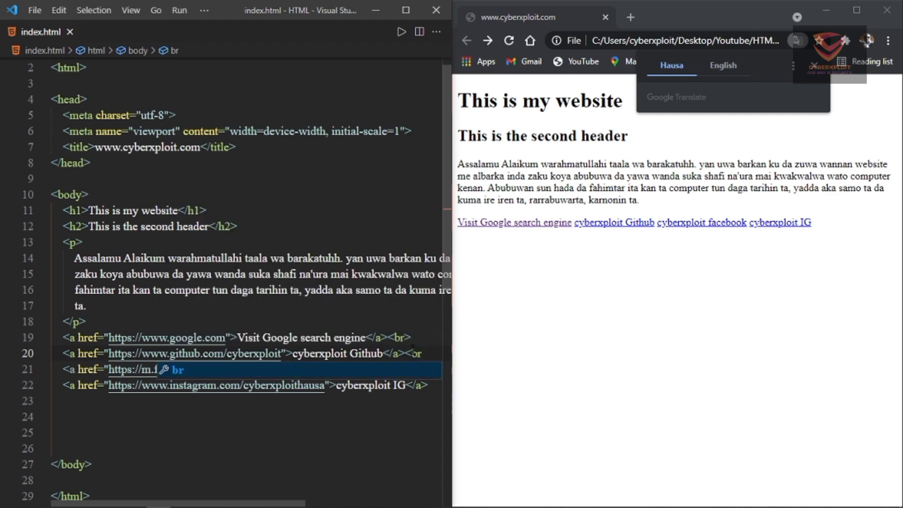
key(Escape)
text(>)
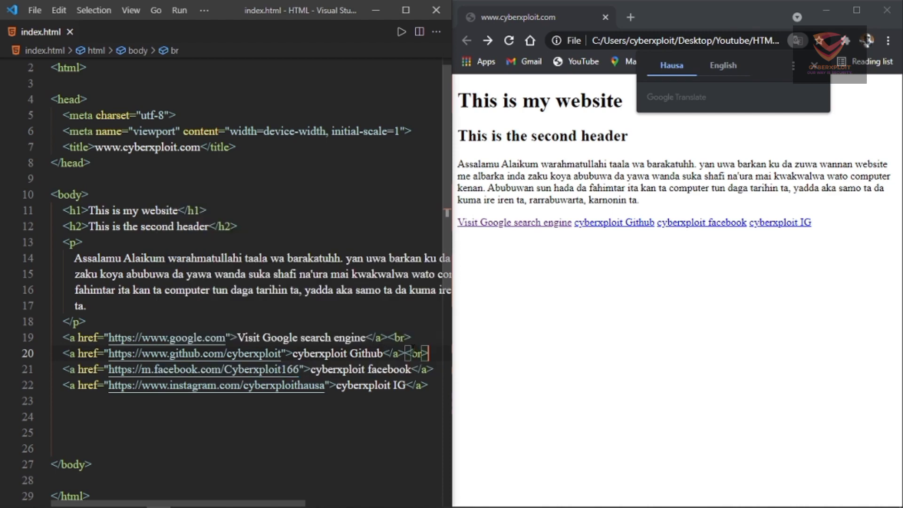
click(437, 370)
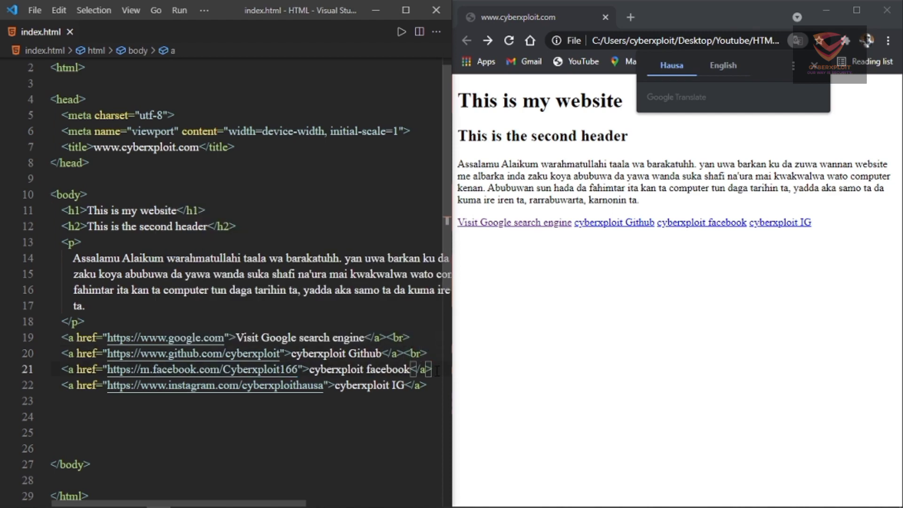
text(<br>)
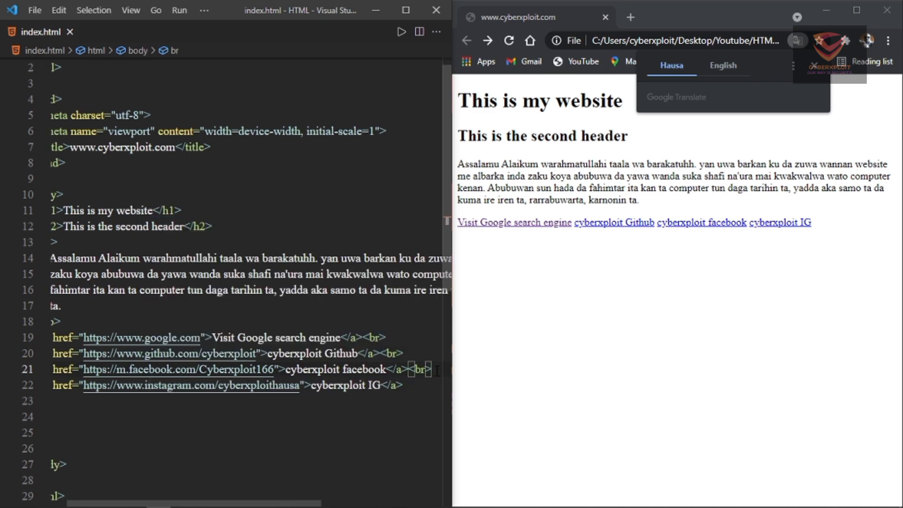
click(410, 388)
text(<)
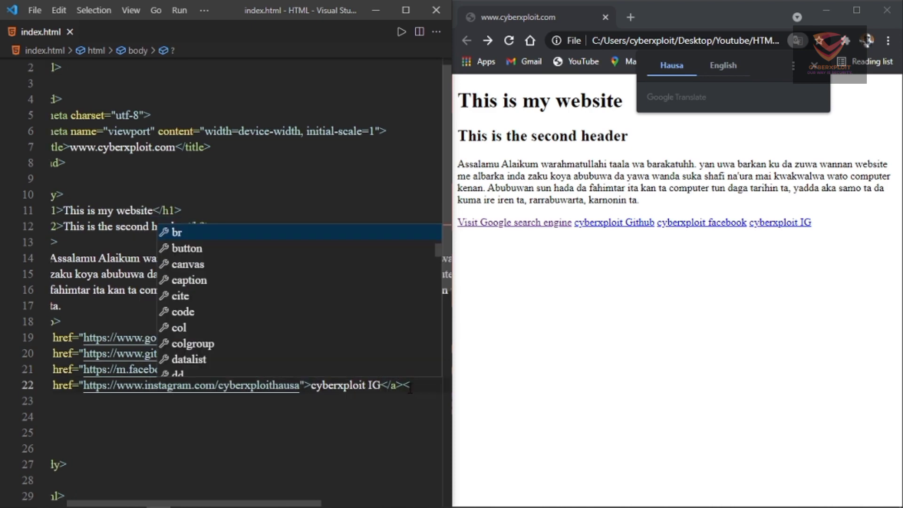
text(br>)
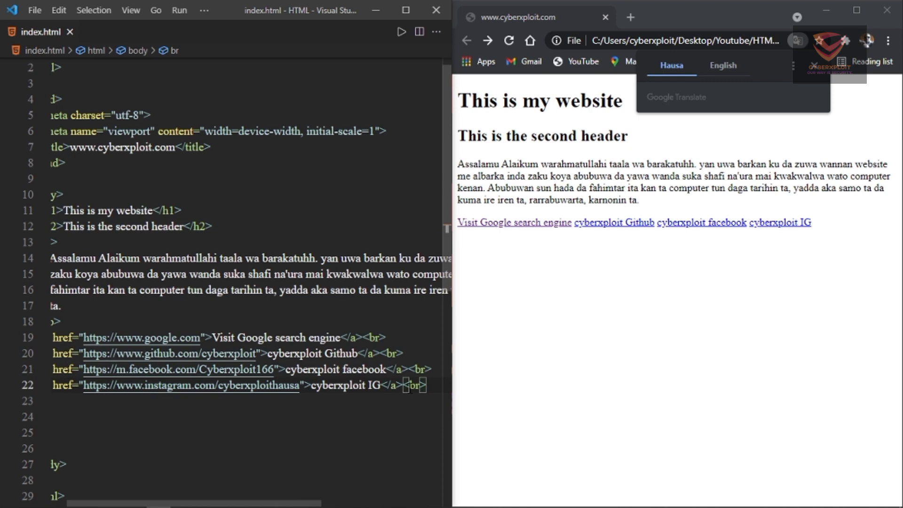
scroll(251, 282, left, 1)
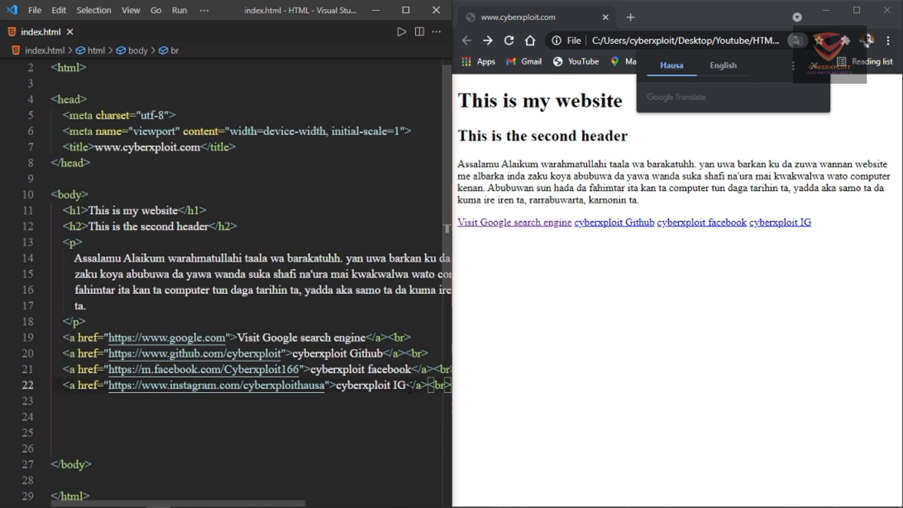
Reload to see the links stacked, follow the cyberxploit Github link and maximize Chrome.
click(510, 43)
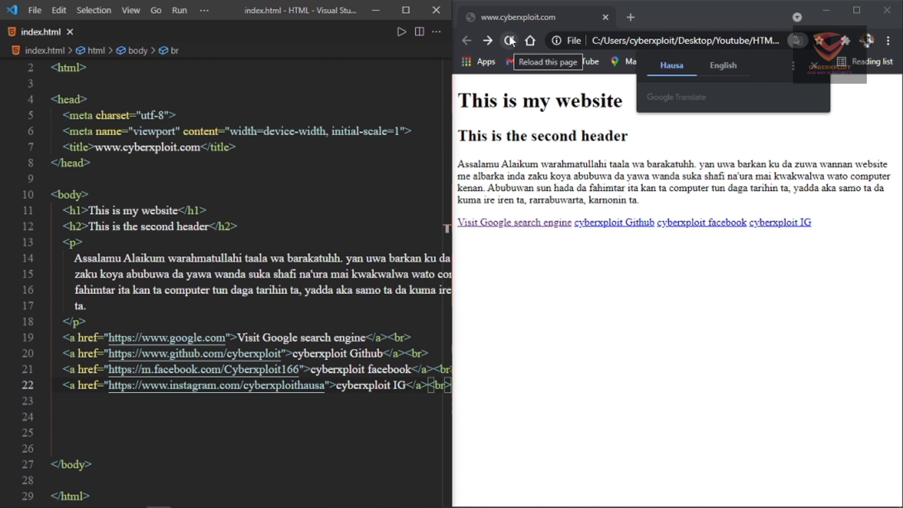
click(510, 41)
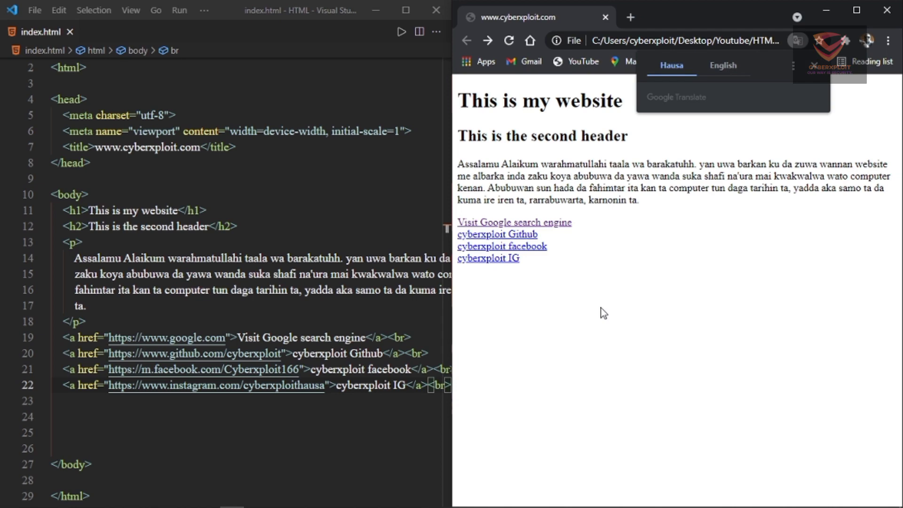
click(500, 240)
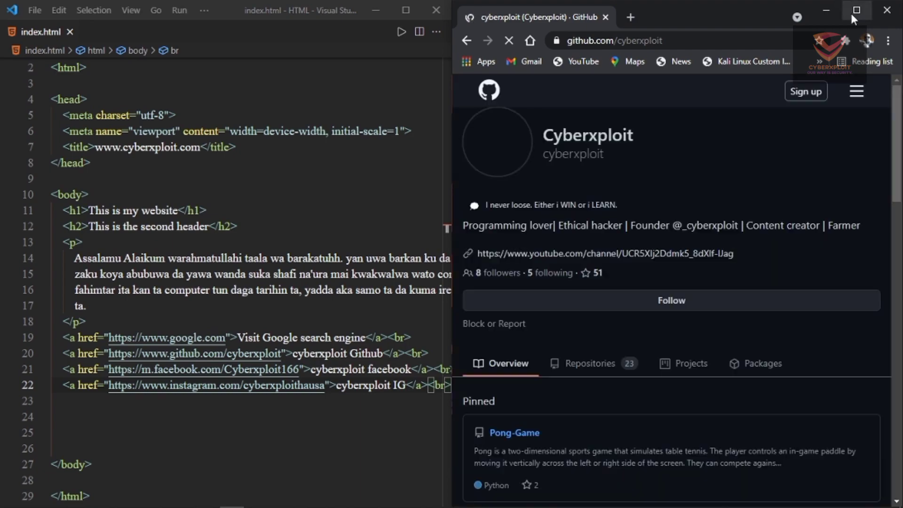
click(856, 11)
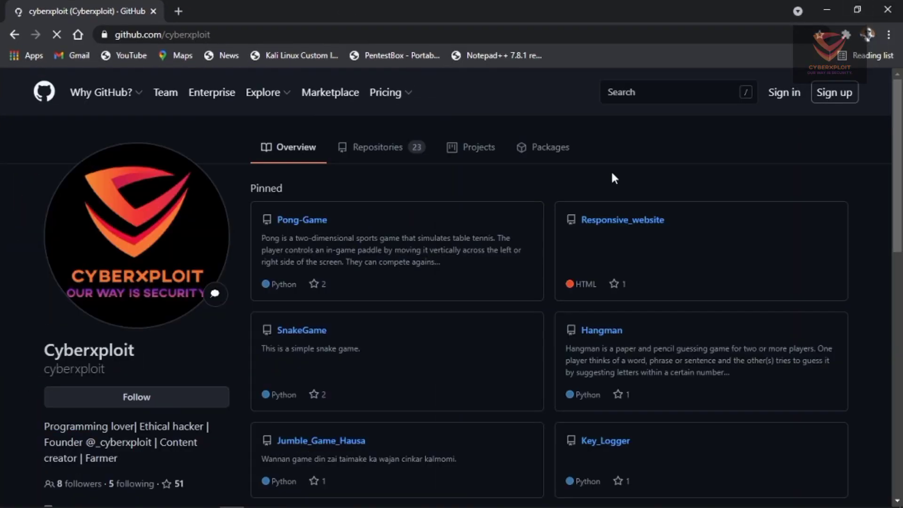
scroll(428, 286, down, 5)
scroll(429, 286, down, 2)
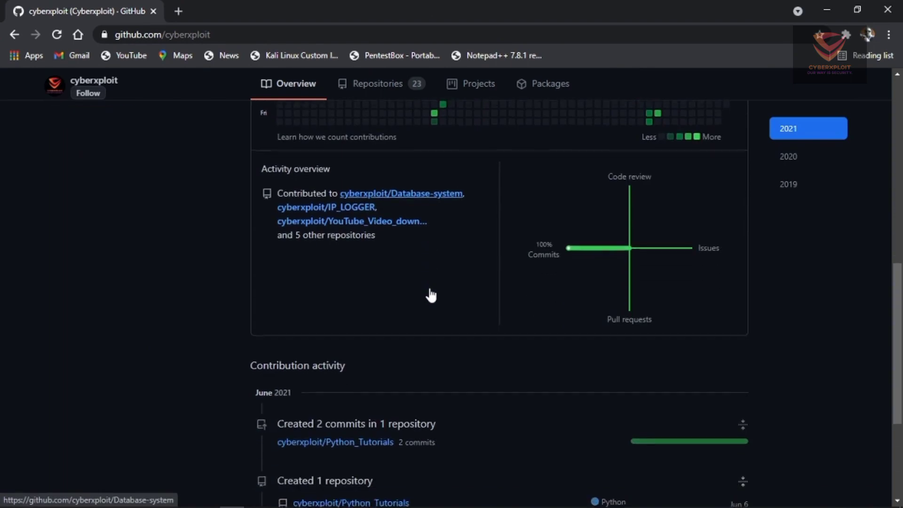
scroll(428, 294, up, 2)
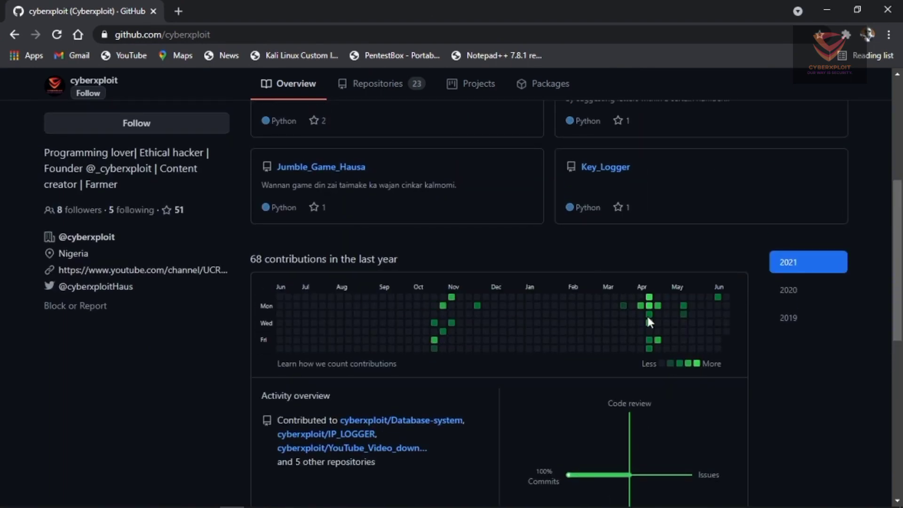
scroll(547, 339, down, 6)
scroll(547, 340, up, 3)
scroll(547, 339, up, 7)
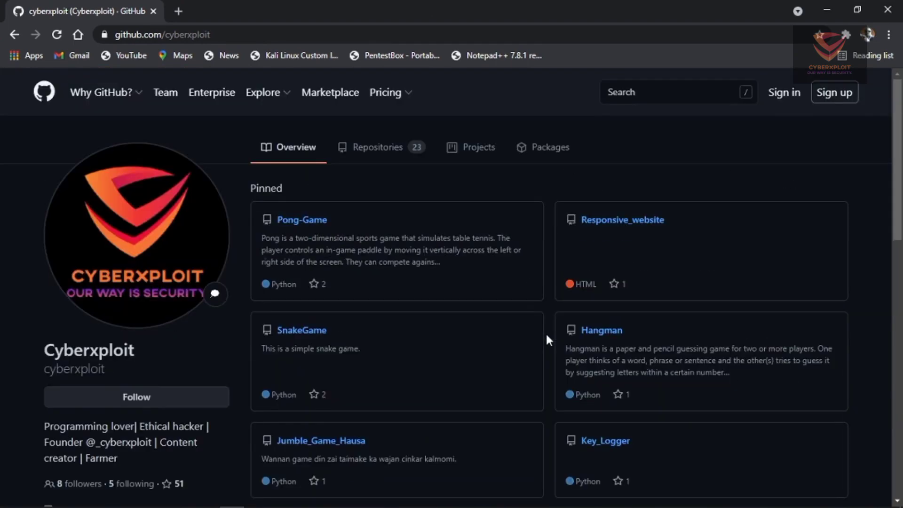
Go back to the local page and follow the cyberxploit facebook link.
click(15, 34)
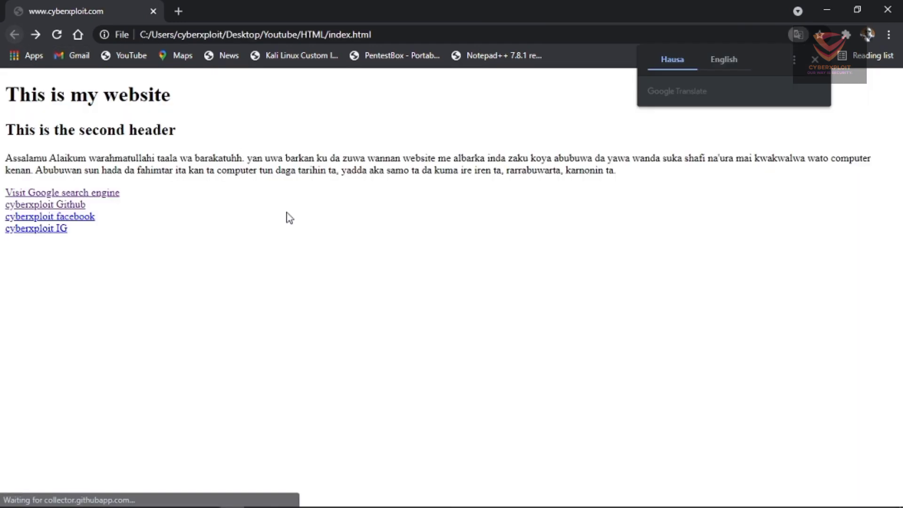
click(56, 219)
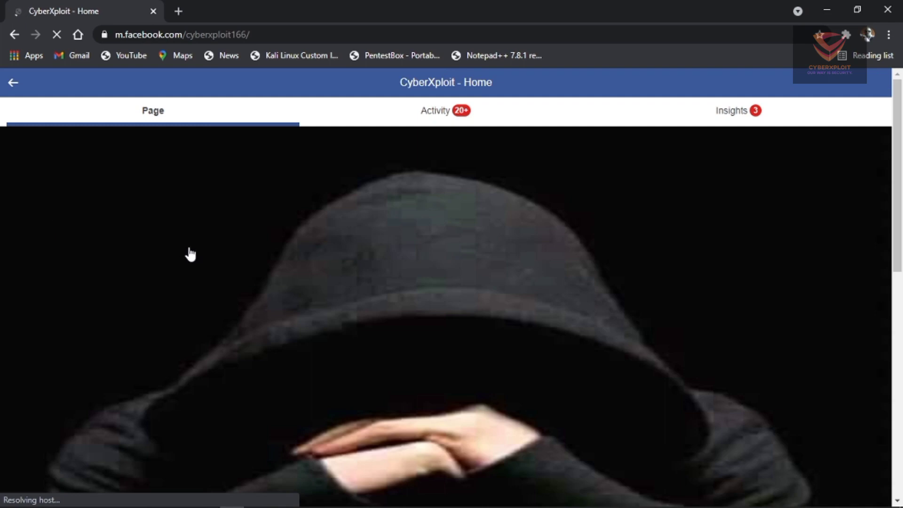
scroll(211, 296, down, 4)
scroll(212, 296, down, 1)
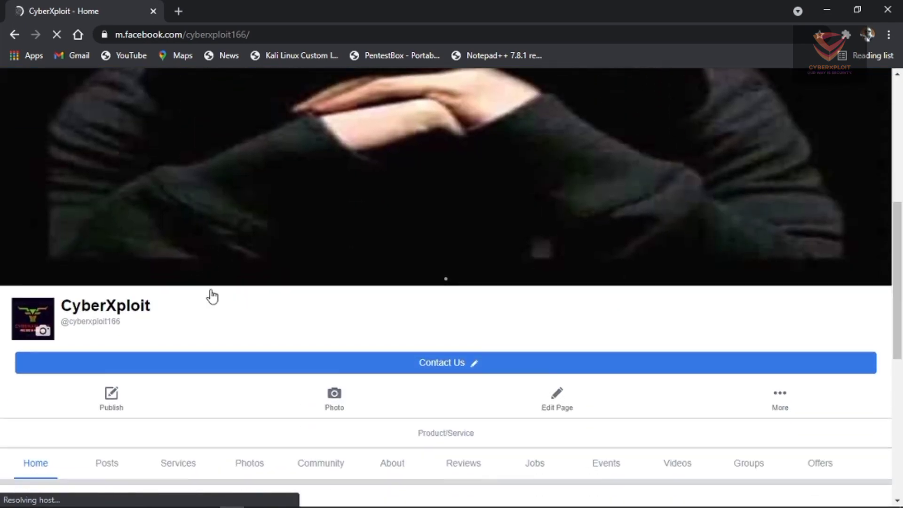
scroll(213, 296, down, 2)
scroll(212, 297, down, 2)
scroll(212, 297, down, 1)
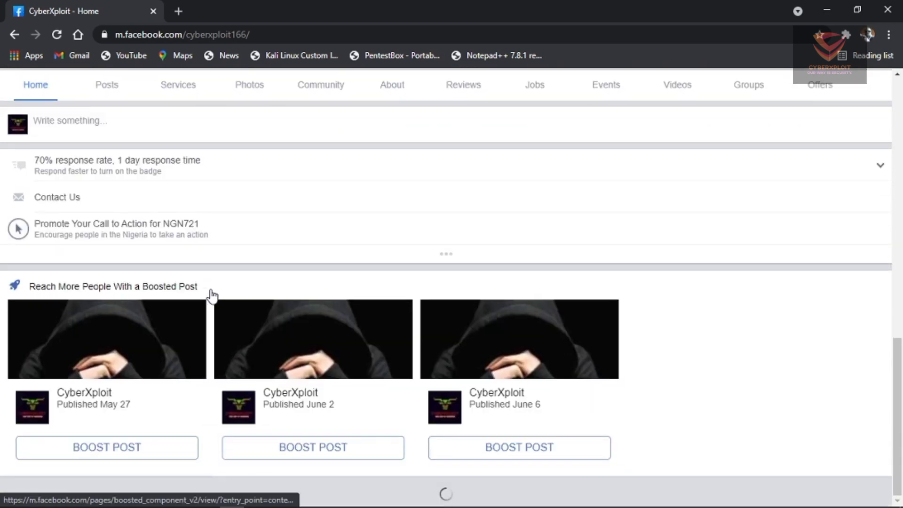
scroll(212, 297, down, 2)
scroll(212, 297, down, 1)
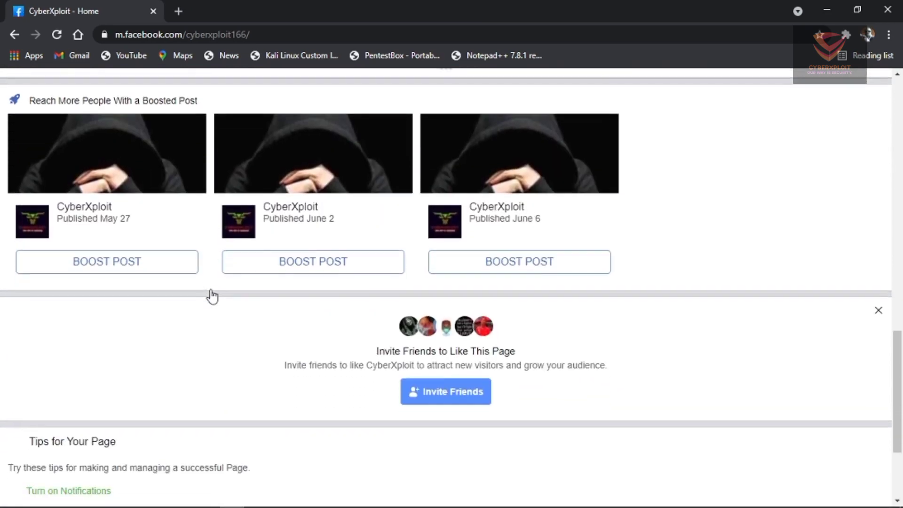
scroll(212, 296, down, 1)
scroll(212, 296, down, 1)
scroll(211, 297, down, 2)
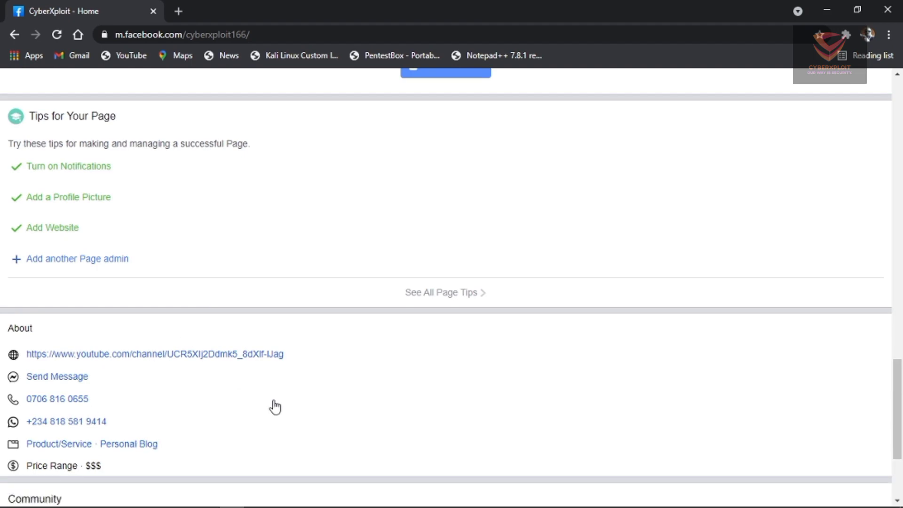
scroll(273, 407, down, 2)
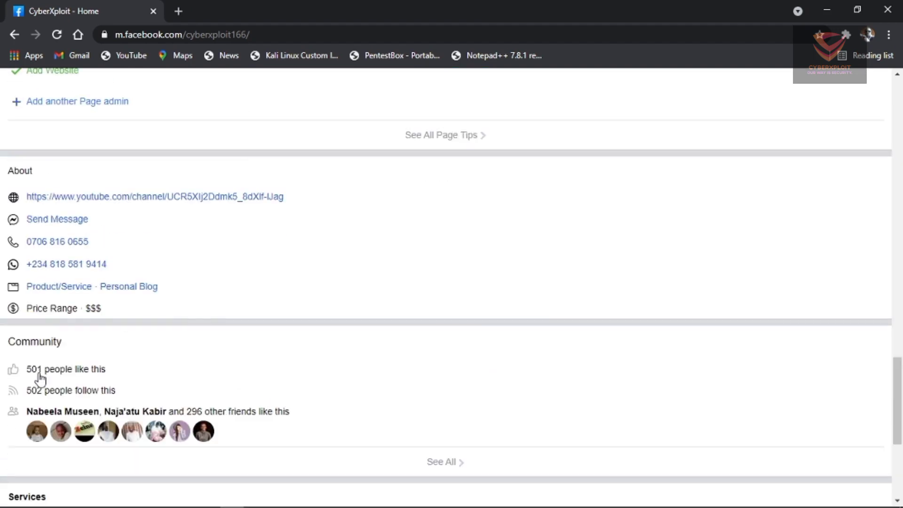
scroll(127, 384, down, 3)
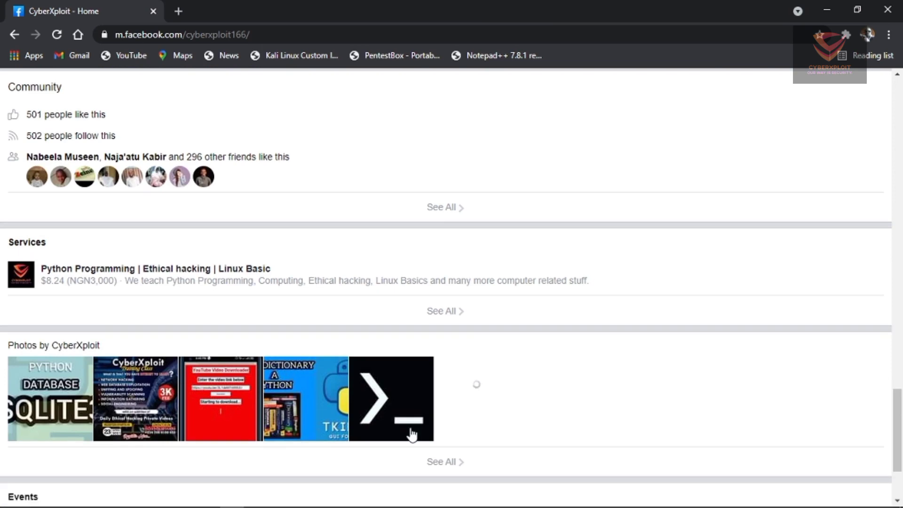
scroll(491, 363, down, 2)
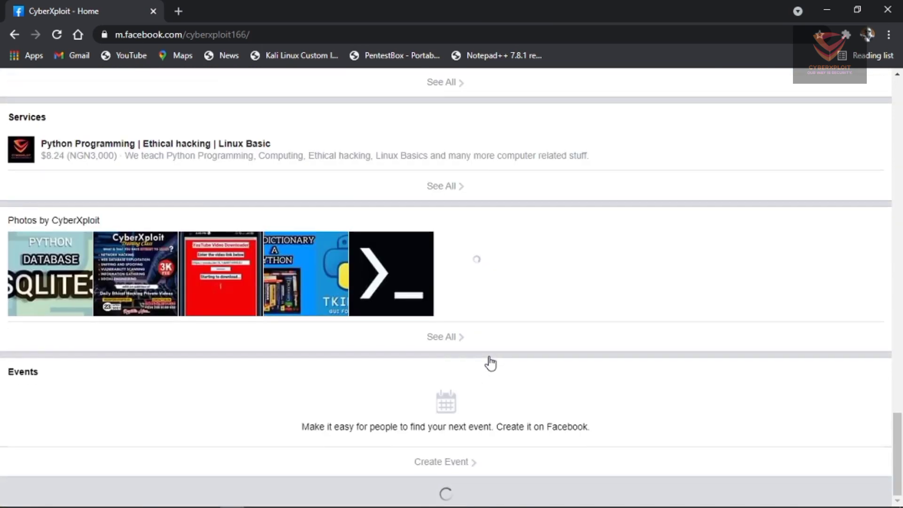
scroll(490, 363, down, 1)
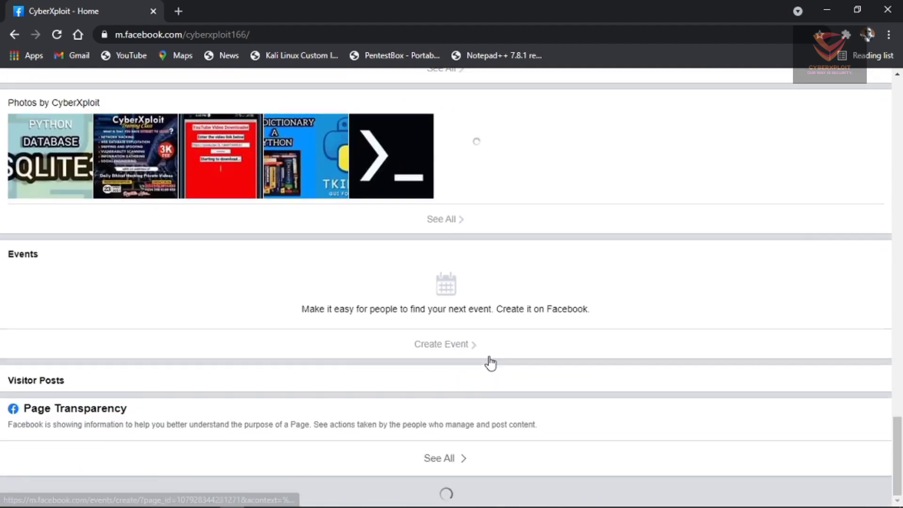
scroll(490, 363, up, 3)
scroll(490, 363, up, 10)
scroll(490, 362, up, 5)
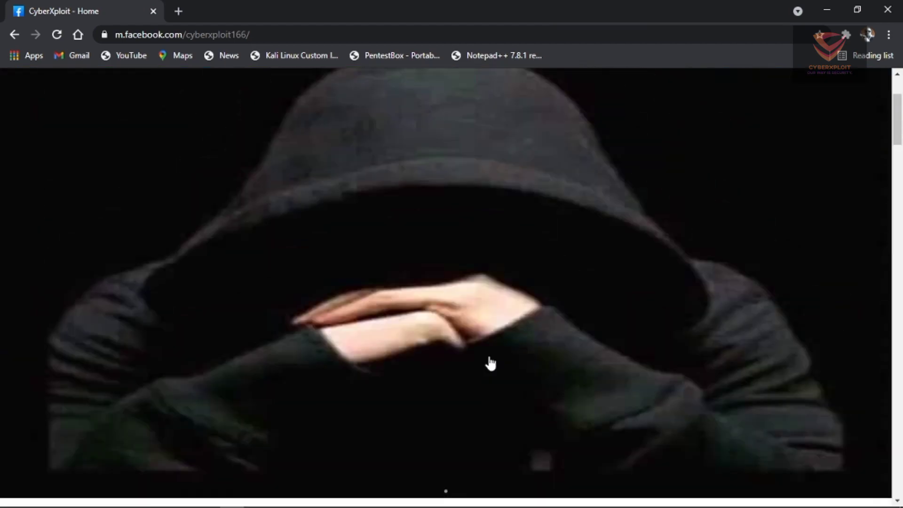
scroll(490, 362, down, 5)
scroll(491, 364, down, 5)
scroll(491, 363, down, 5)
scroll(491, 363, down, 1)
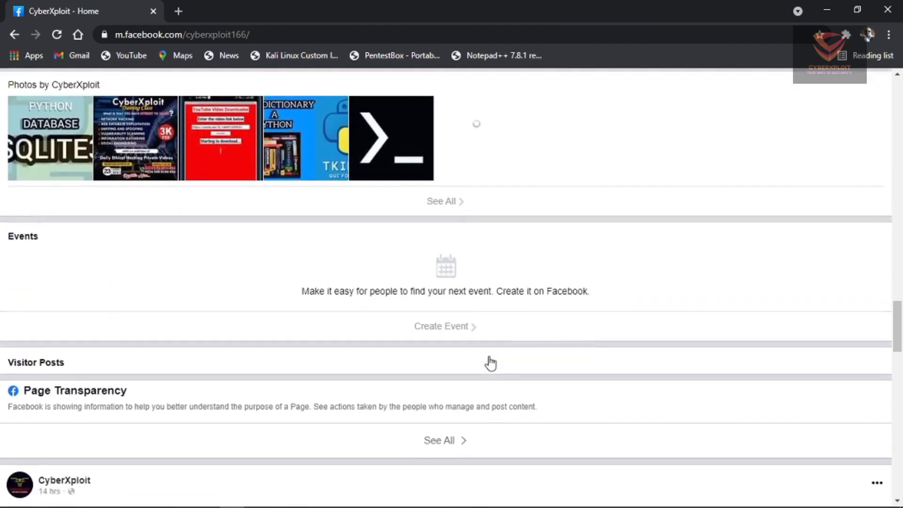
scroll(491, 363, down, 5)
scroll(491, 363, up, 1)
scroll(491, 364, up, 6)
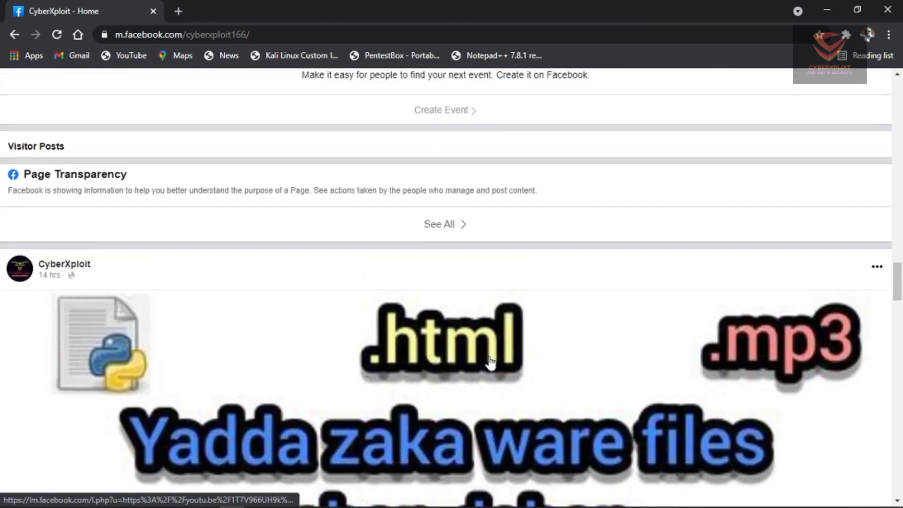
scroll(490, 365, up, 2)
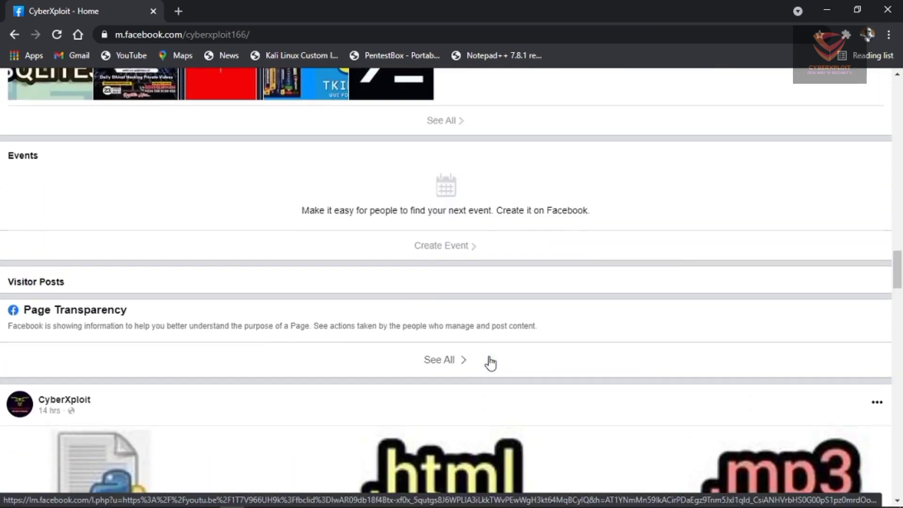
Follow the IG link, continue as the saved account, skip notifications and view the profile.
click(12, 35)
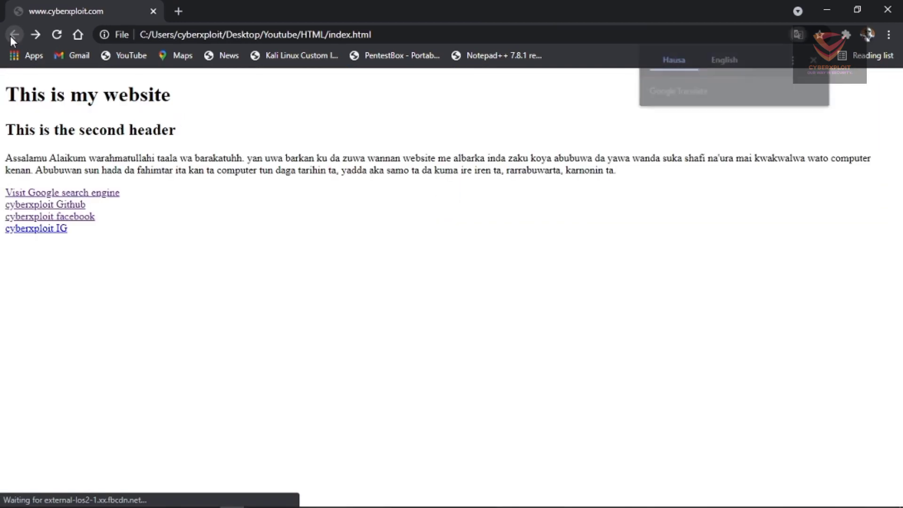
click(38, 231)
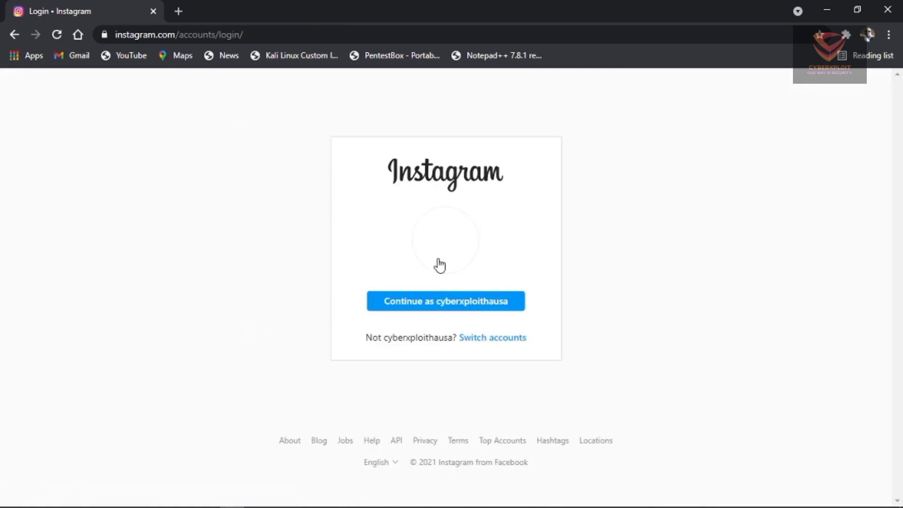
click(446, 310)
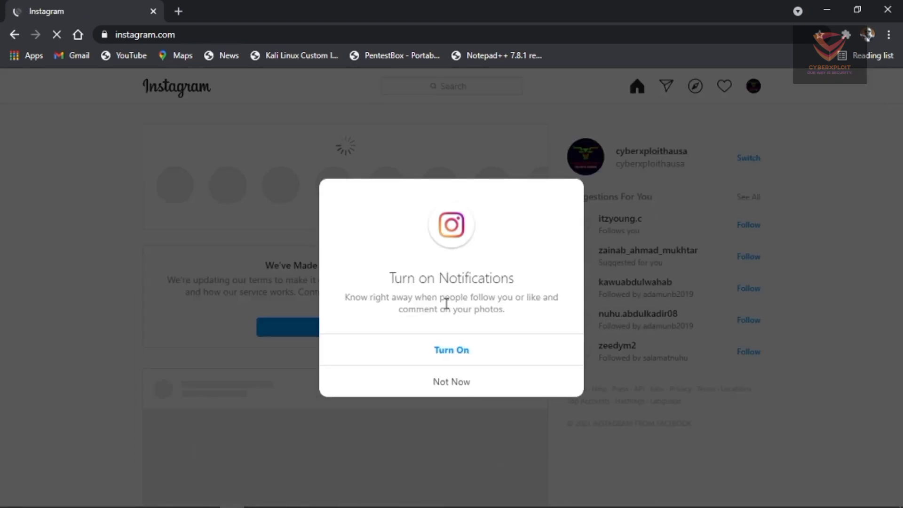
click(451, 382)
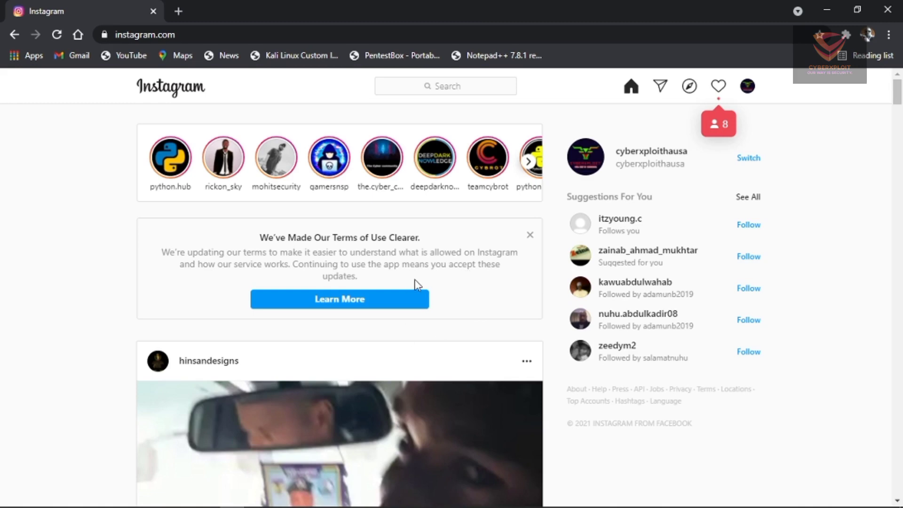
scroll(415, 284, down, 5)
scroll(416, 285, up, 4)
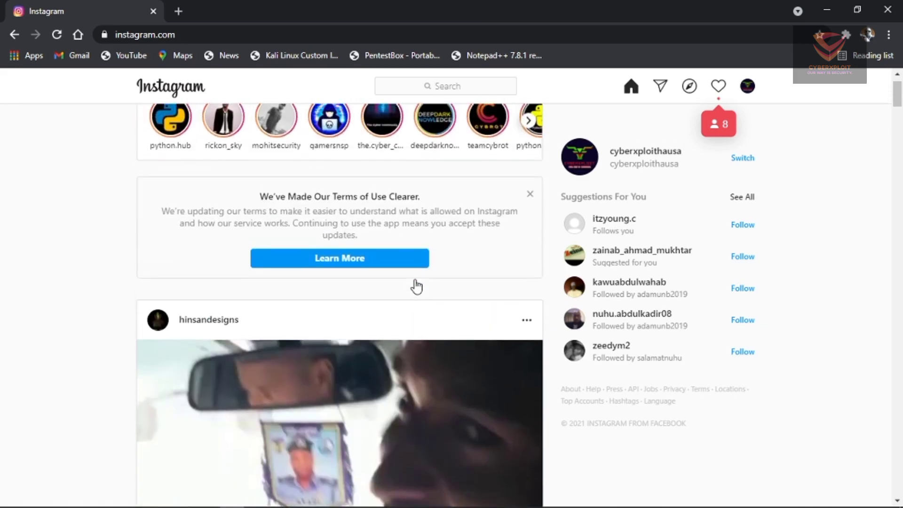
scroll(415, 285, up, 1)
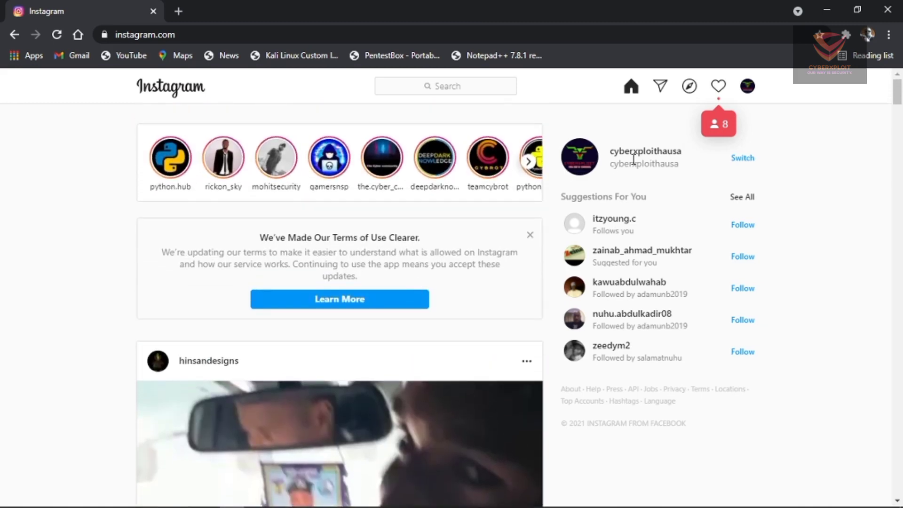
click(749, 92)
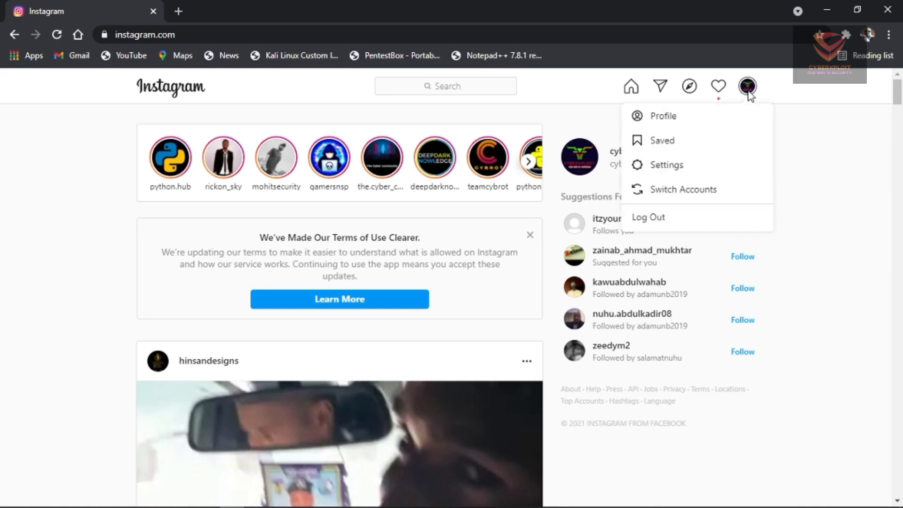
click(675, 114)
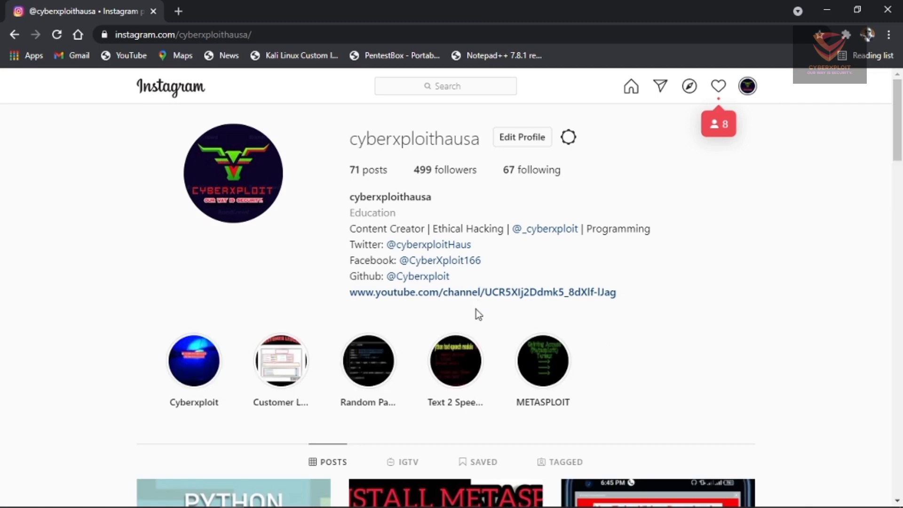
scroll(476, 308, down, 3)
scroll(476, 309, down, 1)
scroll(476, 309, down, 3)
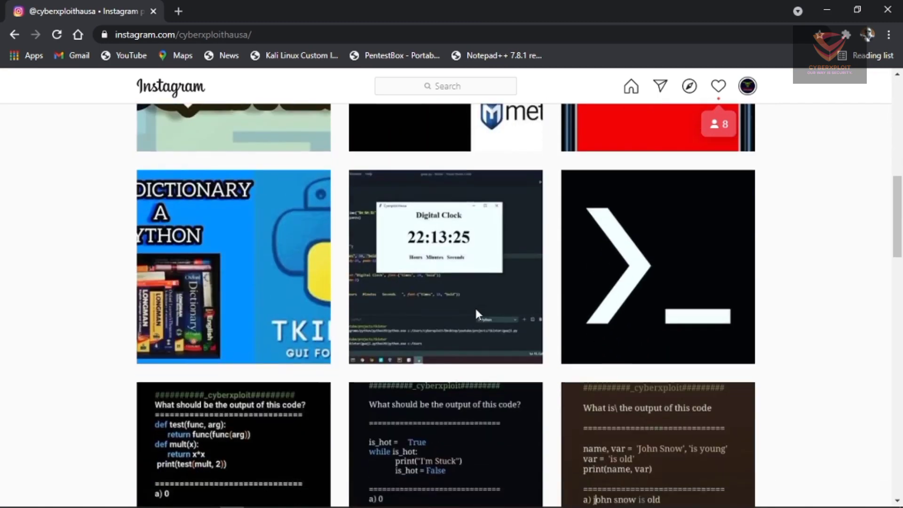
scroll(475, 308, down, 2)
scroll(475, 309, down, 2)
scroll(474, 309, down, 3)
scroll(475, 309, down, 3)
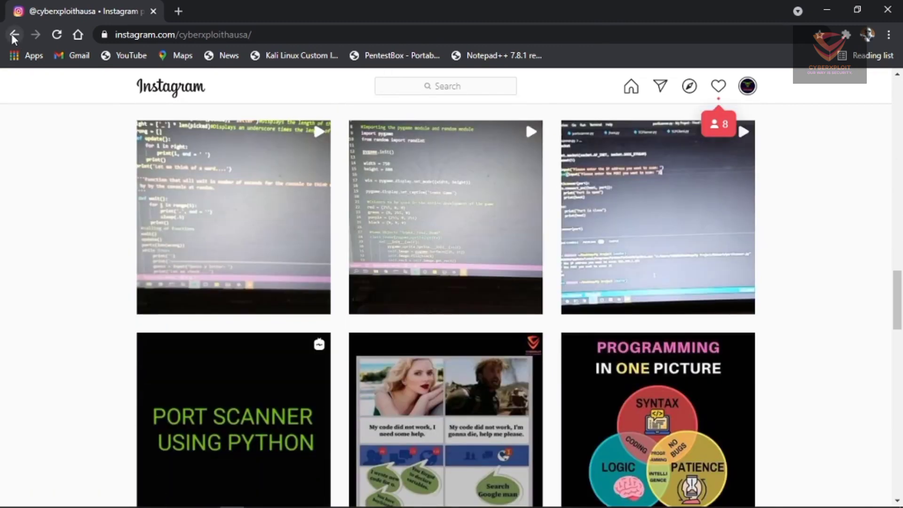
Snap Chrome to the right half and go back to the local index.html page.
key(super+Right)
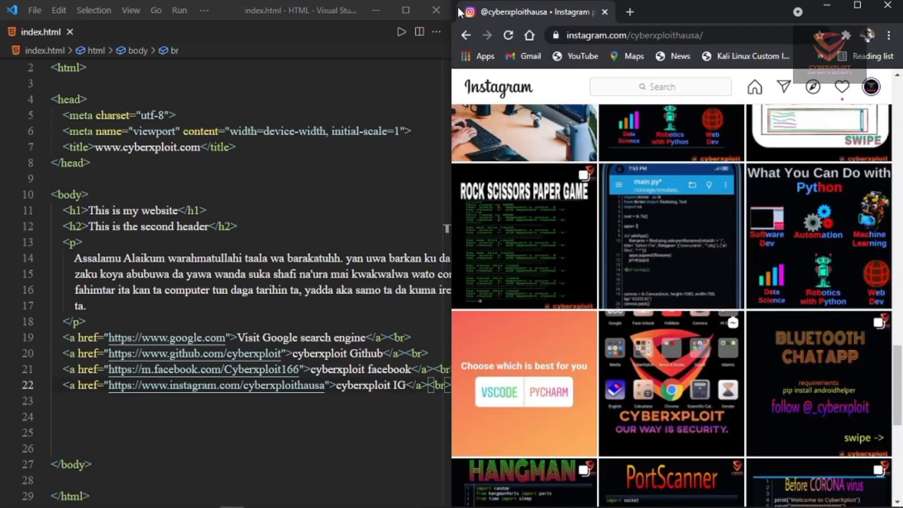
click(467, 35)
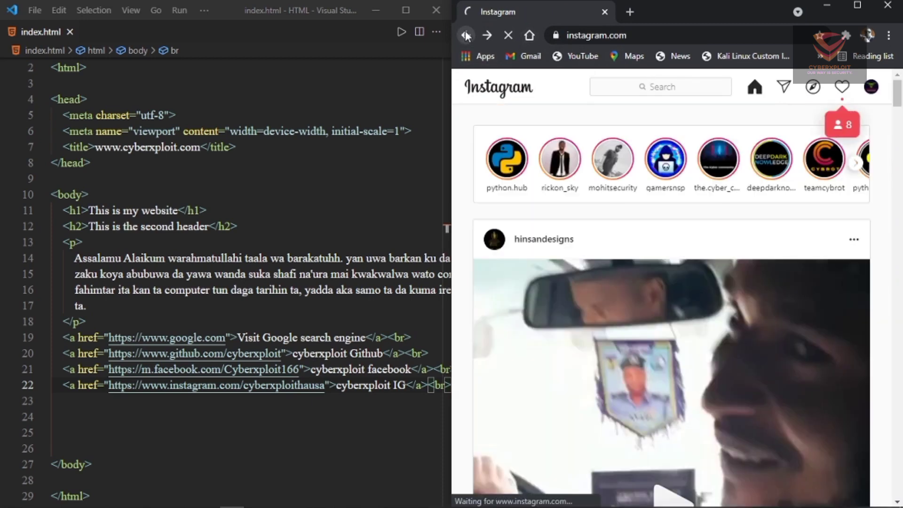
click(466, 36)
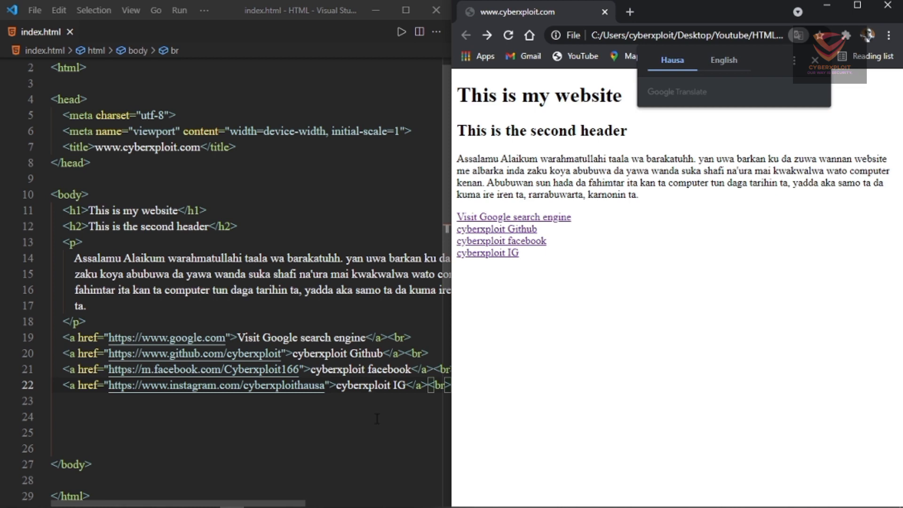
scroll(377, 418, down, 1)
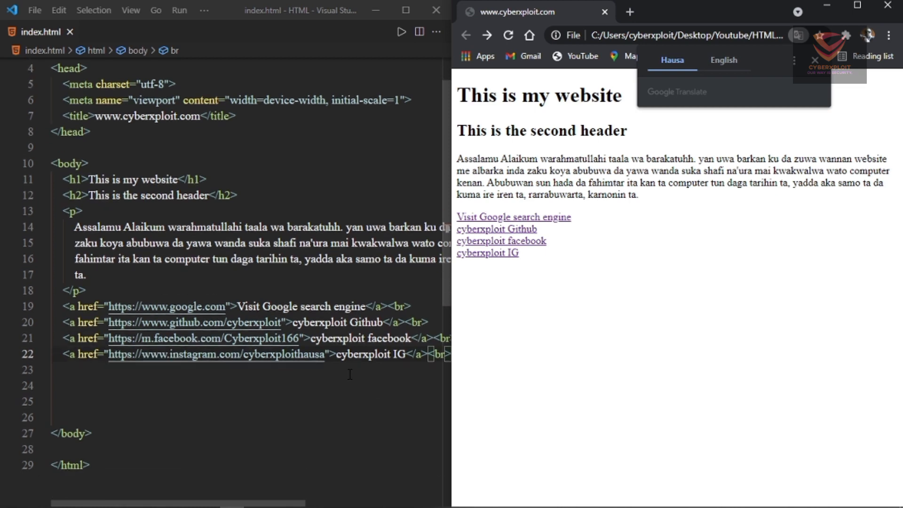
Add <img src=""> on a new line 23 below the Instagram link.
click(349, 374)
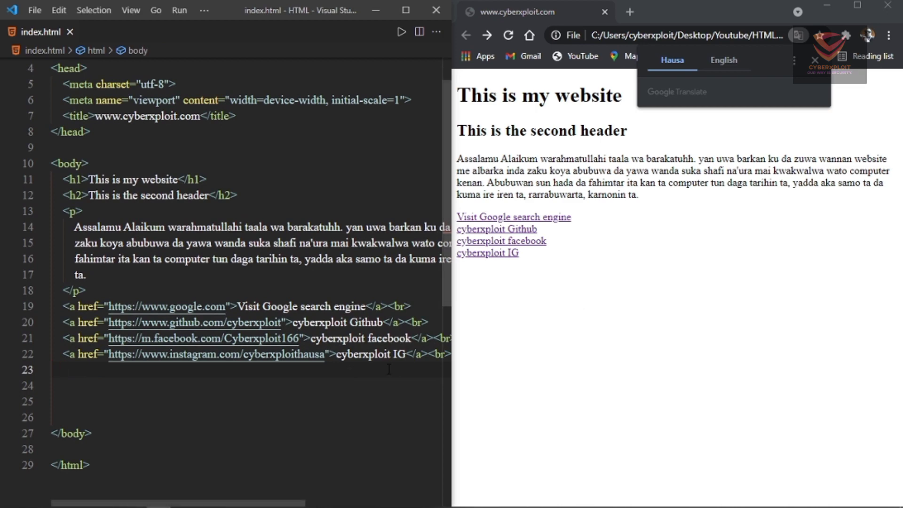
text(<)
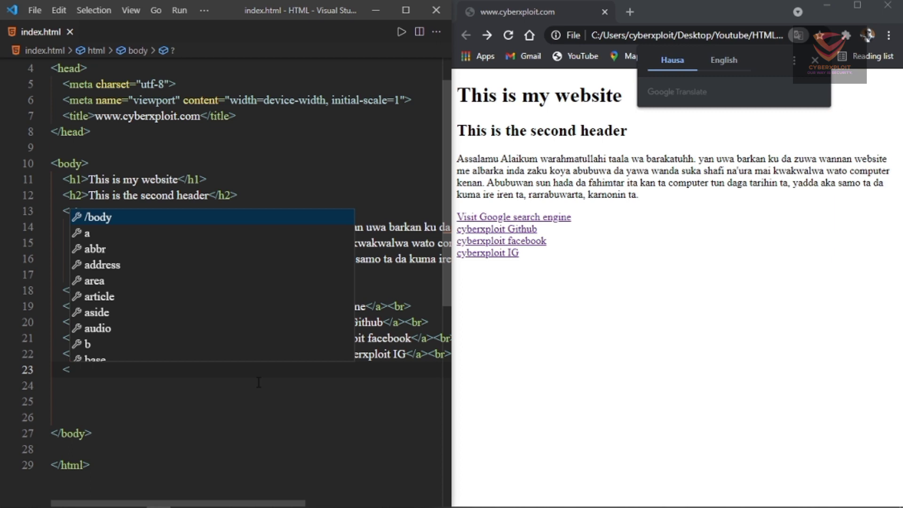
text(im)
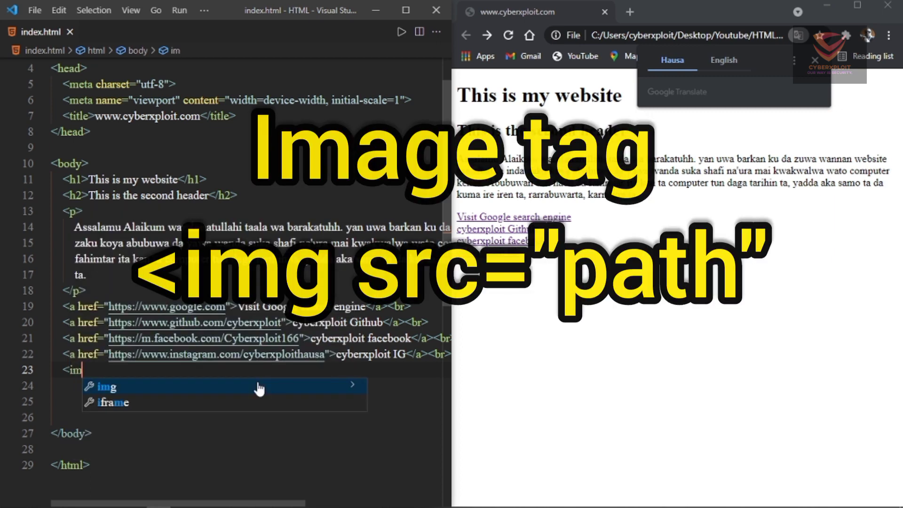
text(g)
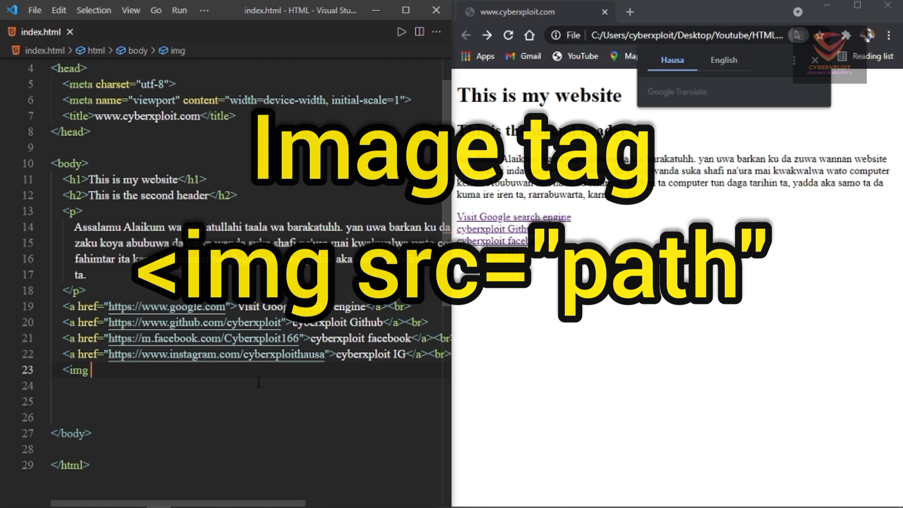
text(sr)
key(Return)
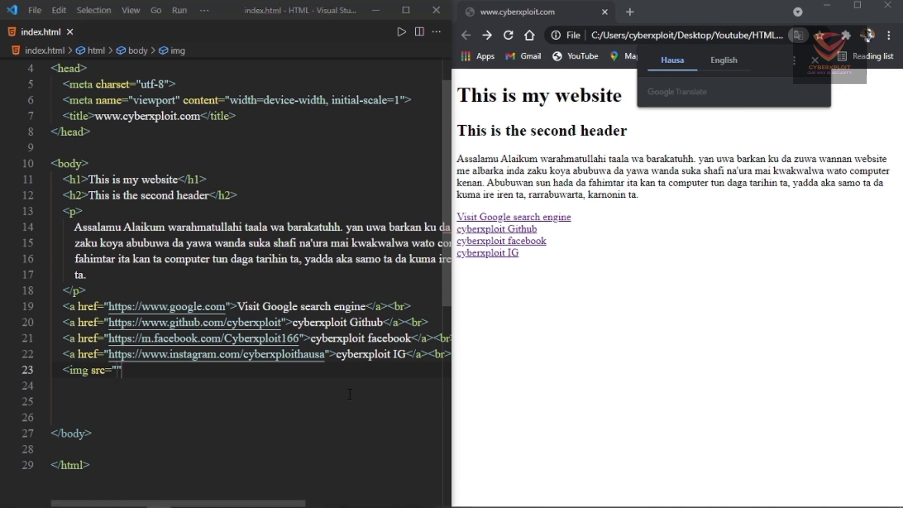
Browse File Explorer into C:, Users, Desktop, Youtube, HTML, images and reveal the folder's full path.
key(super+e)
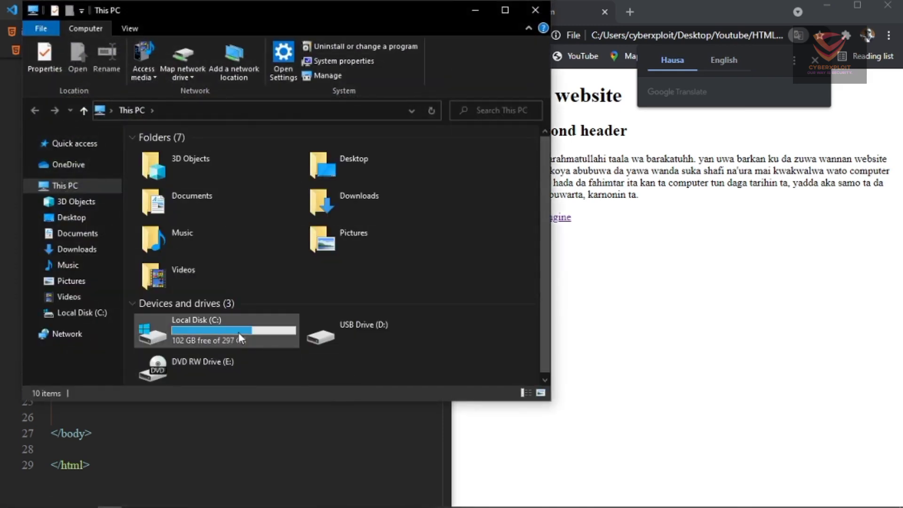
double_click(217, 330)
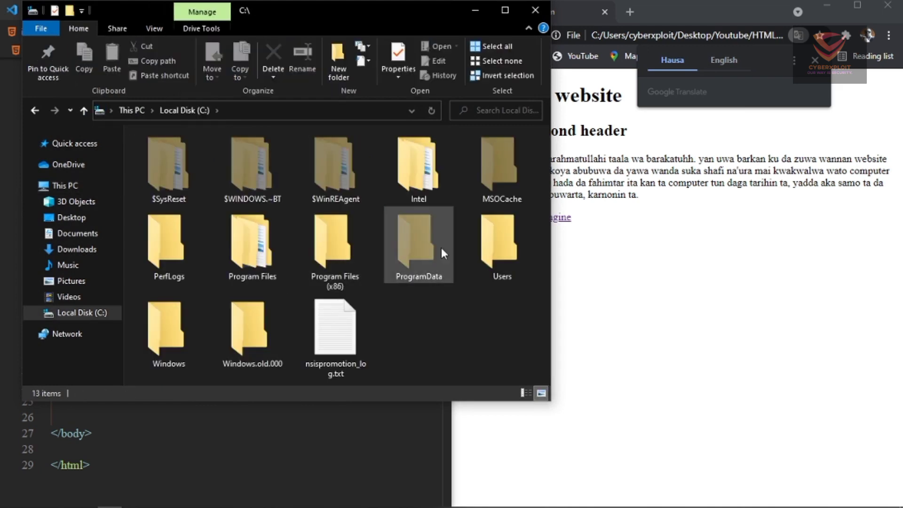
double_click(492, 248)
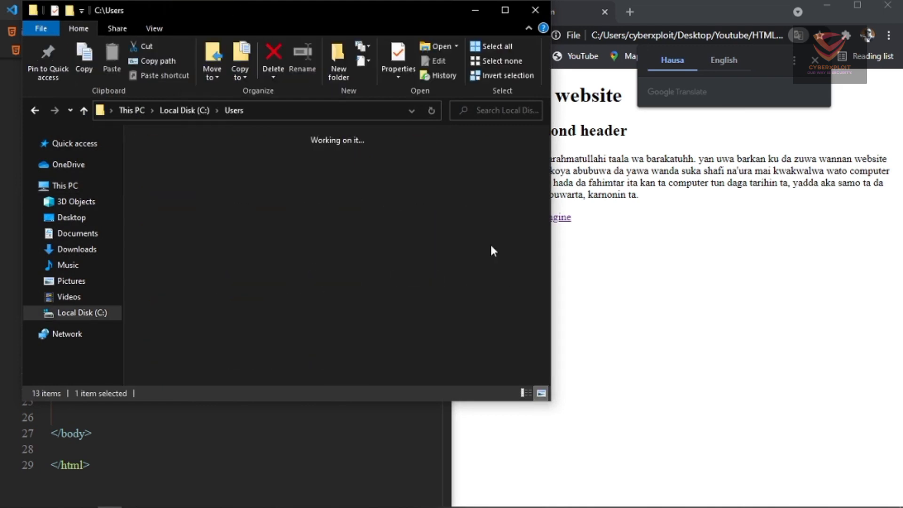
click(180, 191)
double_click(176, 186)
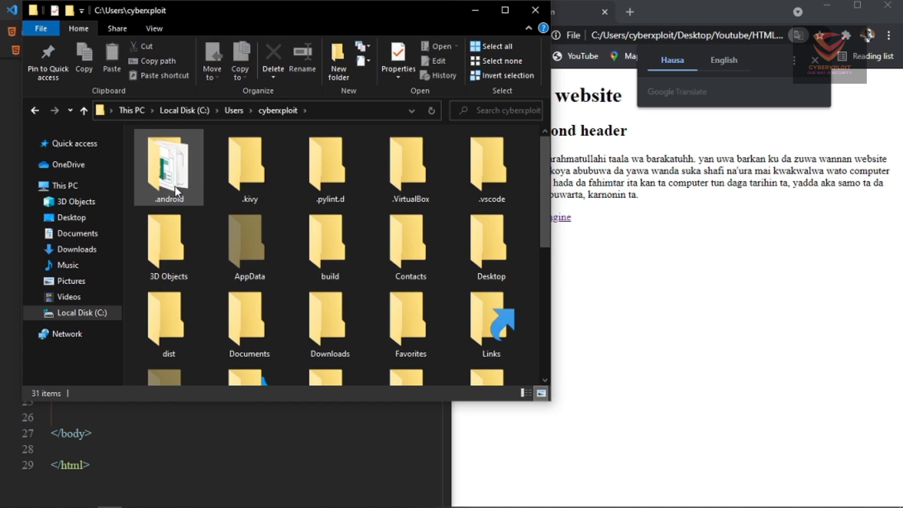
double_click(489, 240)
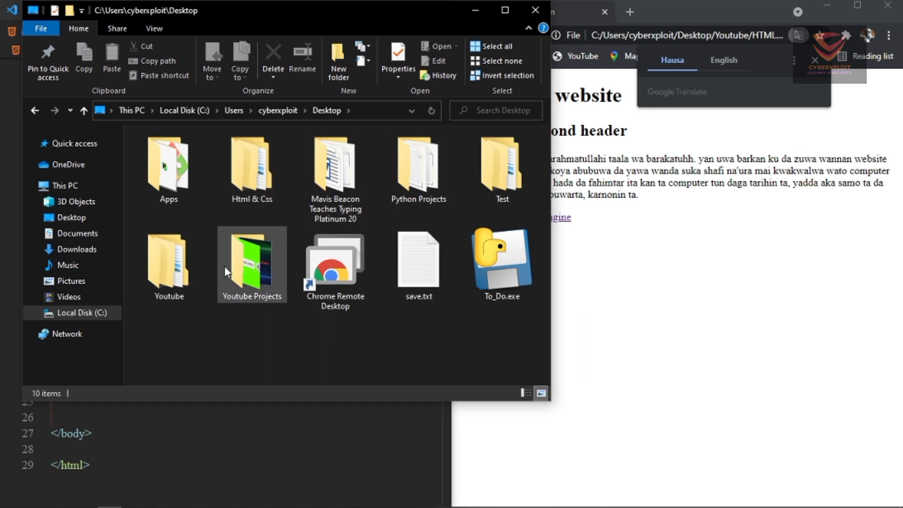
double_click(172, 277)
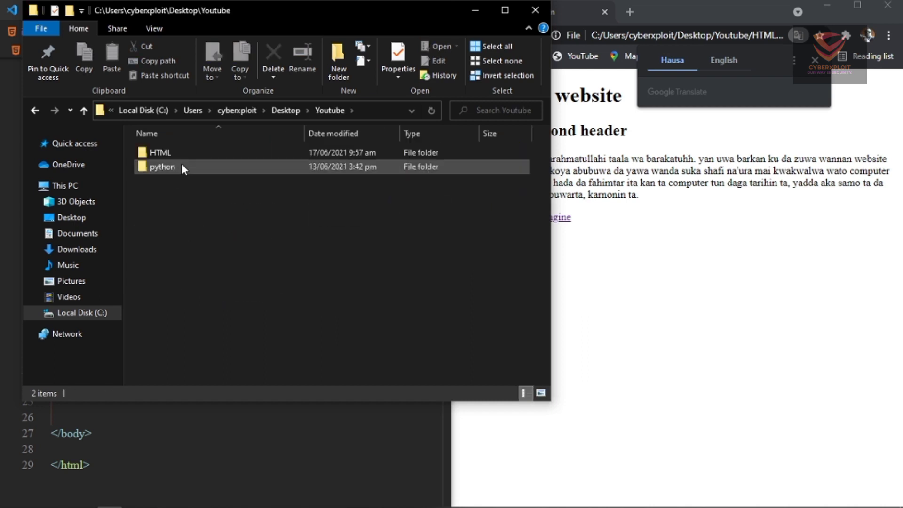
double_click(195, 152)
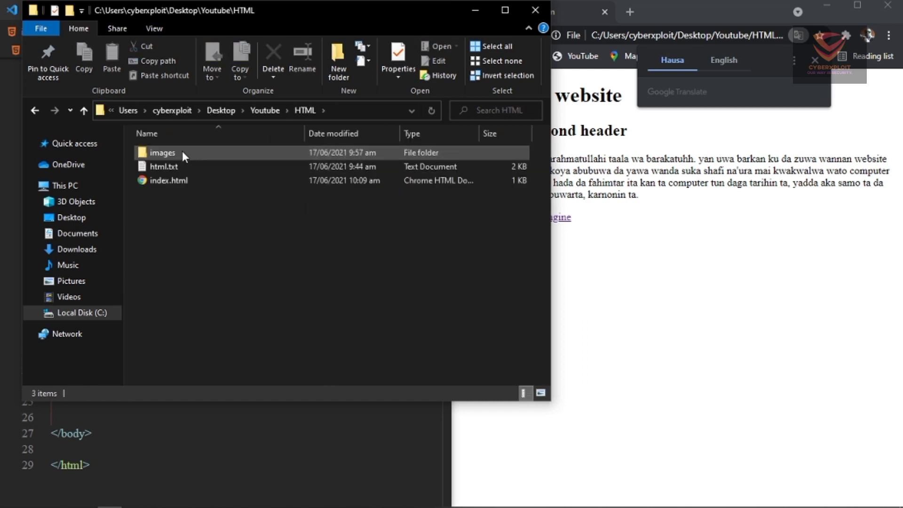
double_click(182, 153)
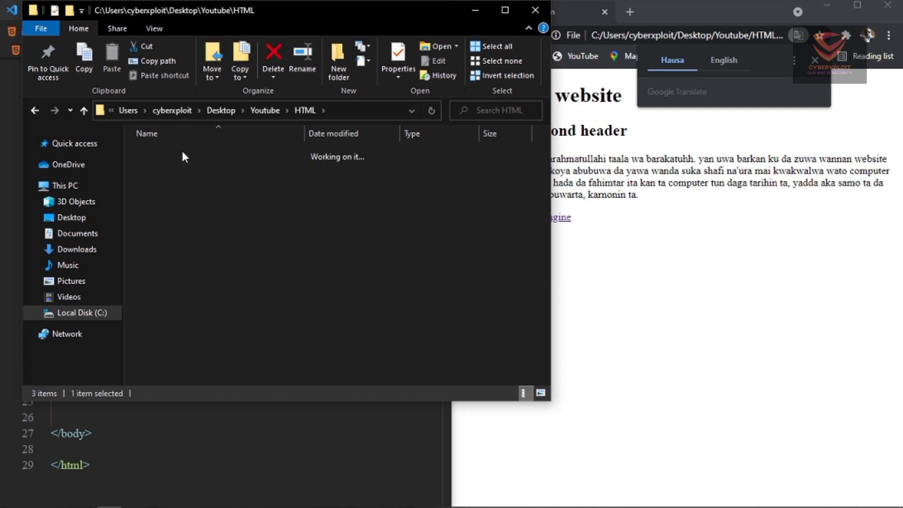
click(377, 113)
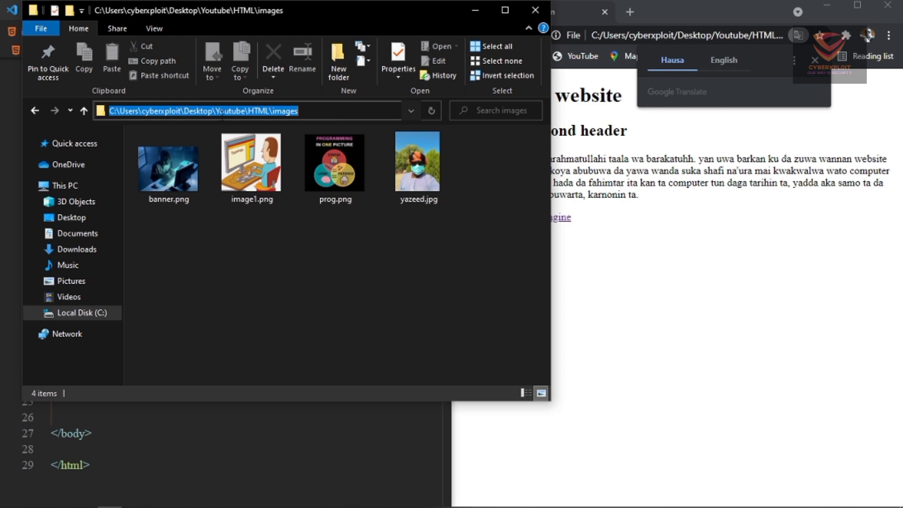
click(280, 417)
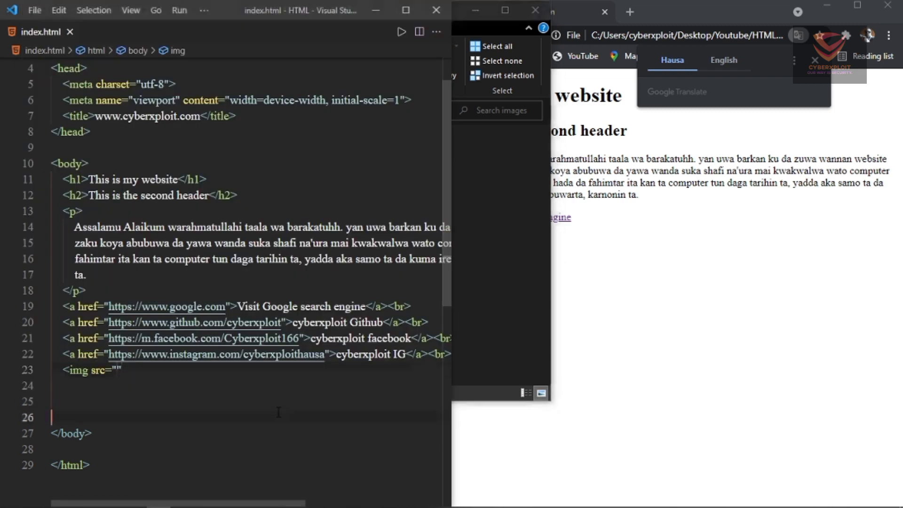
Paste the copied images folder path into the src value of line 23's img tag.
click(118, 370)
text(C:\Users\cyberxploit\Desktop\Youtube\HTML\images)
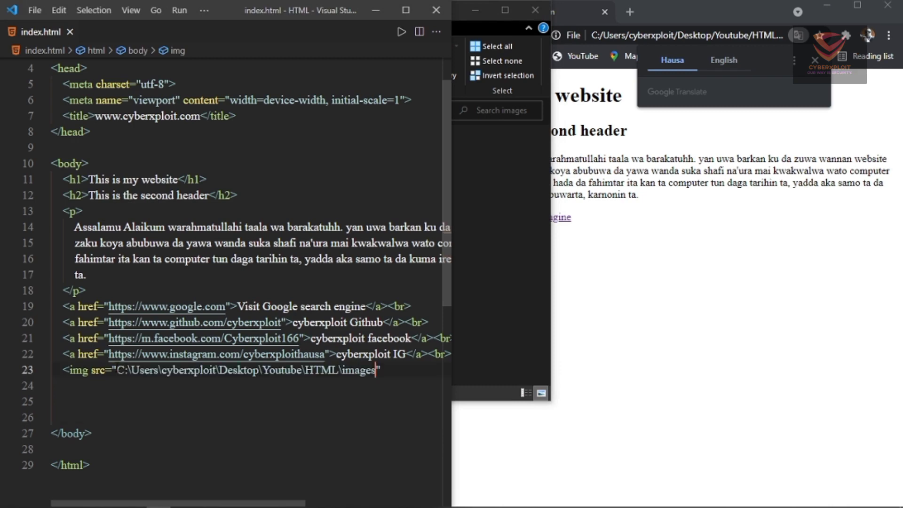
click(391, 368)
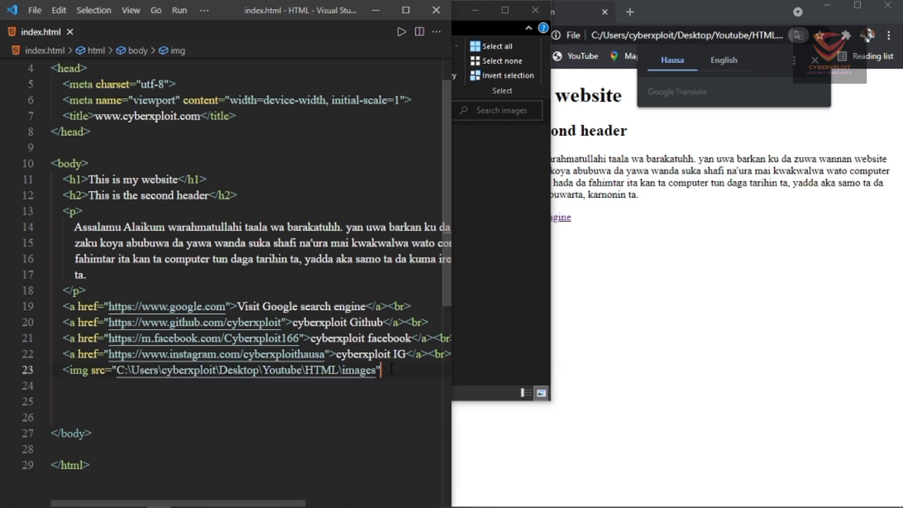
text(>)
click(660, 259)
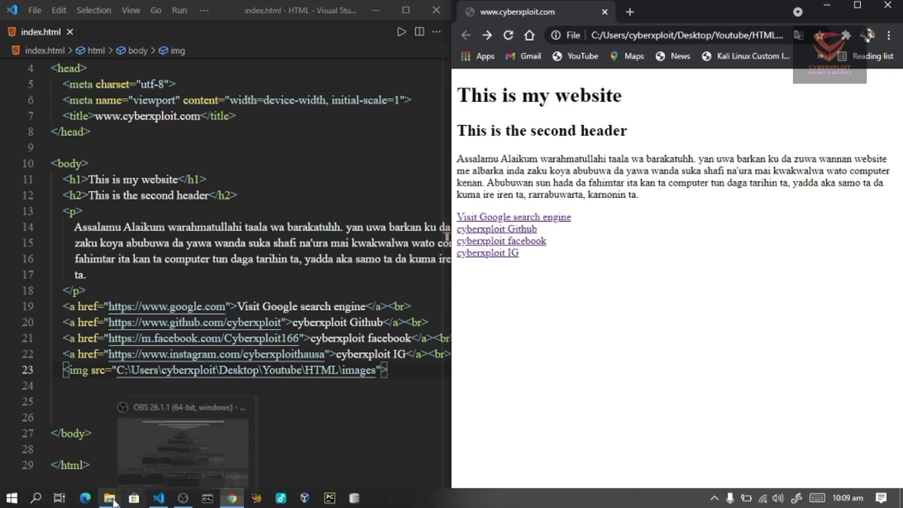
click(110, 498)
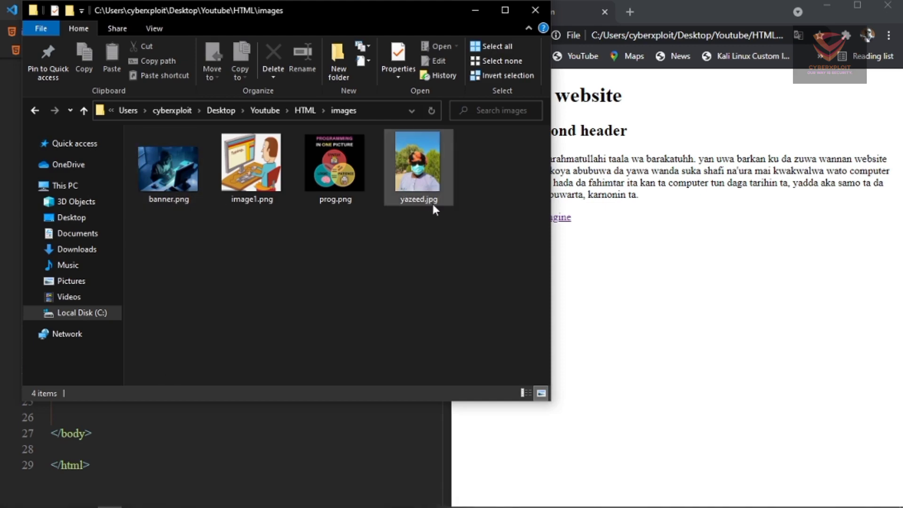
click(303, 445)
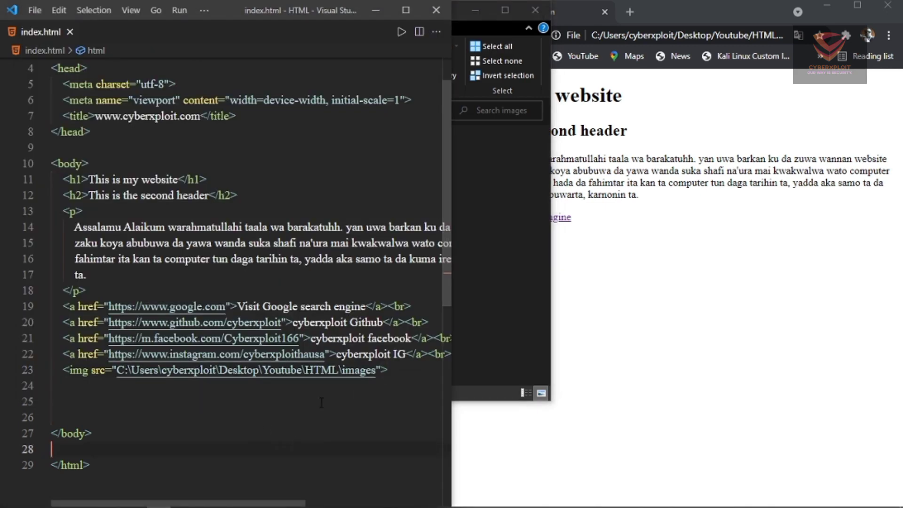
click(376, 370)
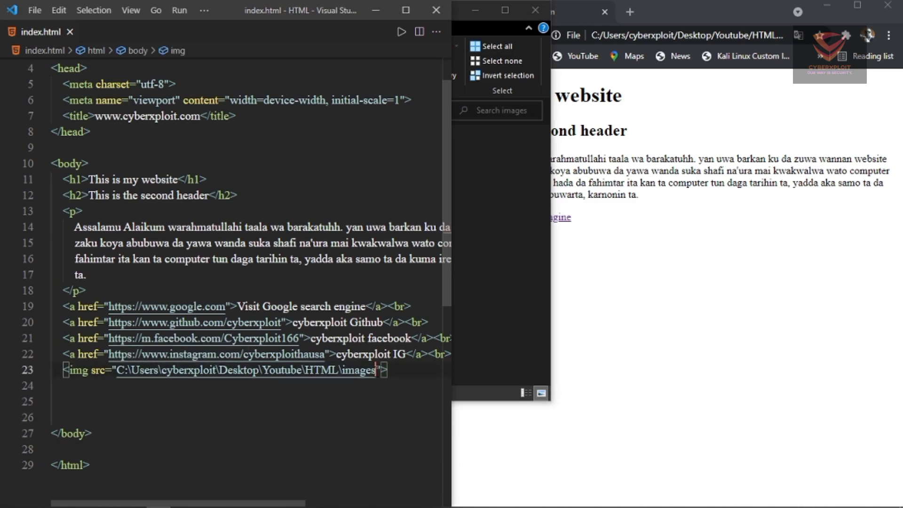
text(\)
text(yazeed)
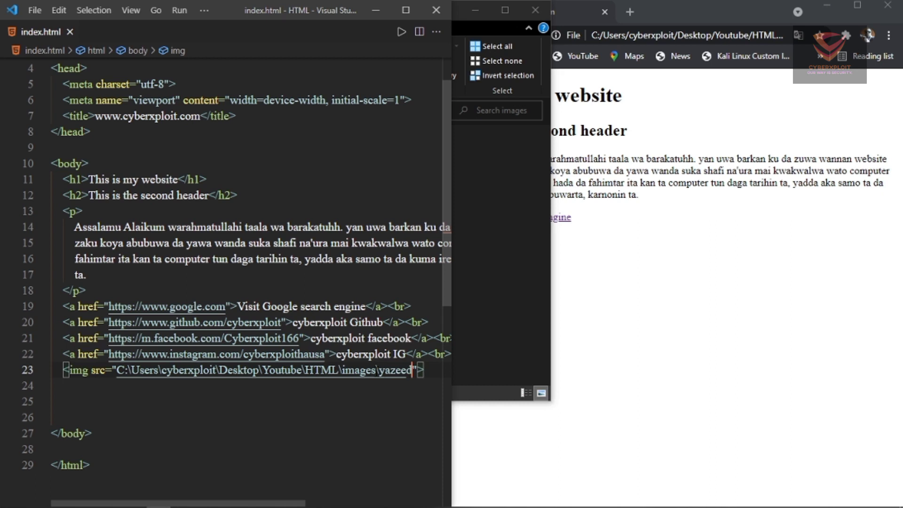
text(.jp)
text(g)
Fix the image path's backslashes so it reads C:/Users/…/HTML/images/yazeed.jpg.
key(BackSpace)
text(/)
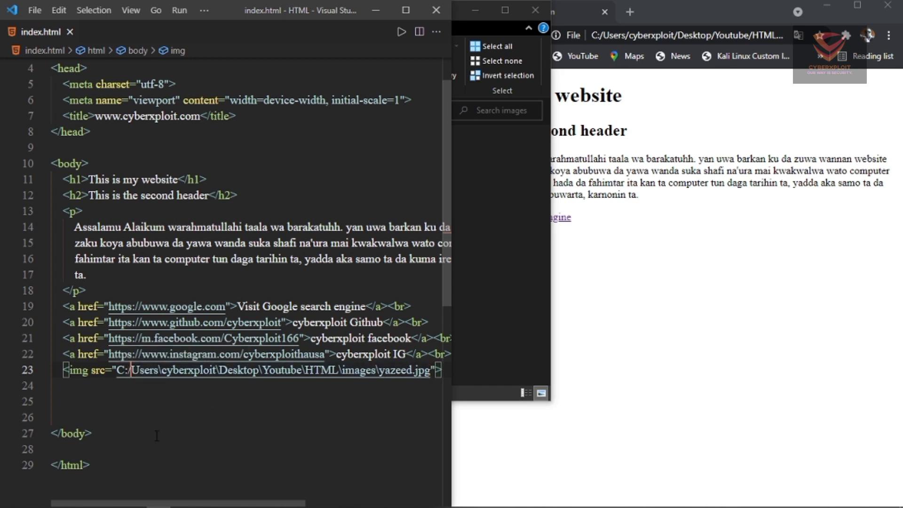
key(Right)
key(Right)
key(Delete)
text(/)
key(Right)
key(Right)
key(Right)
key(Right)
key(Right)
key(Right)
key(Right)
key(Right)
key(Right)
key(Right)
key(Right)
key(Delete)
text(/)
key(Right)
key(Right)
key(Right)
key(Right)
key(Right)
key(Delete)
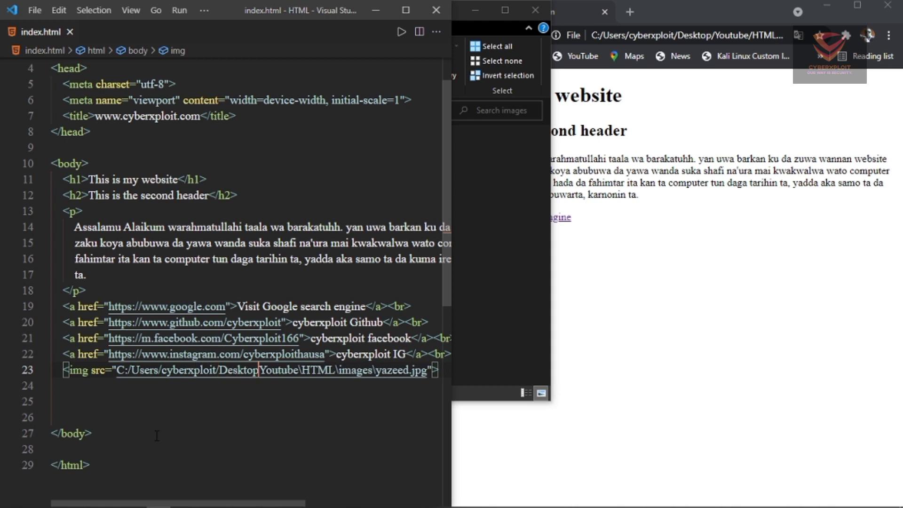
text(/)
key(Right)
key(Right)
key(Right)
key(Right)
key(Right)
key(Right)
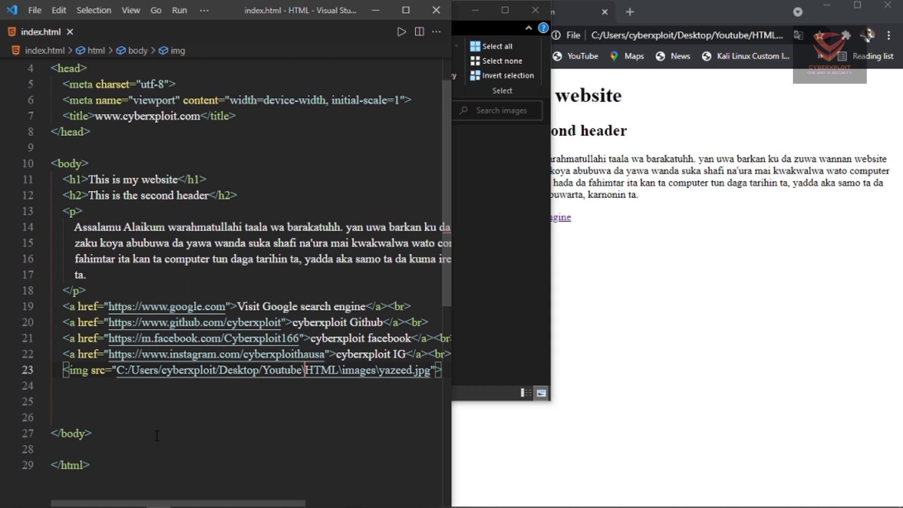
key(Delete)
text(/)
key(Right)
key(Right)
key(Right)
key(Right)
key(Delete)
text(/)
key(Right)
key(Right)
key(Right)
key(Right)
key(Right)
key(Right)
key(Delete)
text(/)
Reload Chrome to see the yazeed.jpg photo rendered oversized below the links.
click(678, 287)
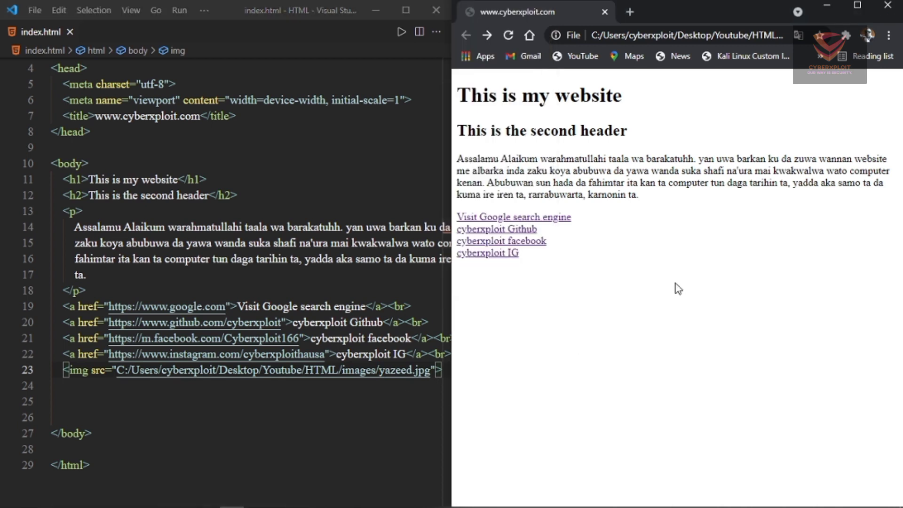
click(509, 35)
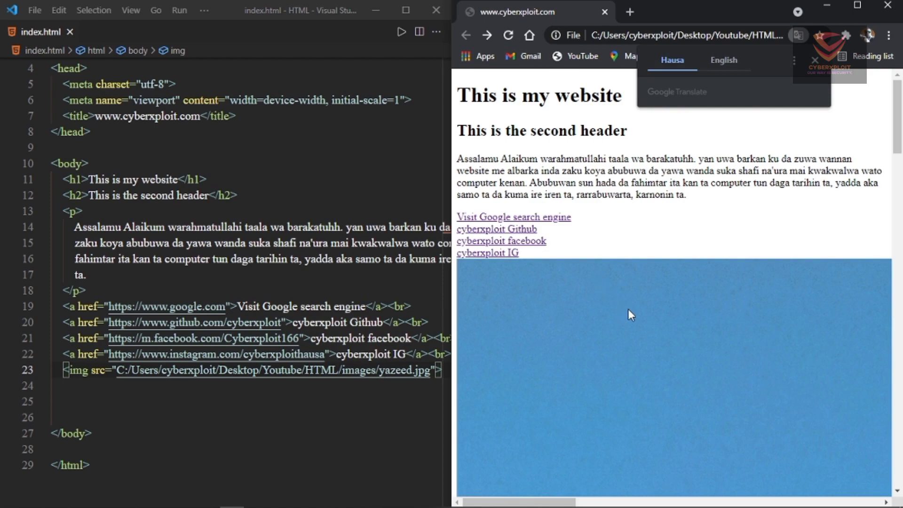
scroll(628, 311, down, 5)
scroll(628, 311, down, 3)
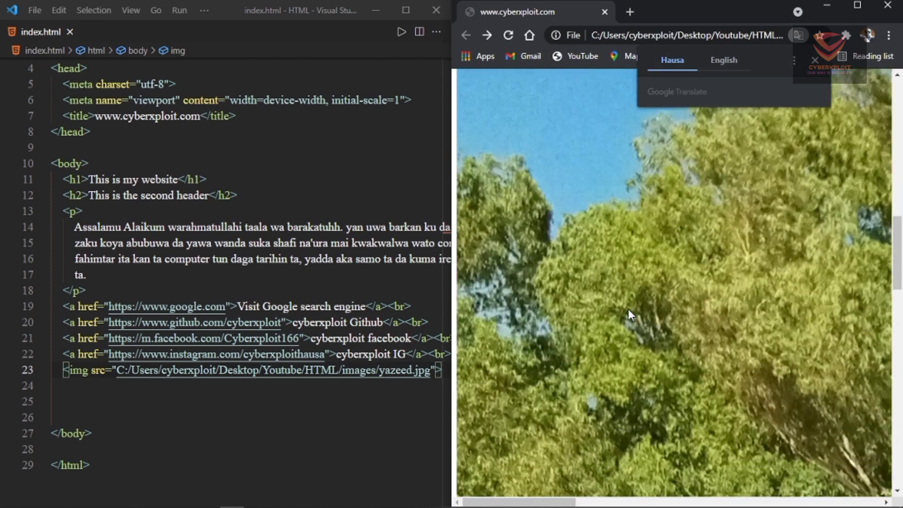
scroll(628, 309, down, 3)
scroll(628, 307, right, 3)
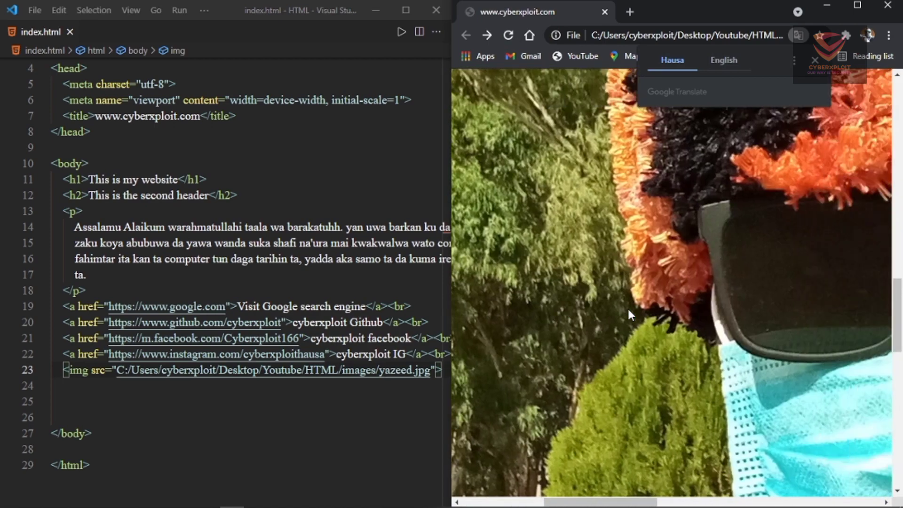
scroll(627, 307, right, 3)
scroll(628, 309, left, 5)
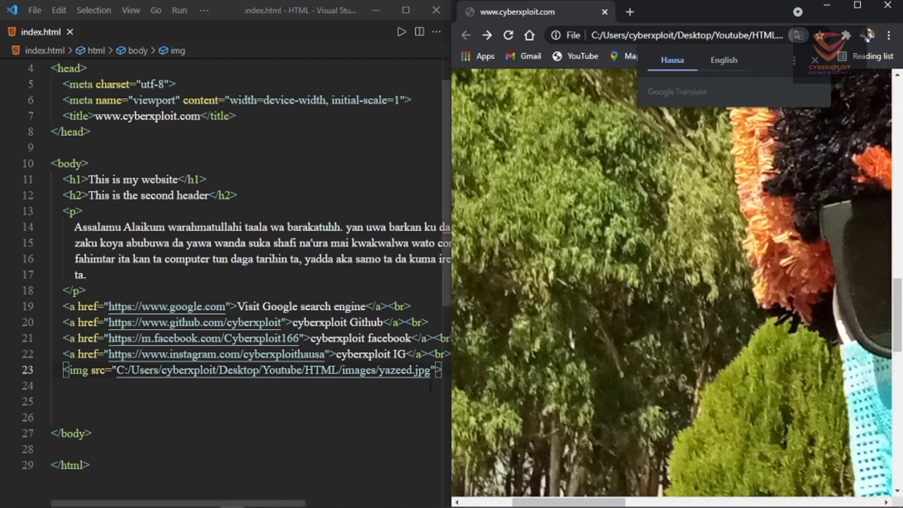
click(438, 371)
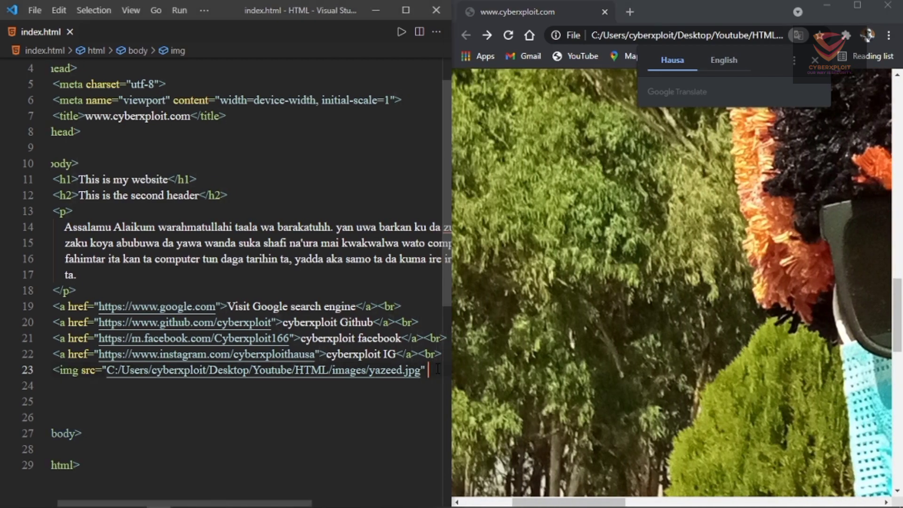
Add width="500" and height="=400" to the line 23 img tag using autocomplete.
key(BackSpace)
key(Down)
key(Down)
click(438, 368)
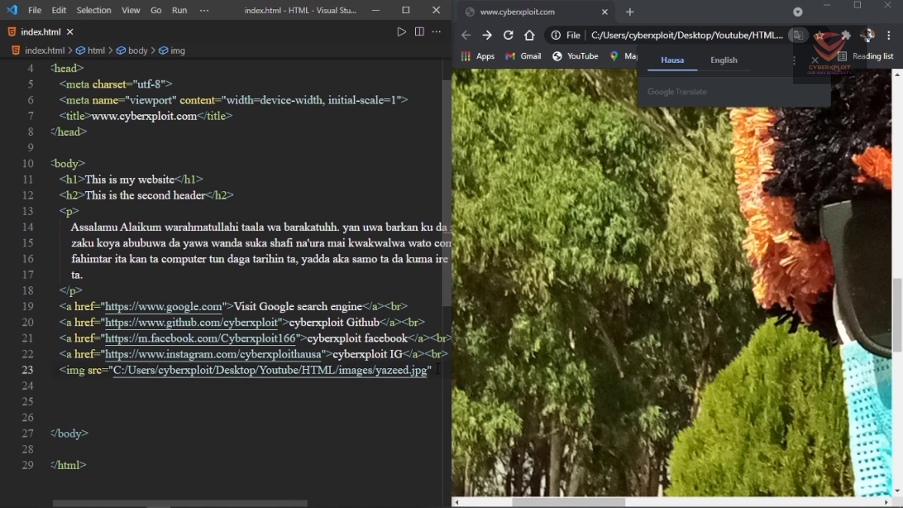
text(width)
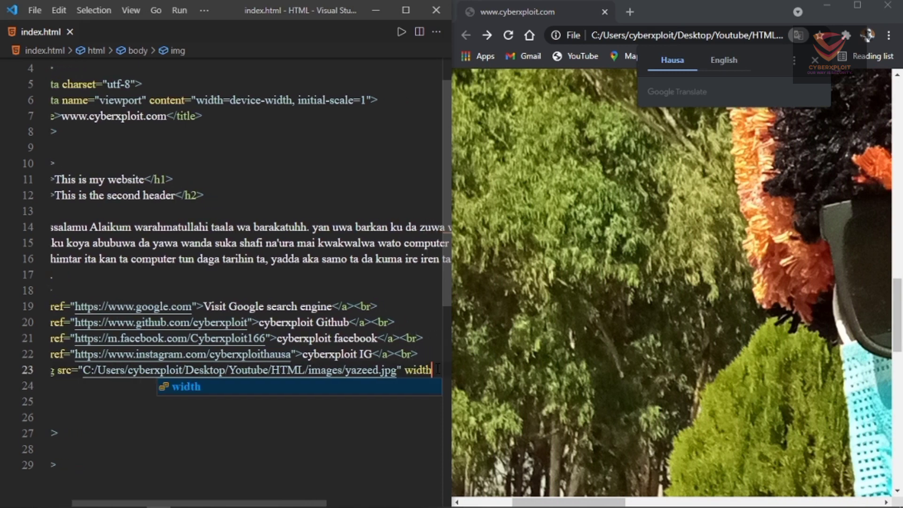
key(Return)
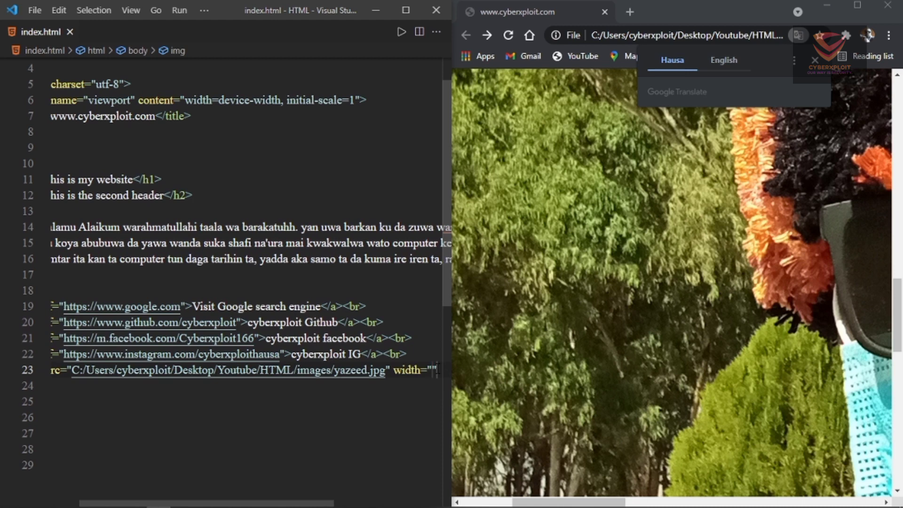
text(500")
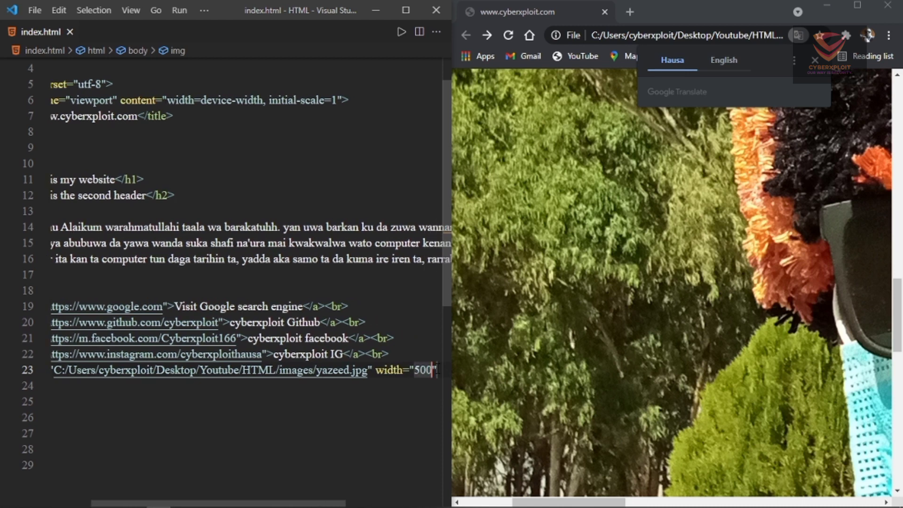
text( hei)
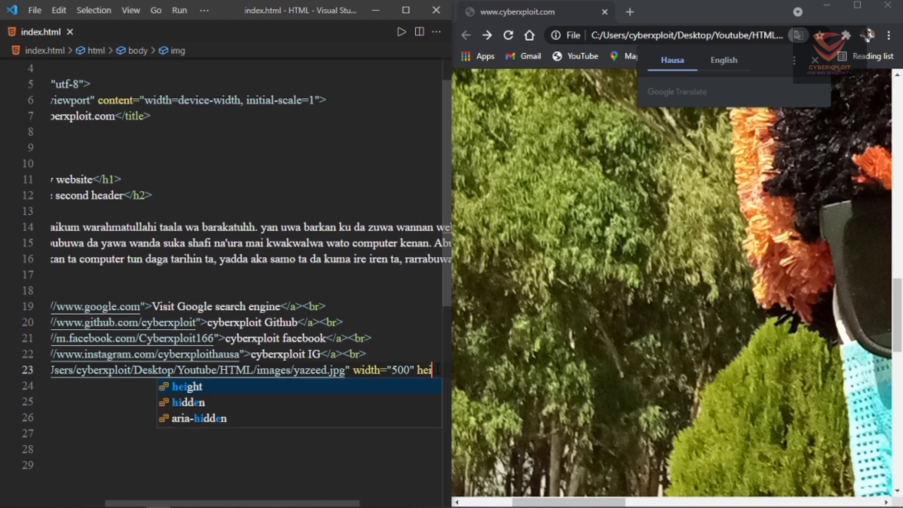
text(ght="=")
key(Return)
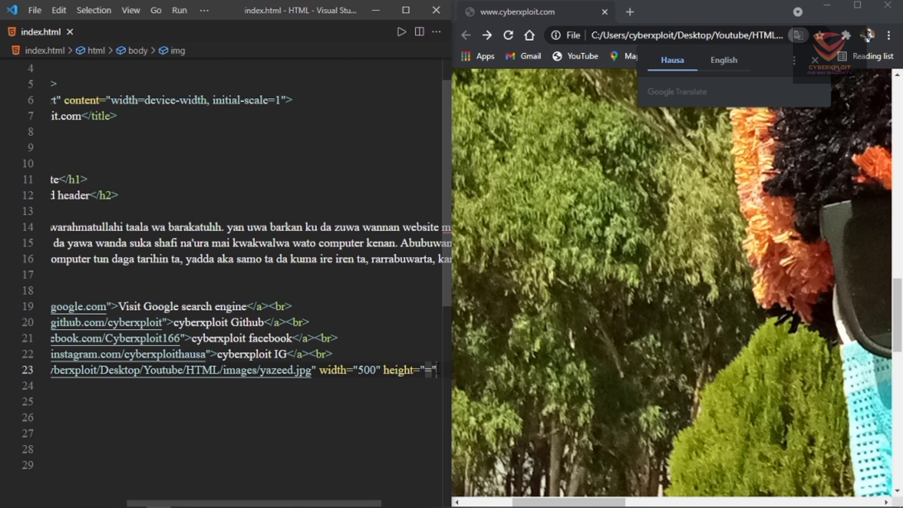
text(400)
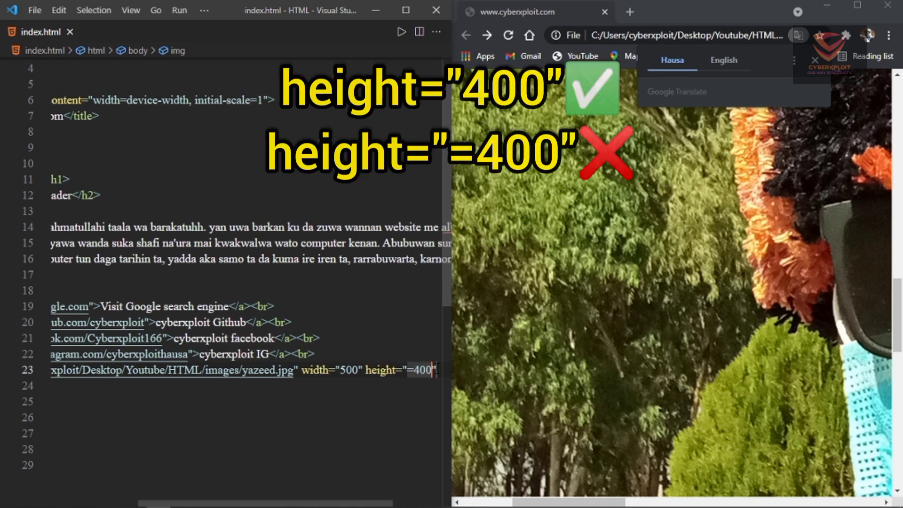
key(Right)
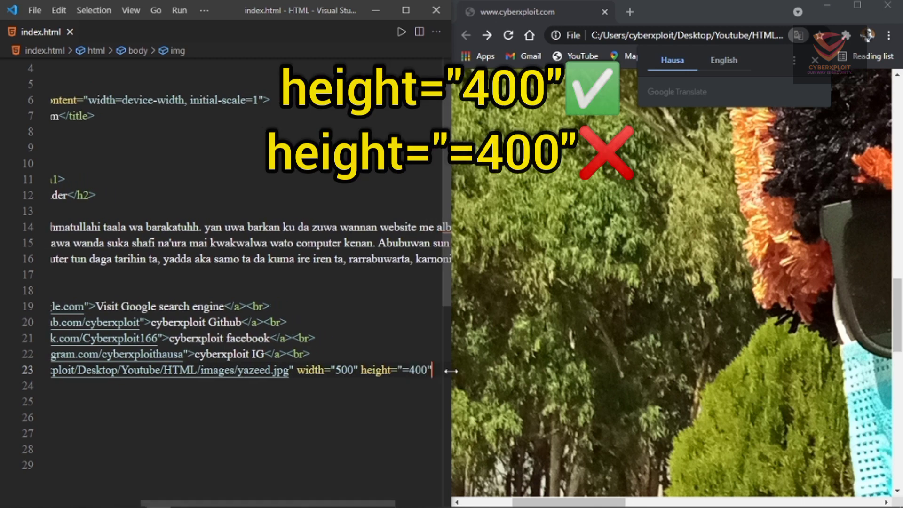
text(>)
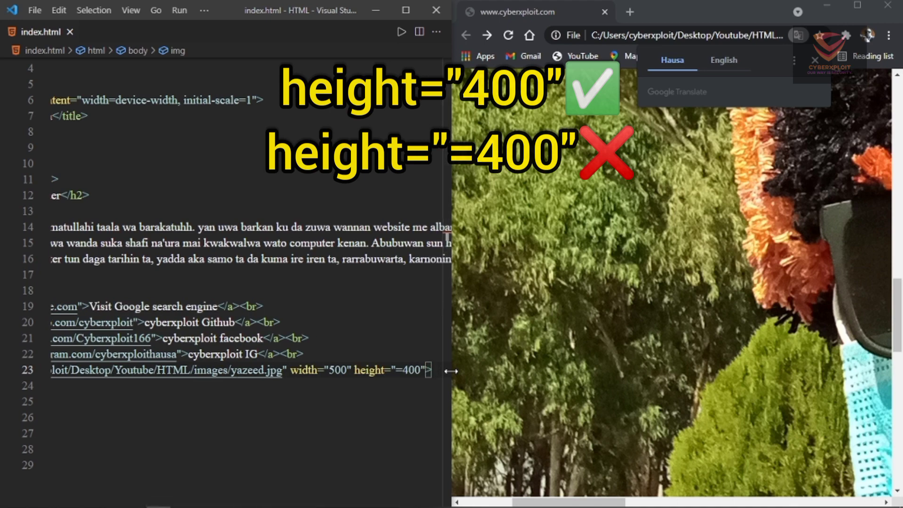
Reload Chrome to check the 500-wide image, change the height to "=200", and reload again.
click(510, 36)
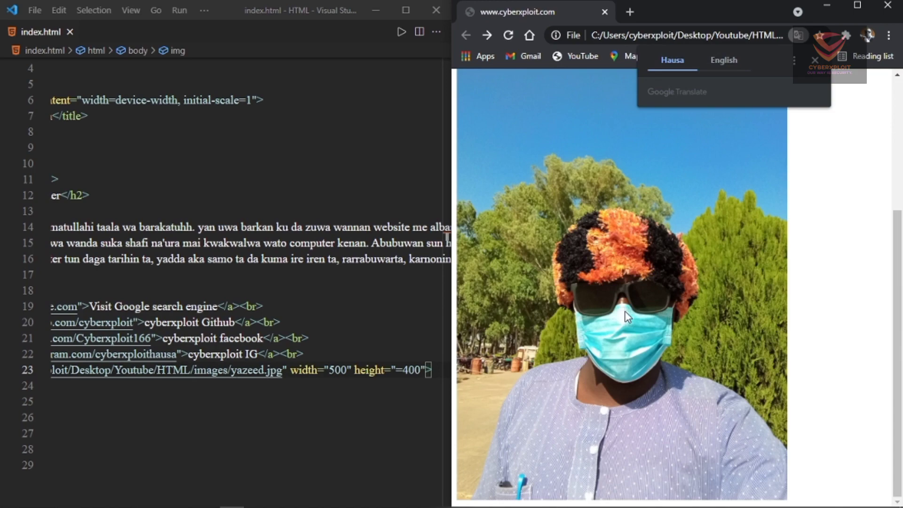
scroll(625, 316, up, 3)
scroll(625, 317, down, 3)
scroll(625, 316, up, 3)
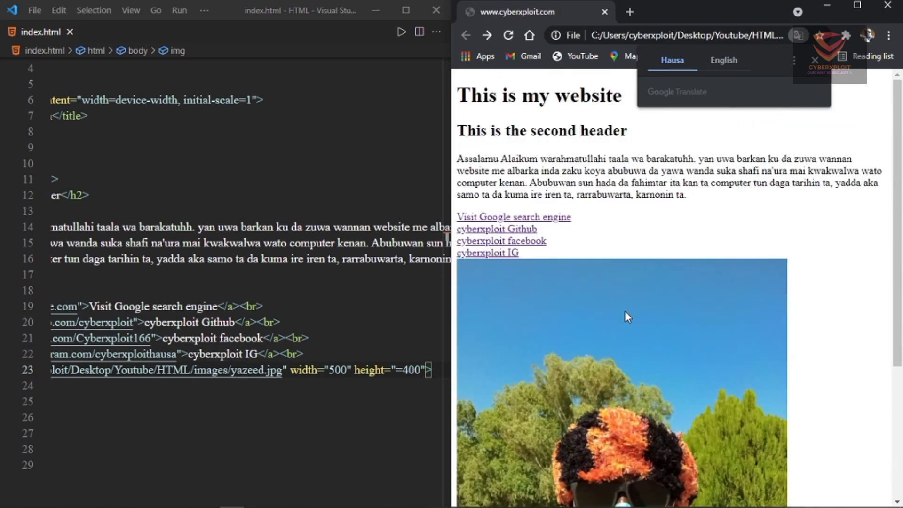
scroll(625, 316, down, 3)
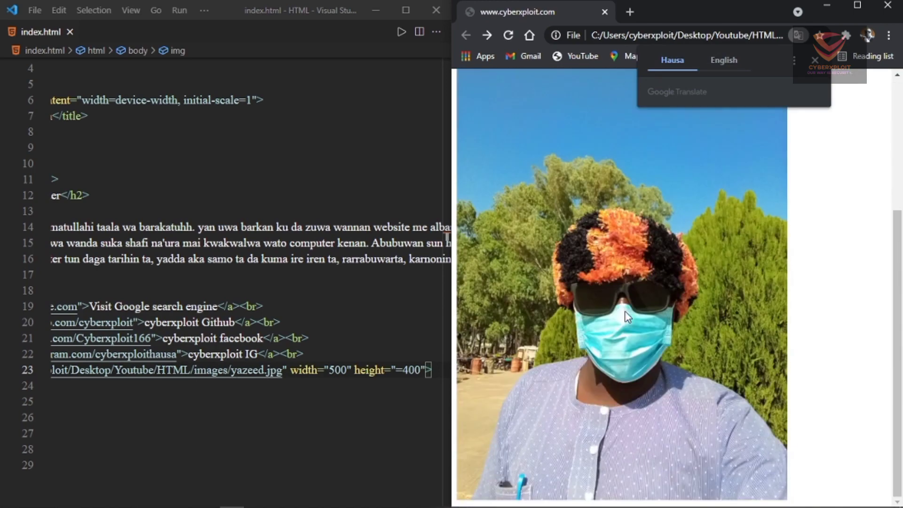
click(408, 370)
key(BackSpace)
text(2)
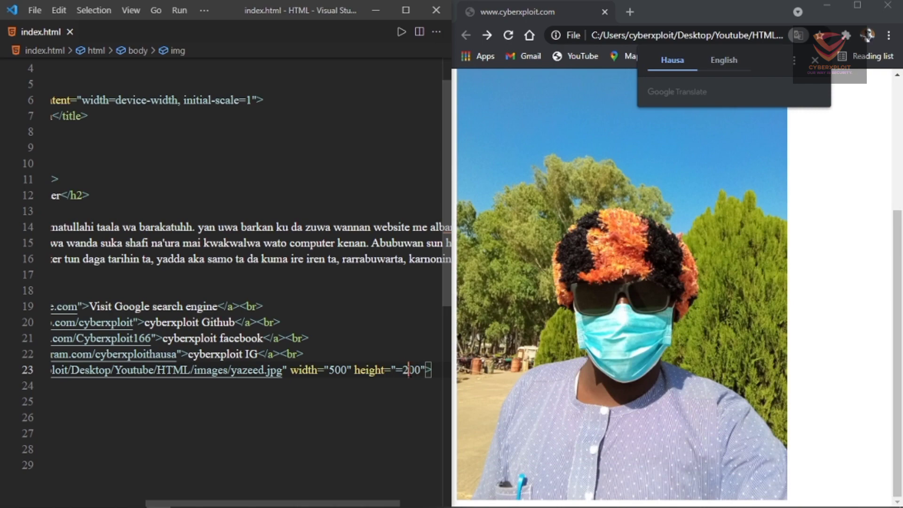
click(509, 35)
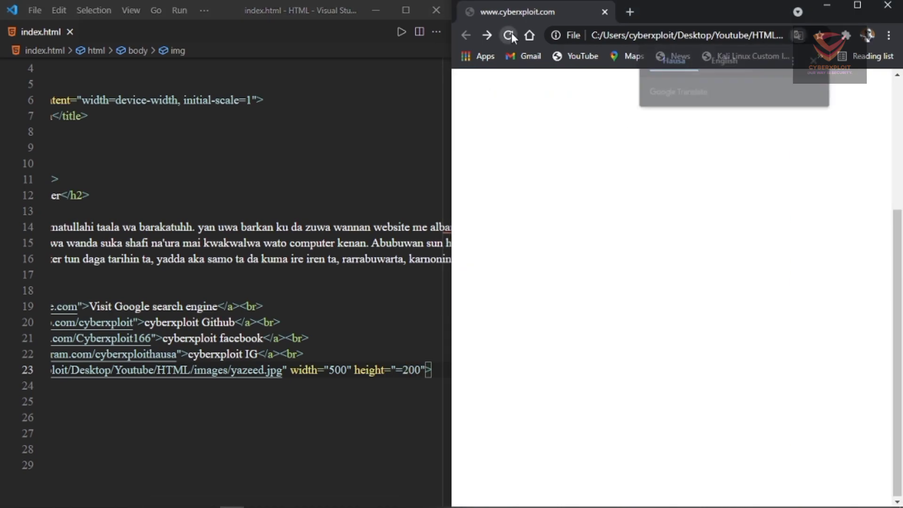
scroll(581, 220, up, 5)
scroll(581, 221, down, 5)
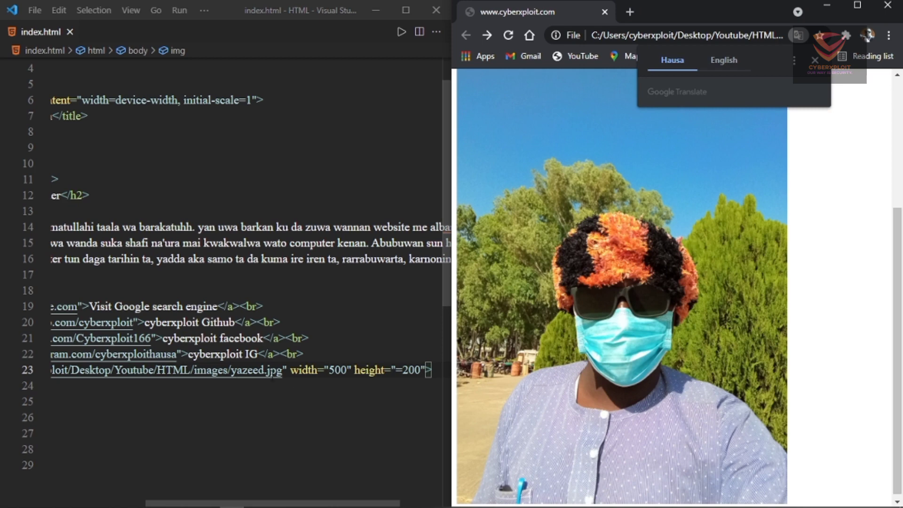
Point the line 23 img src to banner.png instead of yazeed.jpg, checking the images folder.
click(236, 370)
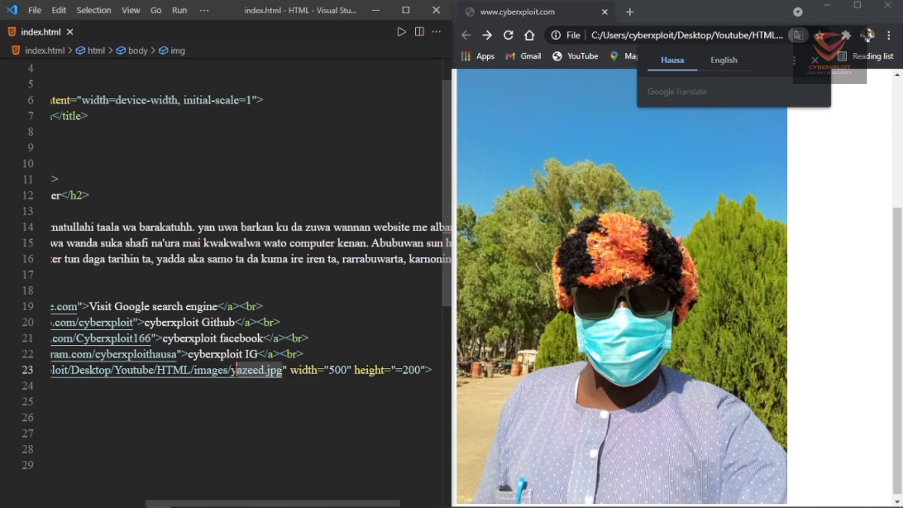
click(231, 370)
text(banner)
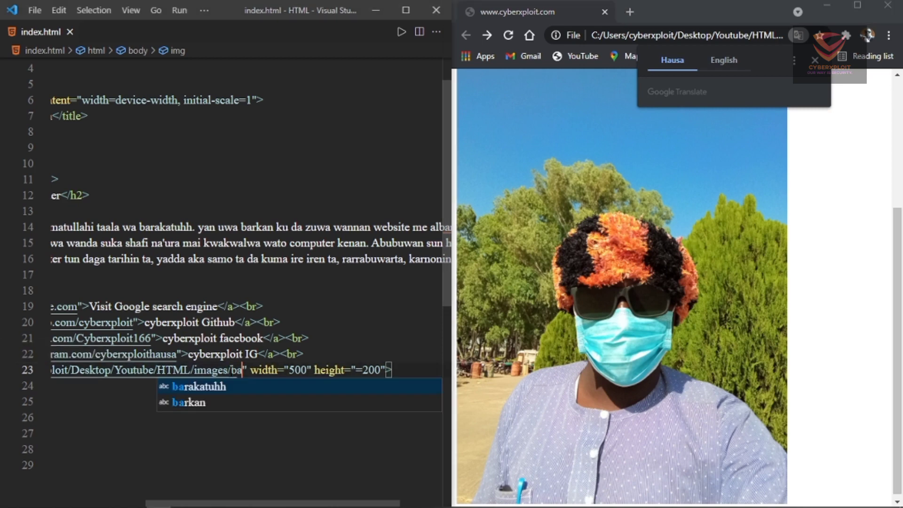
text(.)
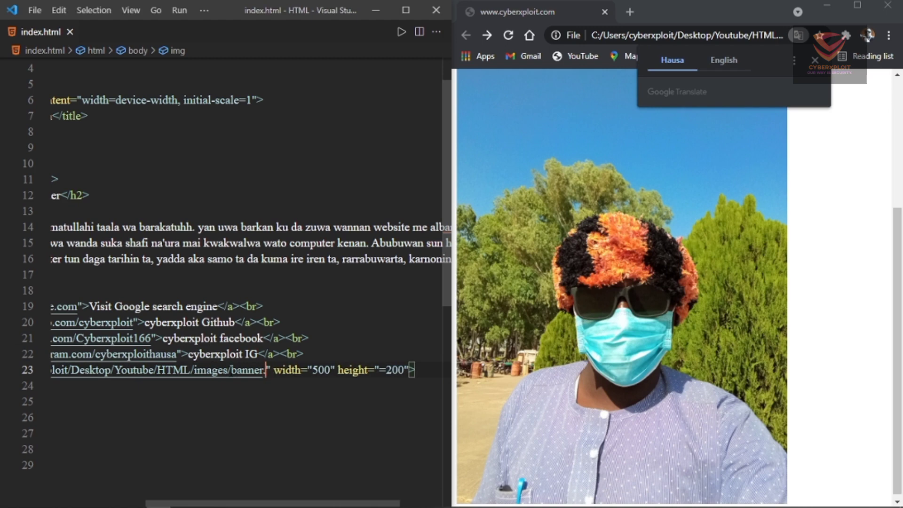
text(png)
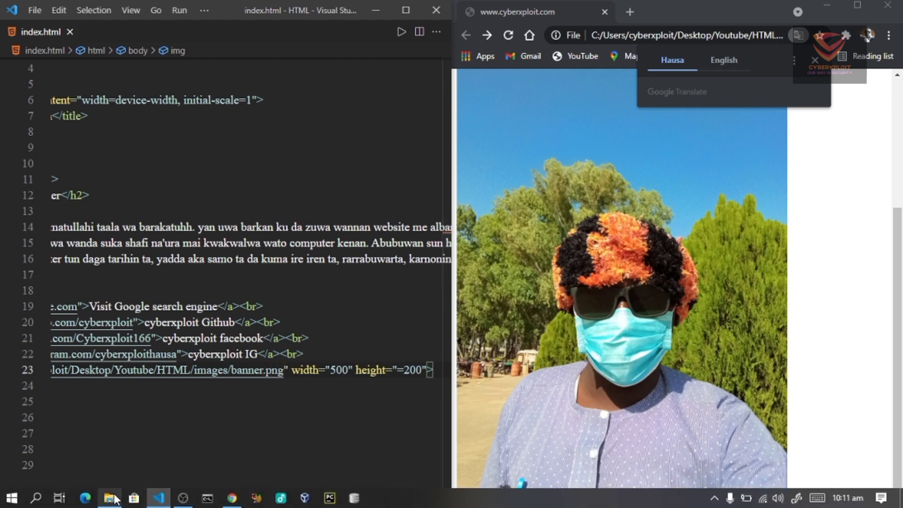
click(109, 498)
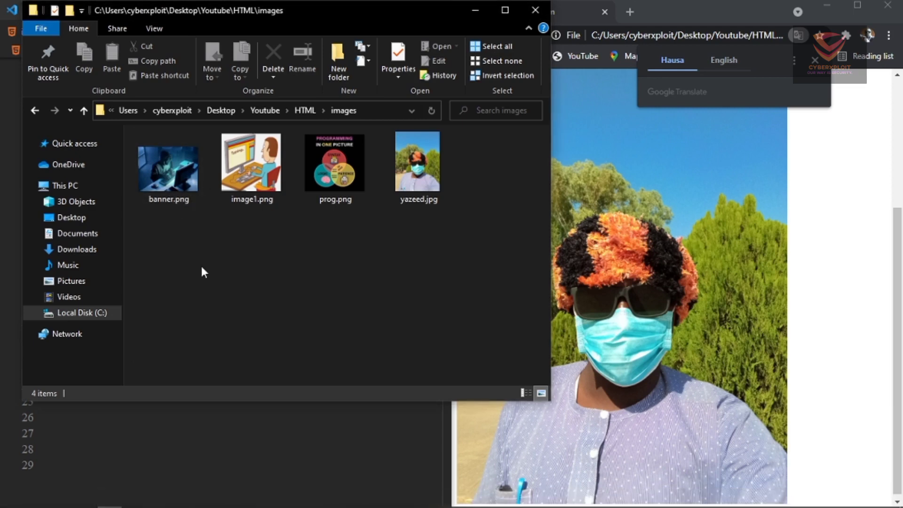
click(158, 504)
Reload Chrome to show the banner, maximize it, then restore it beside the editor.
click(403, 464)
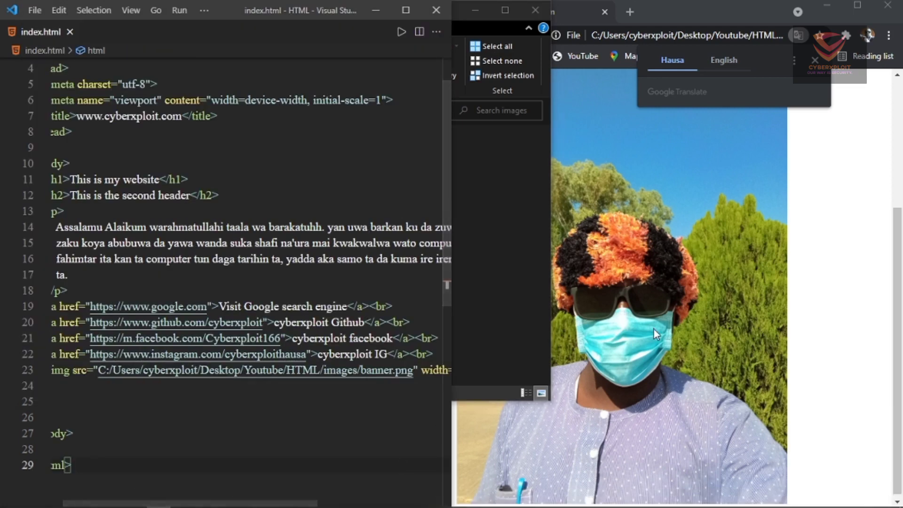
click(618, 167)
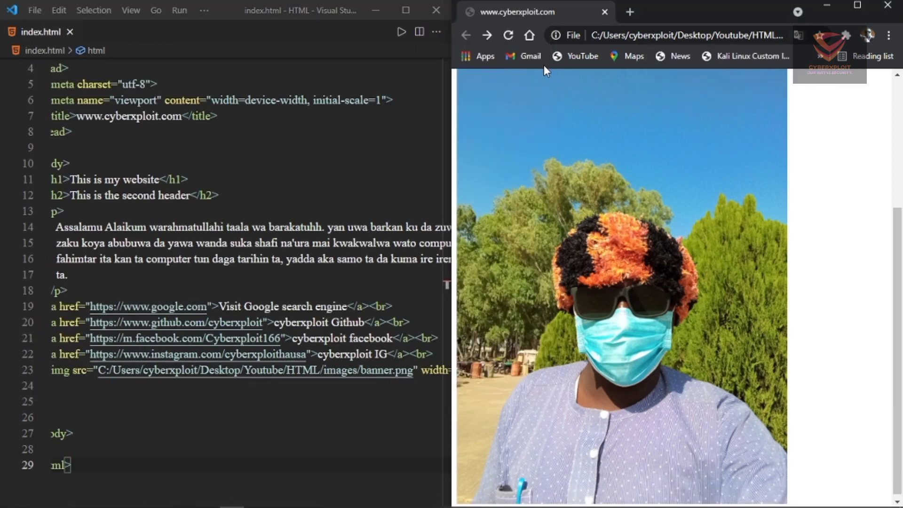
click(508, 35)
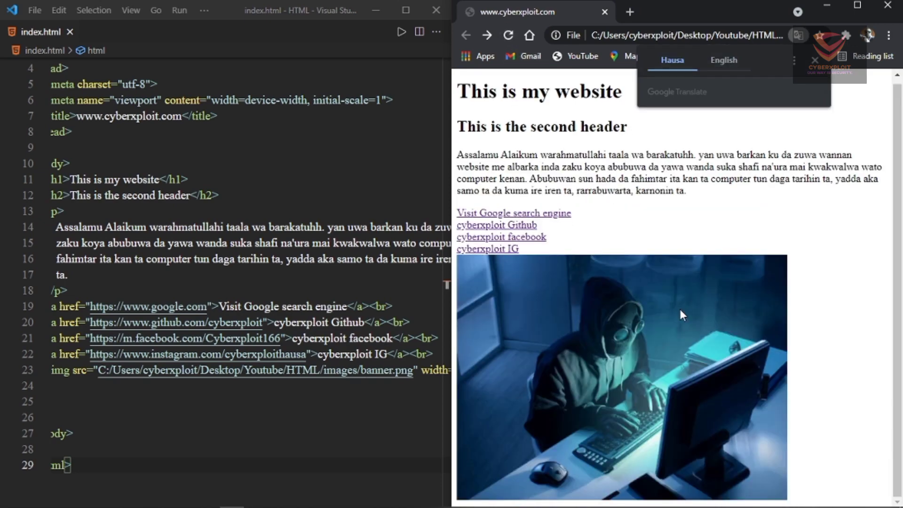
click(852, 7)
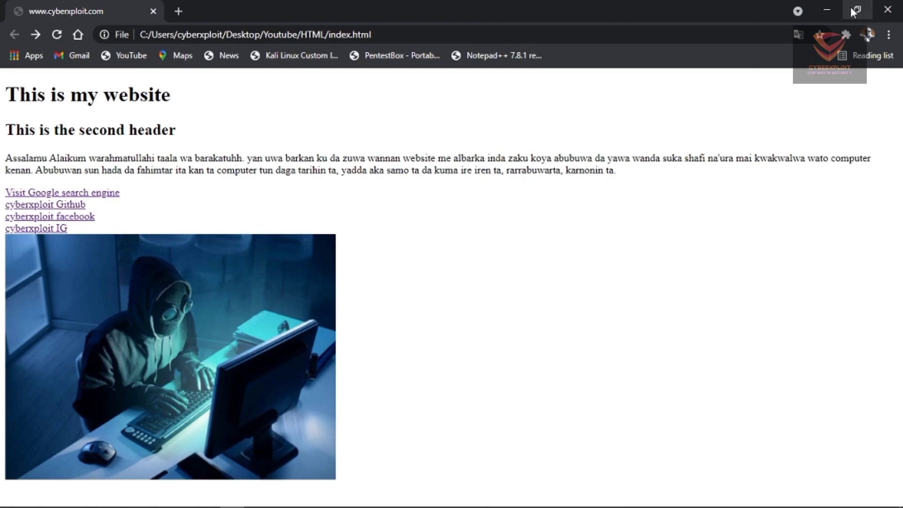
click(854, 9)
scroll(395, 418, right, 2)
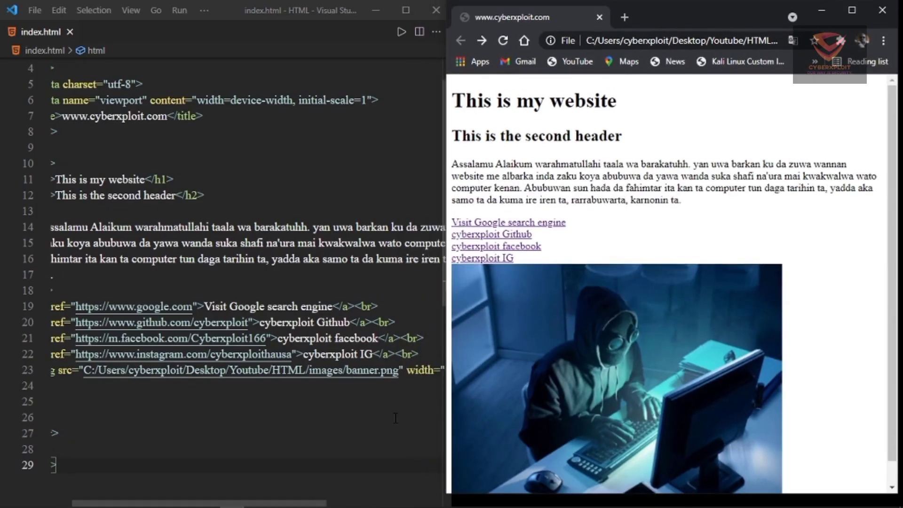
scroll(395, 419, right, 2)
scroll(395, 418, right, 2)
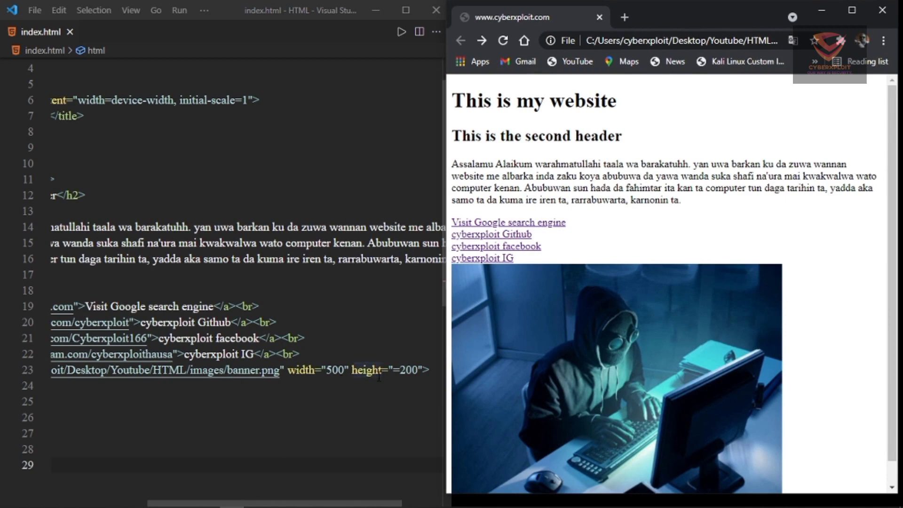
scroll(282, 419, left, 3)
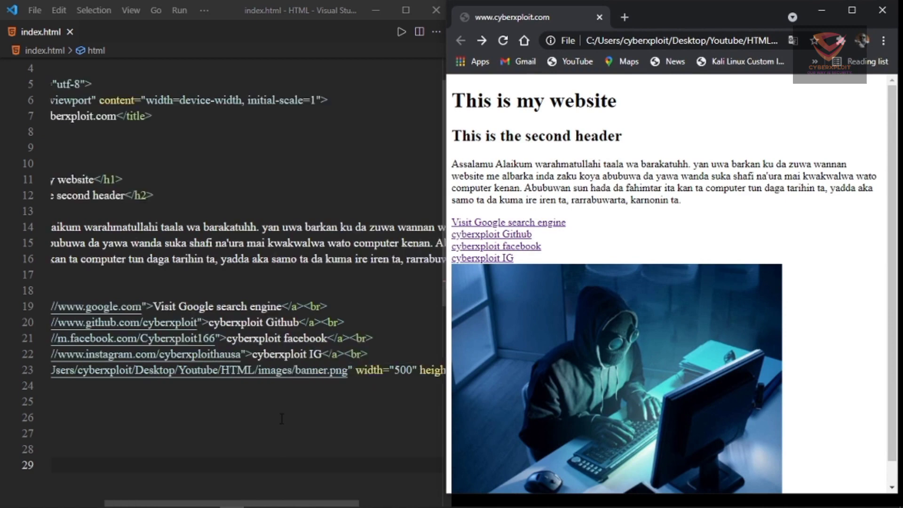
scroll(281, 418, left, 2)
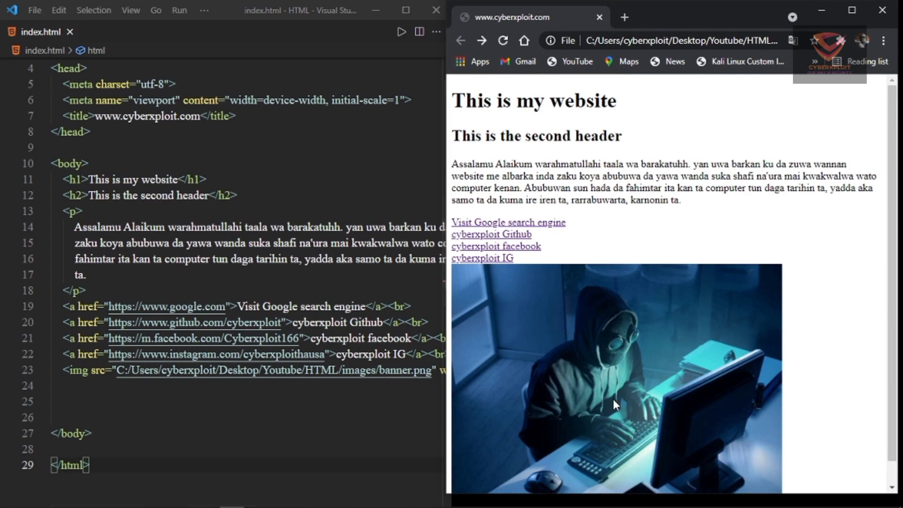
scroll(613, 405, down, 1)
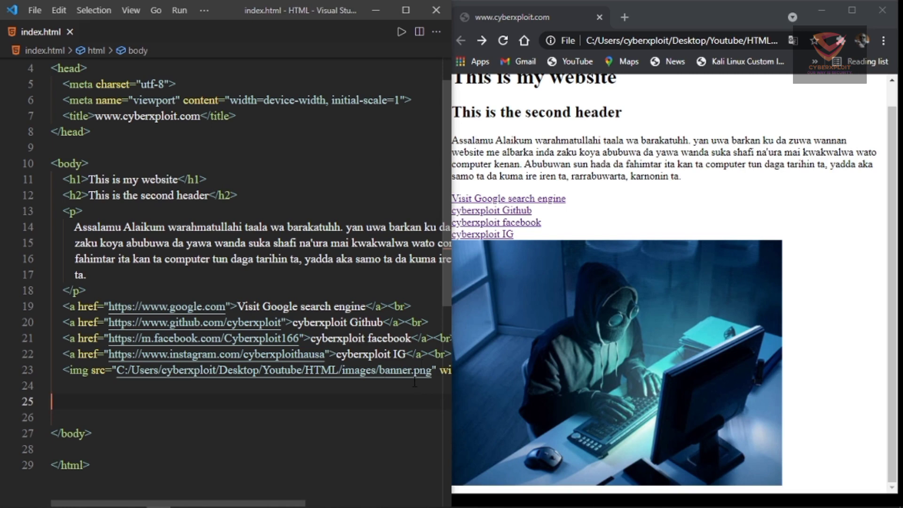
scroll(429, 362, right, 2)
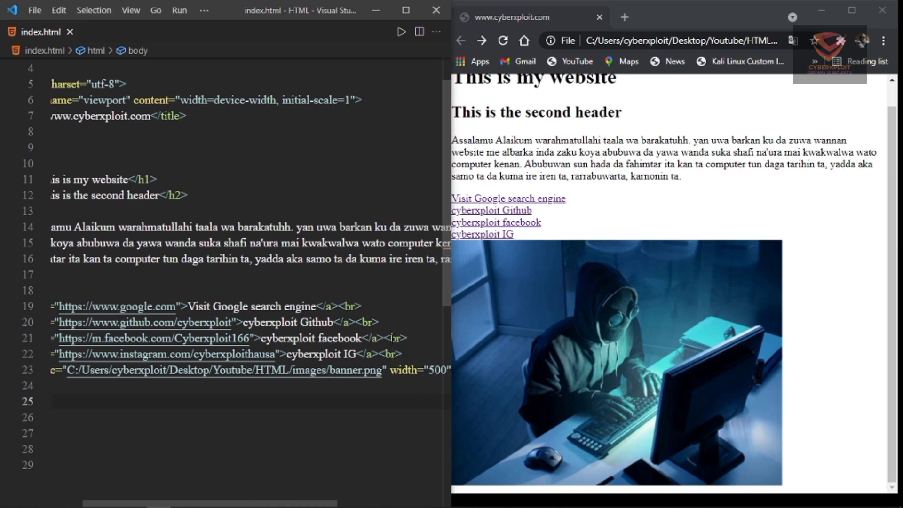
Delete the Google, Github and facebook link lines from index.html.
drag(409, 341, 36, 308)
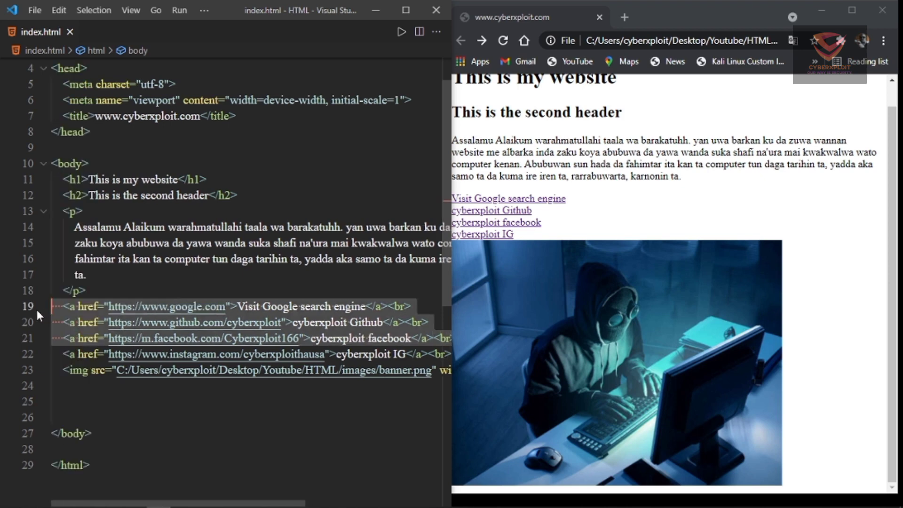
key(Delete)
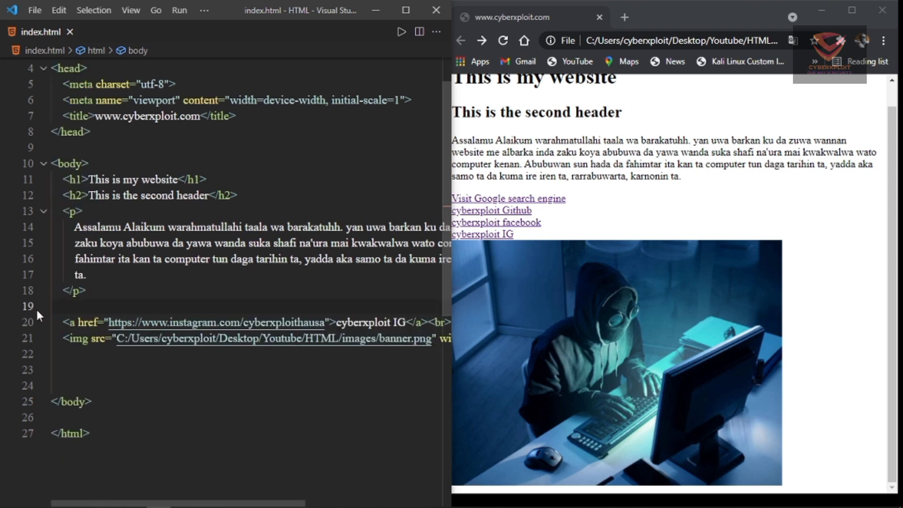
key(BackSpace)
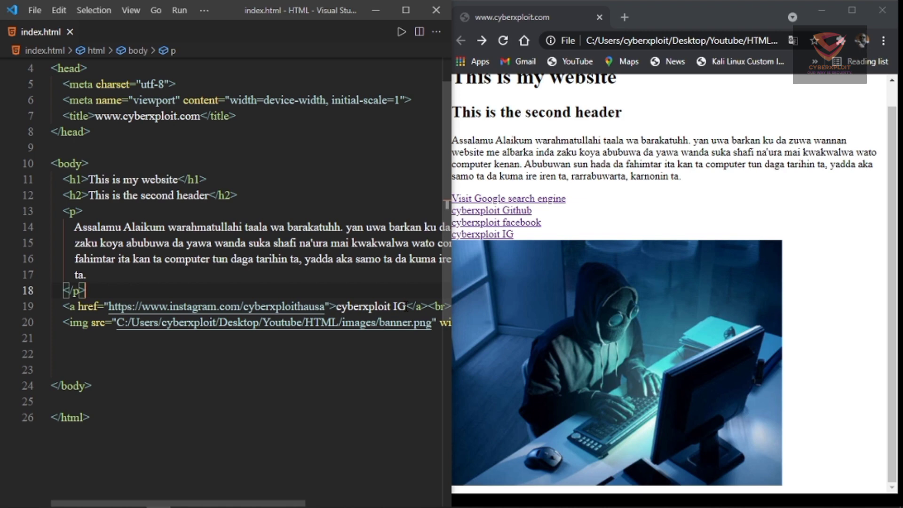
Replace the 'cyberxploit IG' link text with an empty line inside the anchor.
drag(408, 306, 336, 307)
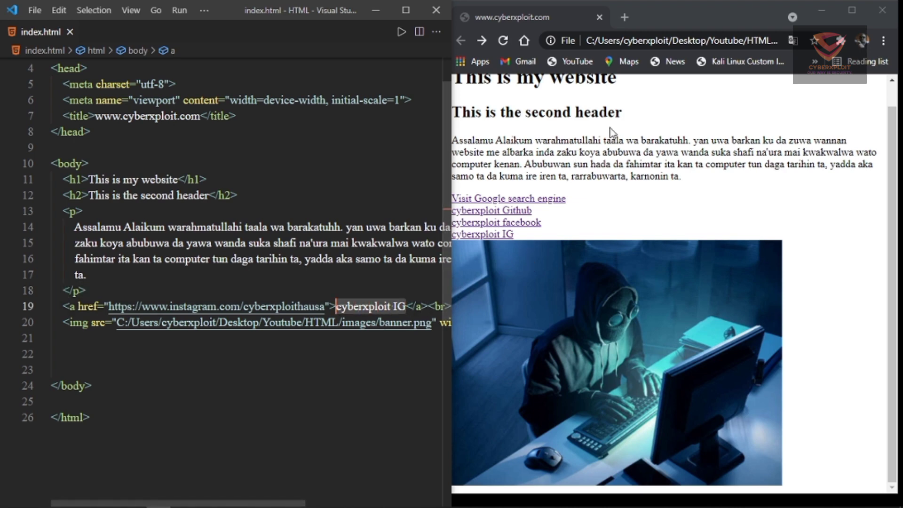
click(504, 43)
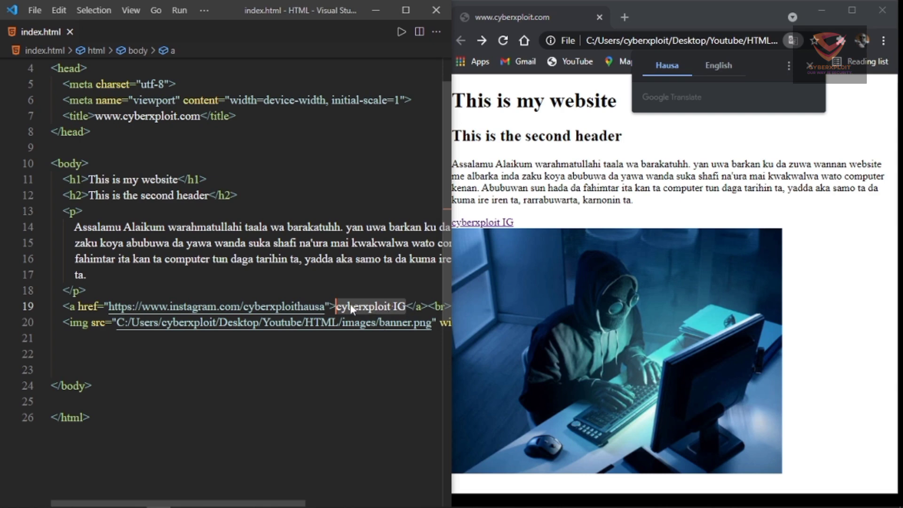
key(Return)
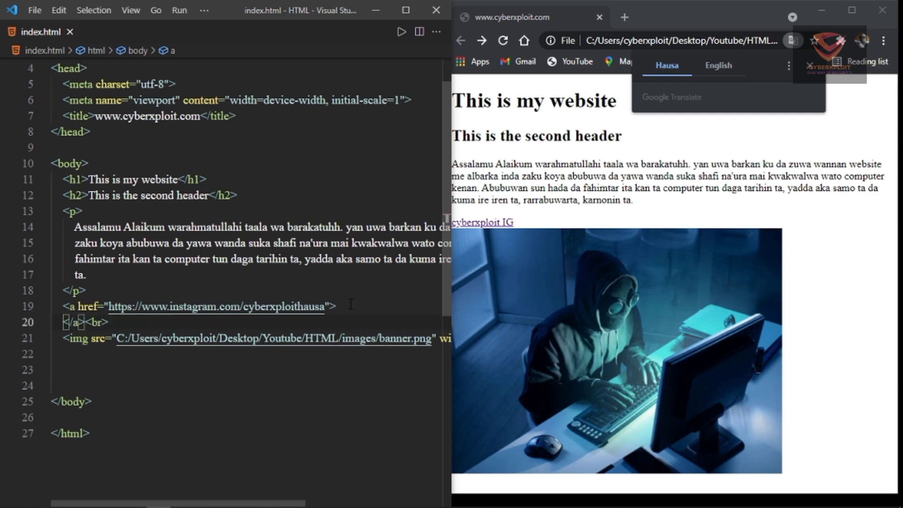
key(Return)
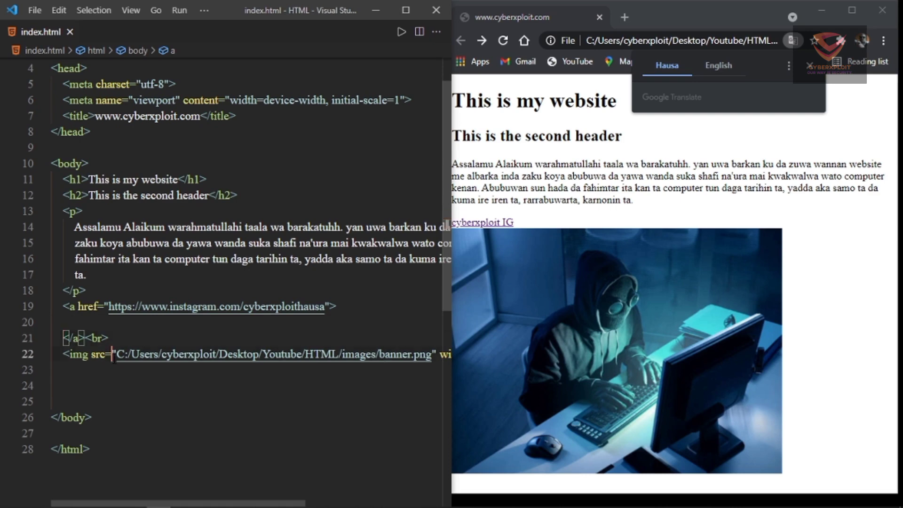
Move the banner img line, indented, onto the empty line inside the Instagram anchor.
click(105, 354)
triple_click(106, 354)
key(ctrl+c)
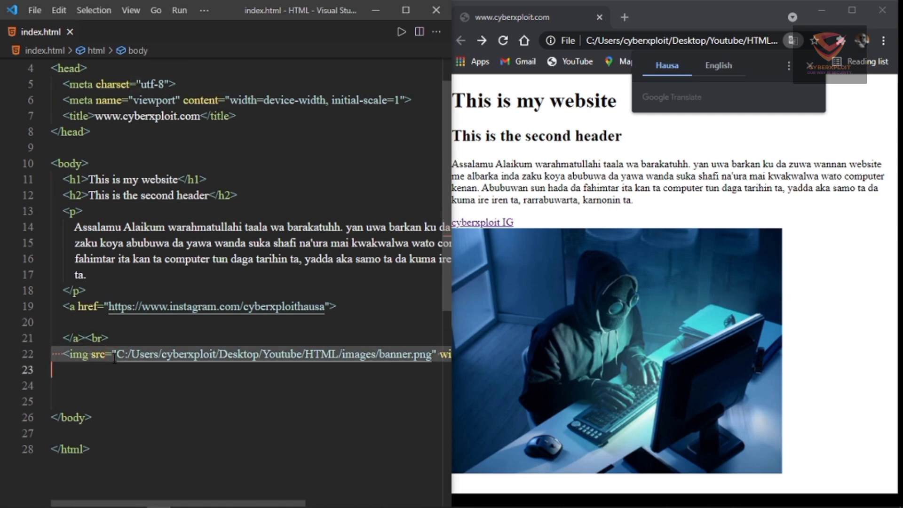
key(BackSpace)
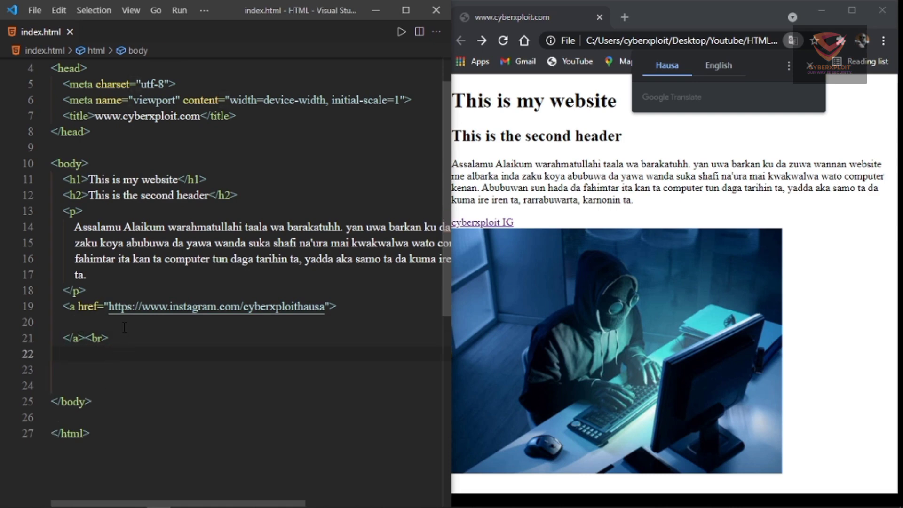
click(124, 327)
key(Tab)
key(ctrl+v)
text(<img src="C:/Users/cyberxploit/Desktop/Youtube/HTML/images/banner.png")
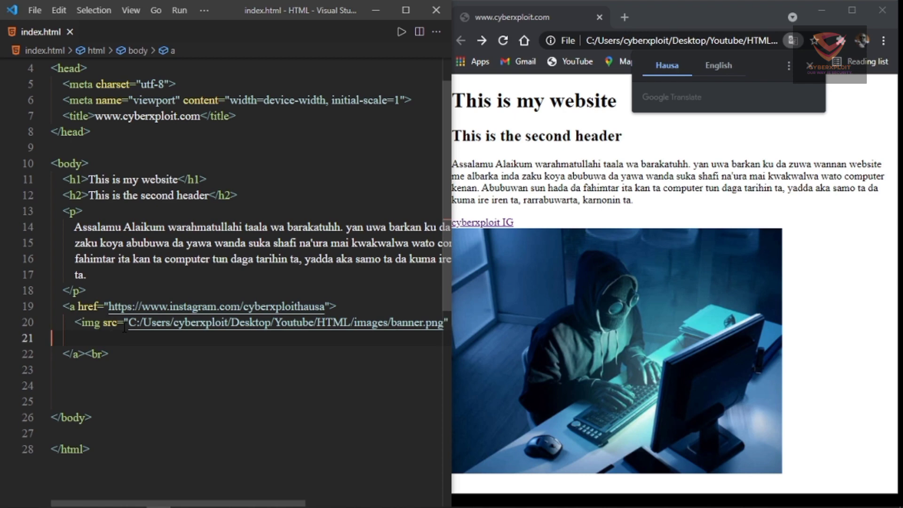
Reload and maximize Chrome, then click the banner image to open Instagram.
click(503, 40)
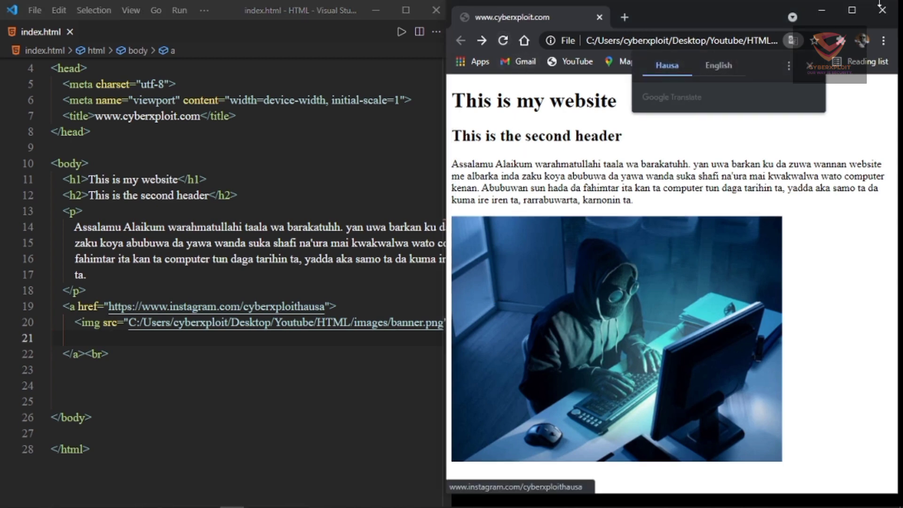
click(853, 10)
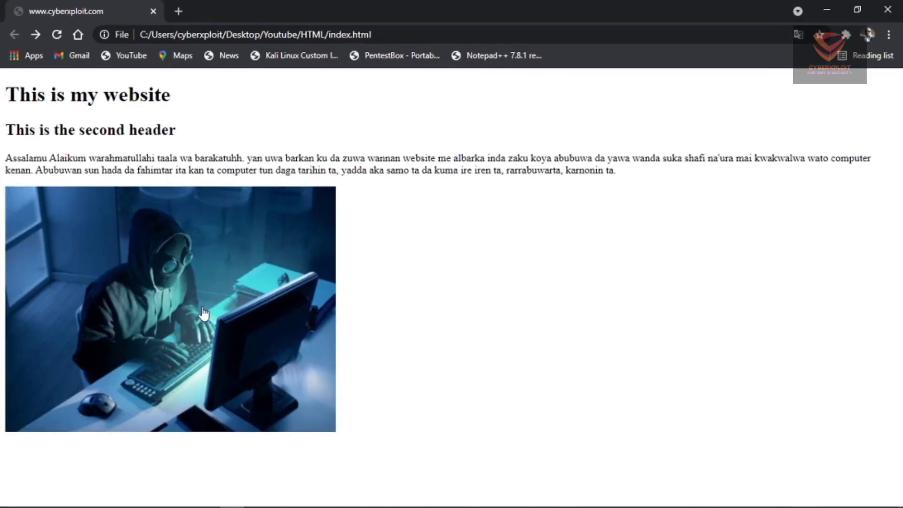
click(117, 313)
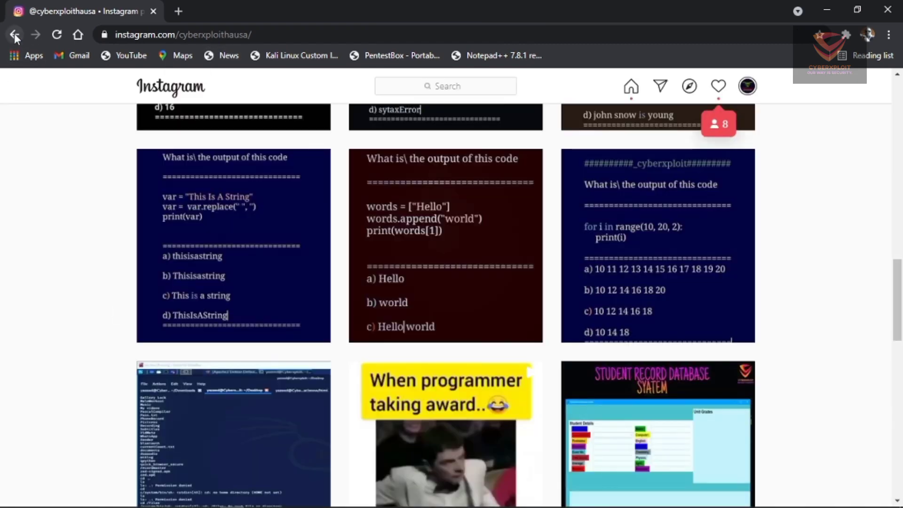
Go back from the Instagram profile to the local index.html page.
click(15, 33)
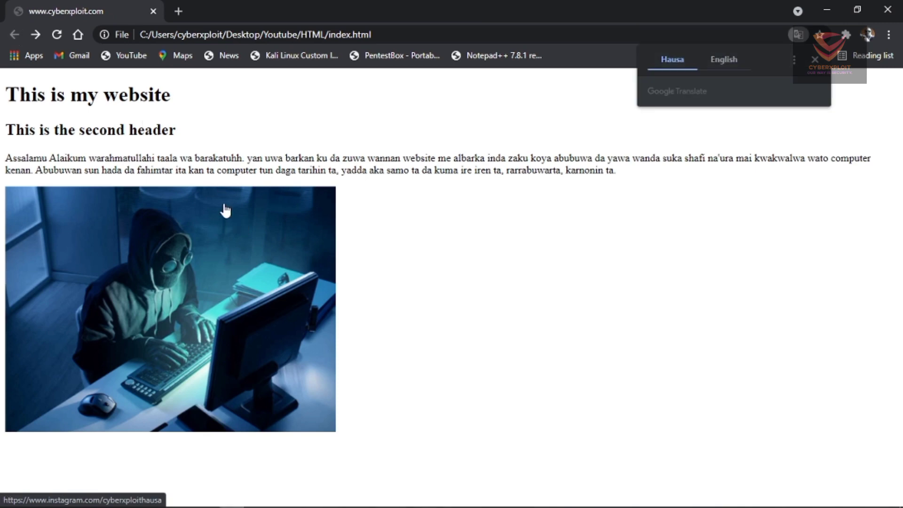
key(super+Right)
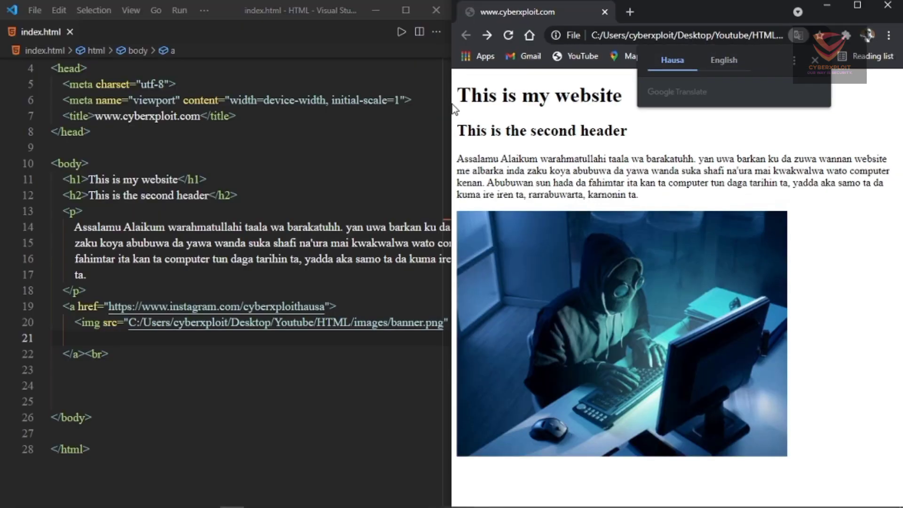